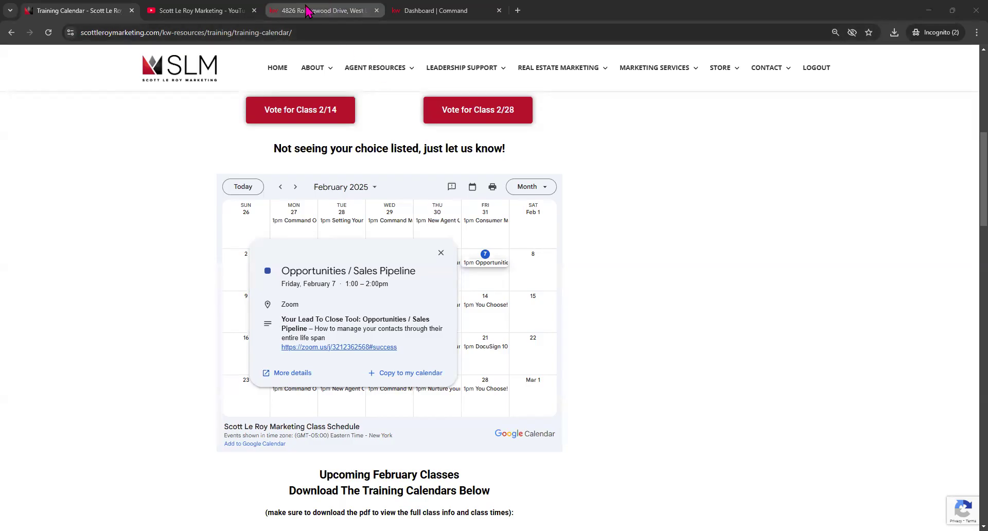
- Switch to the Dashboard | Command browser tab and scroll to the top of the home dashboard
{"action": "left_click", "coordinate": [436, 10]}
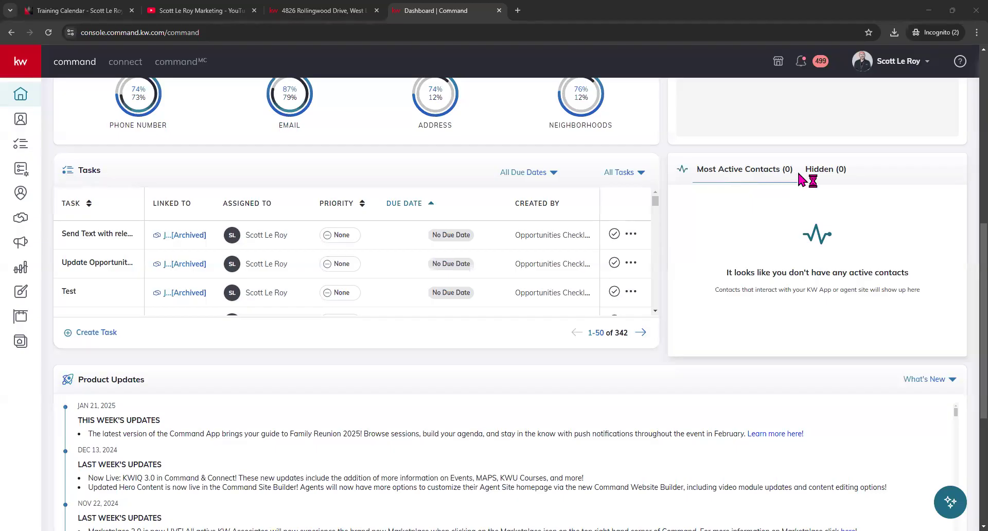
{"action": "scroll", "coordinate": [521, 264], "scroll_direction": "up", "scroll_amount": 8}
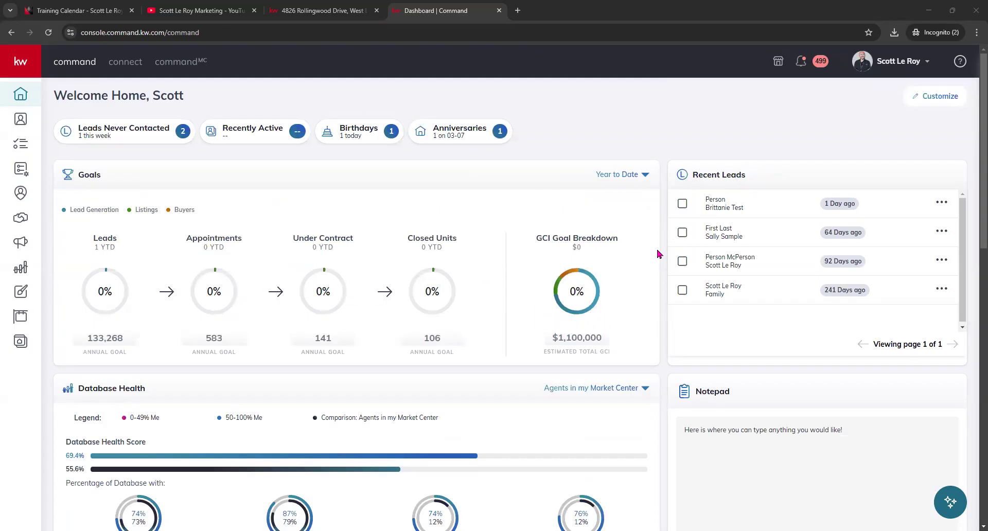
{"action": "mouse_move", "coordinate": [347, 256]}
{"action": "left_click", "coordinate": [927, 63]}
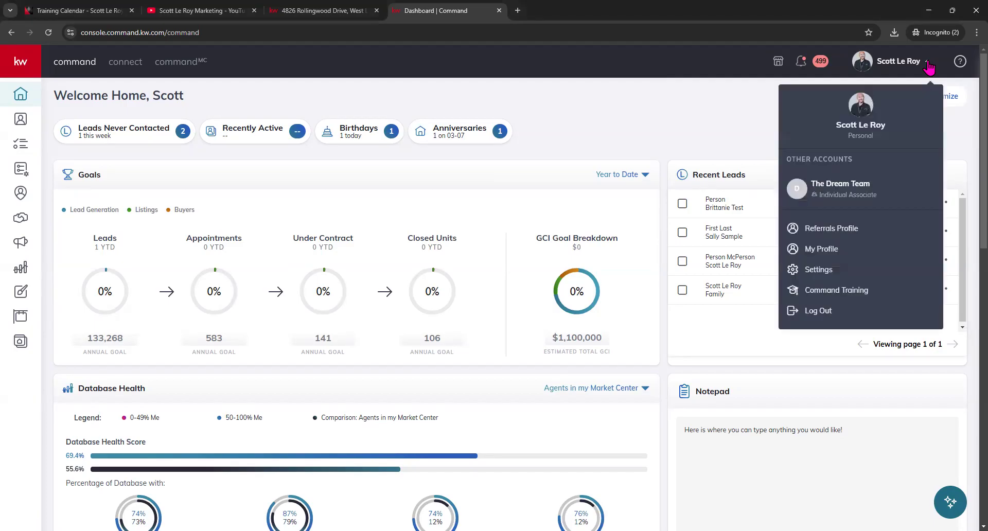
{"action": "left_click", "coordinate": [820, 276]}
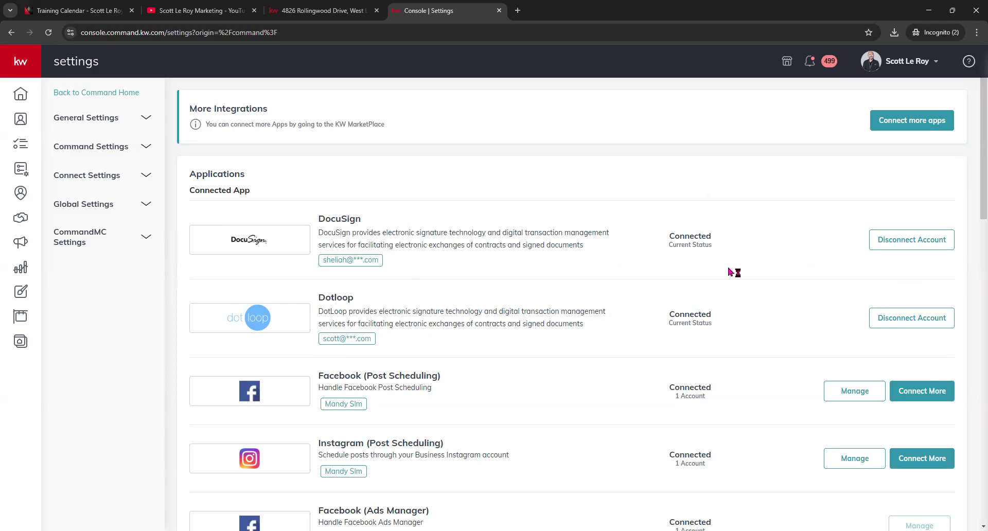
{"action": "left_click_drag", "start_coordinate": [669, 236], "coordinate": [712, 237]}
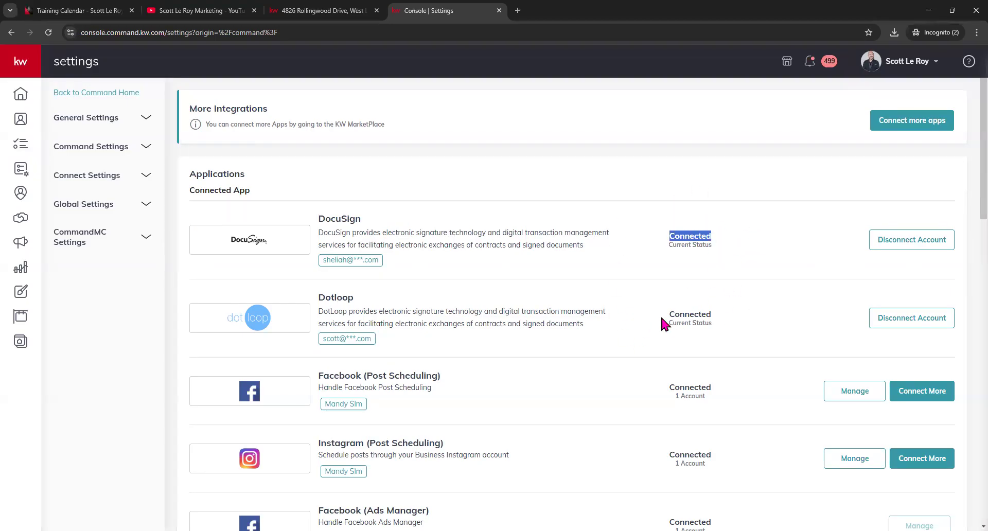
{"action": "left_click_drag", "start_coordinate": [664, 314], "coordinate": [720, 315]}
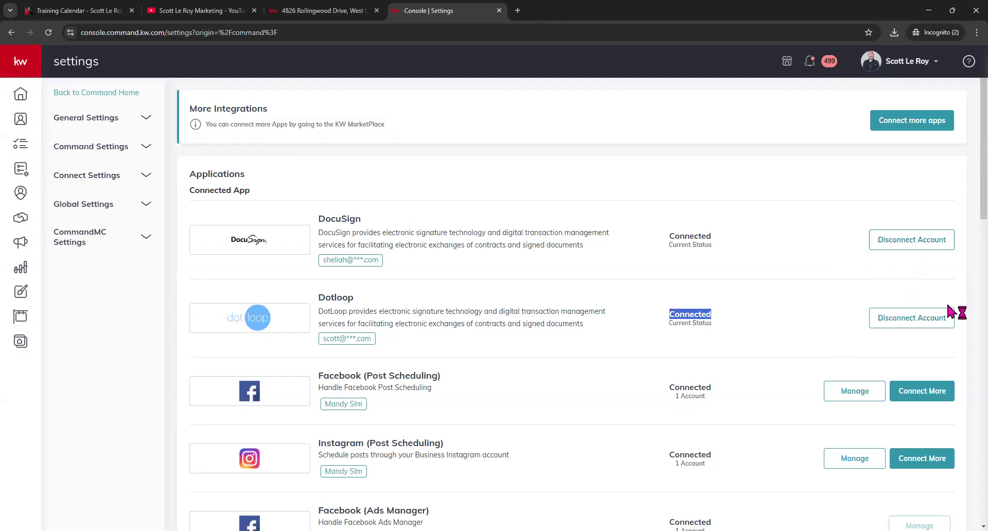
{"action": "scroll", "coordinate": [690, 311], "scroll_direction": "down", "scroll_amount": 5}
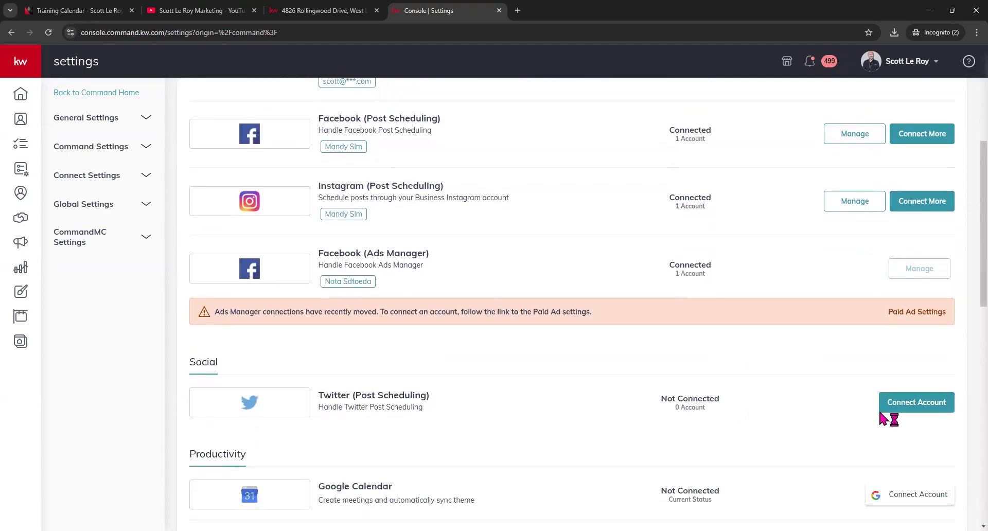
{"action": "scroll", "coordinate": [669, 368], "scroll_direction": "up", "scroll_amount": 5}
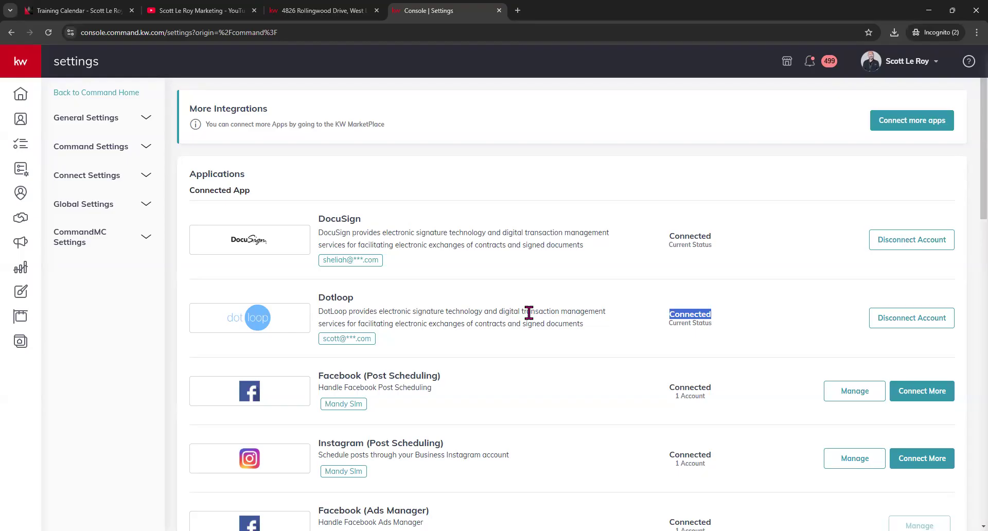
{"action": "left_click", "coordinate": [21, 99]}
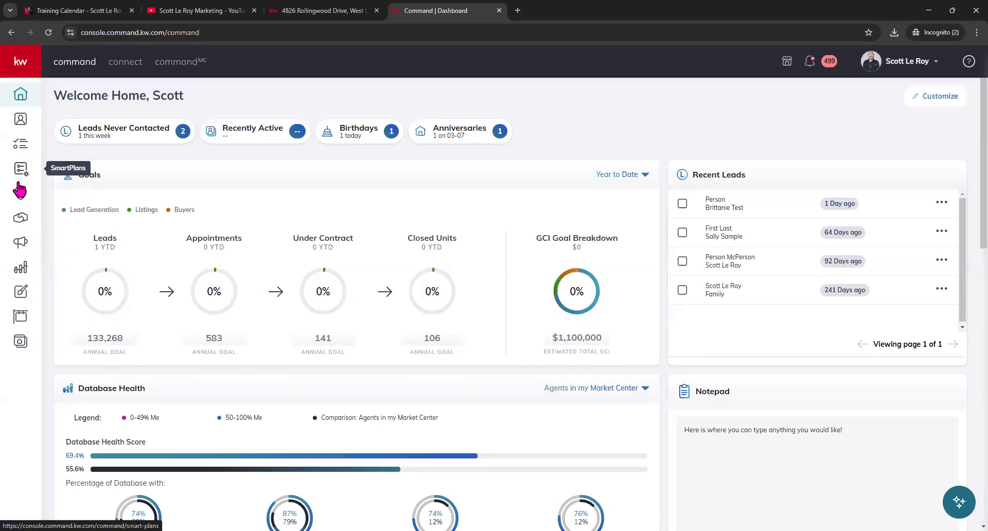
- Expand and collapse the sidebar navigation, then go to the Opportunities pipeline page
{"action": "left_click", "coordinate": [24, 70]}
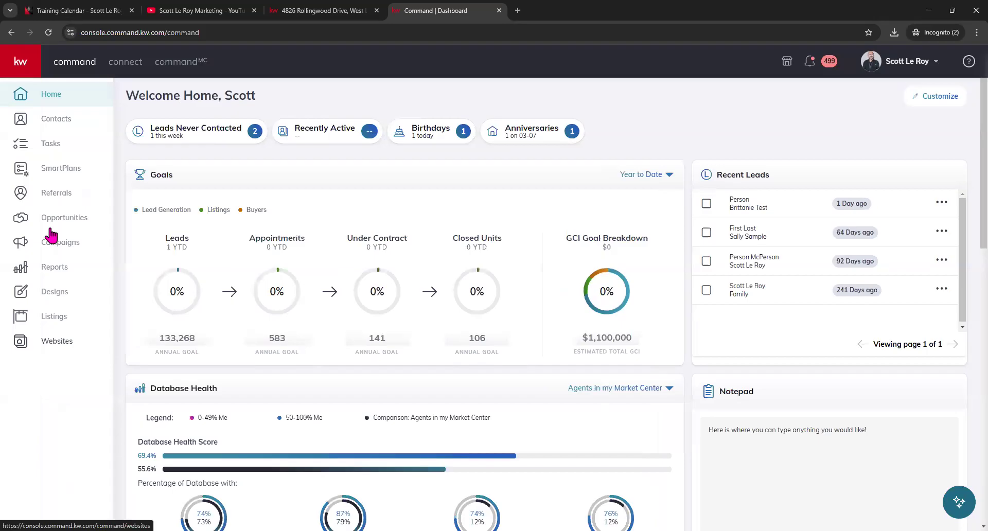
{"action": "left_click", "coordinate": [22, 69]}
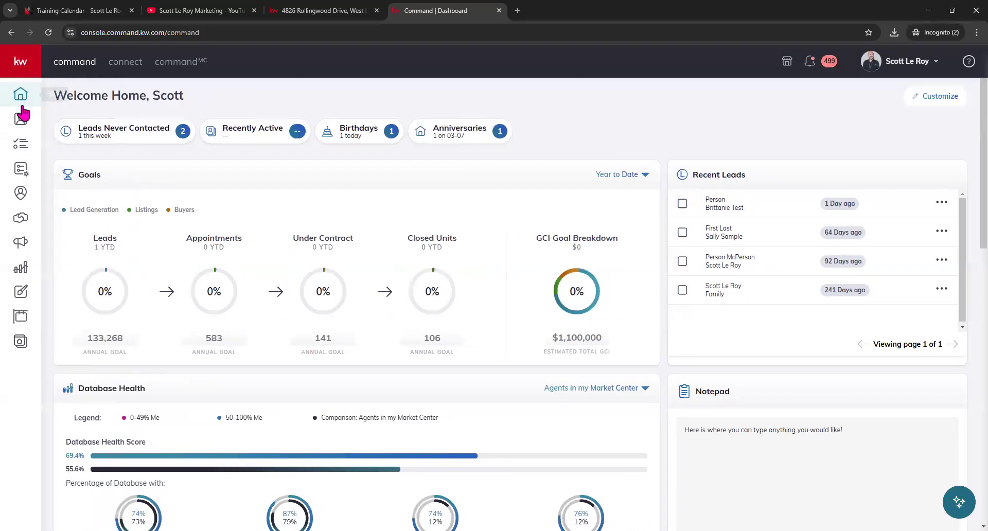
{"action": "left_click", "coordinate": [22, 220]}
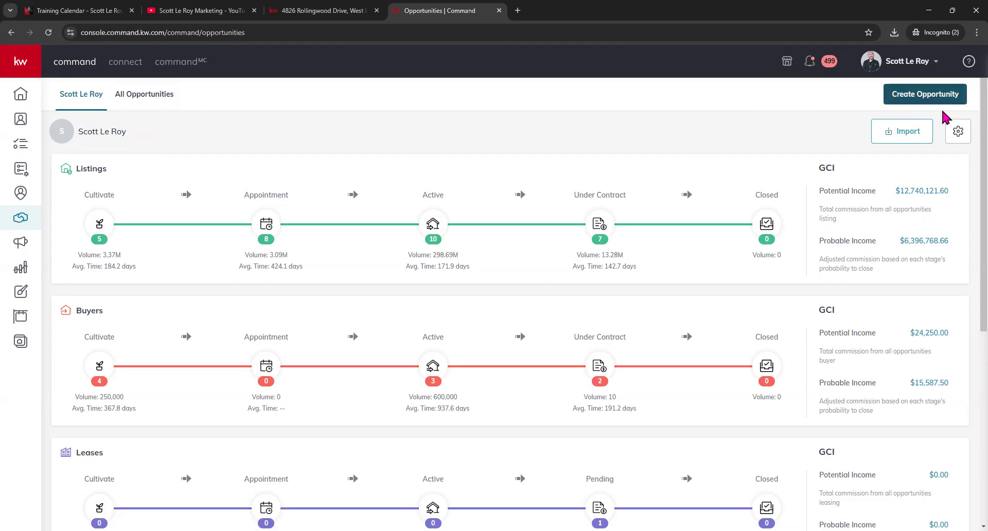
{"action": "left_click", "coordinate": [961, 135]}
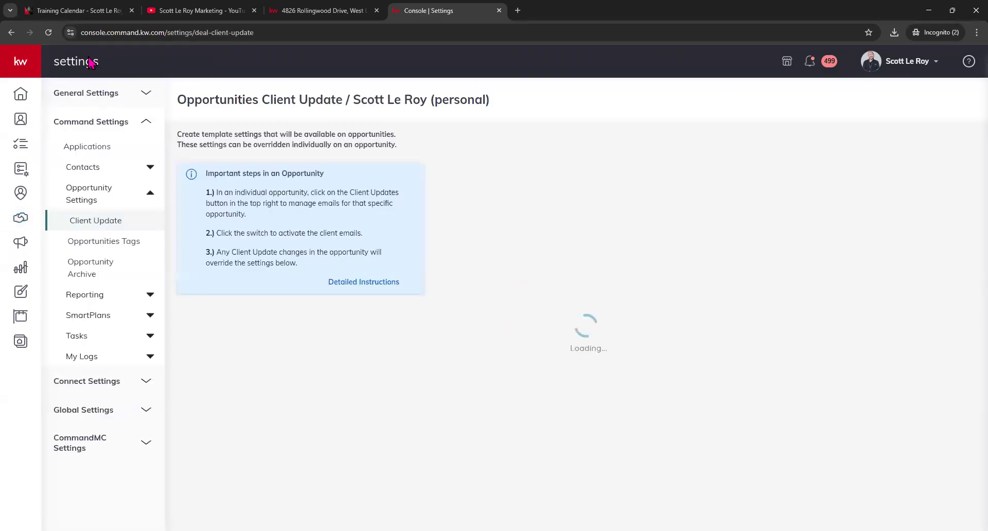
{"action": "left_click", "coordinate": [10, 32]}
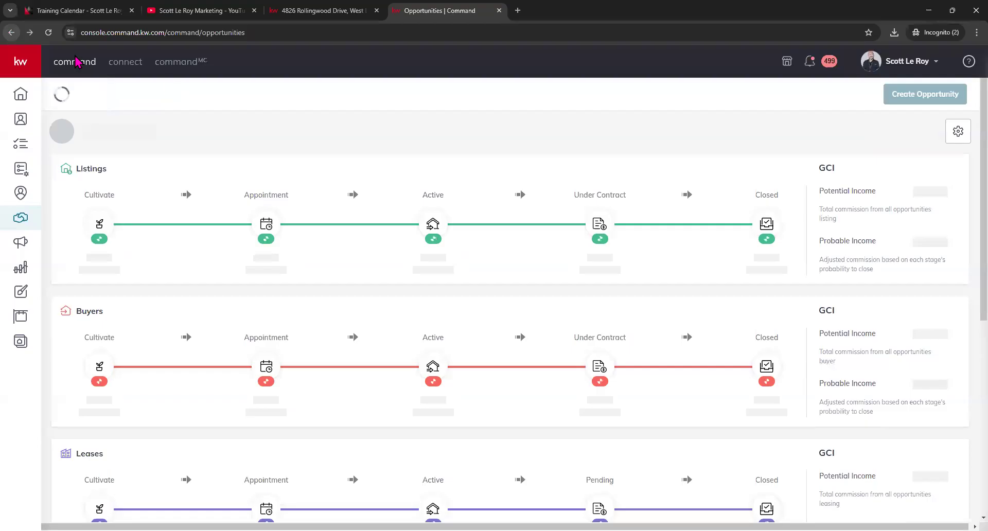
{"action": "left_click", "coordinate": [905, 133]}
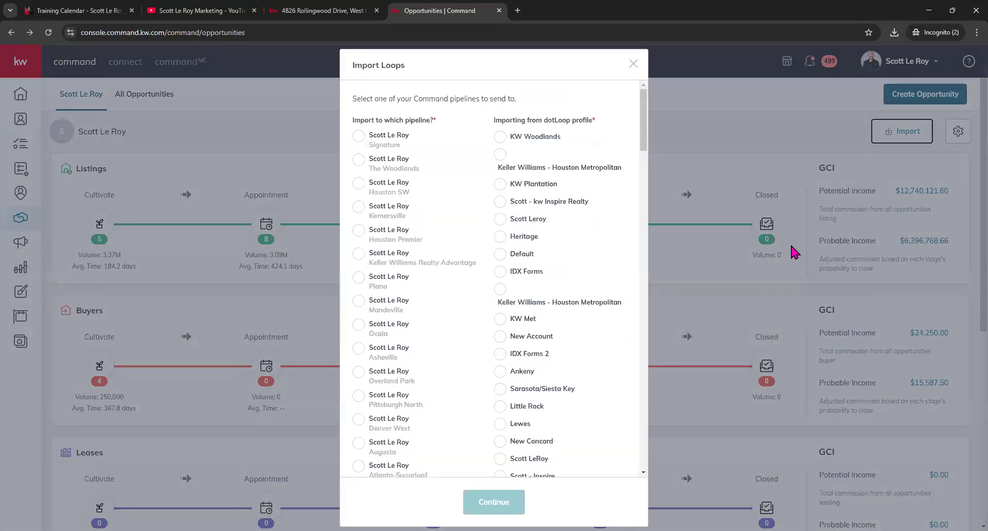
{"action": "left_click", "coordinate": [634, 64]}
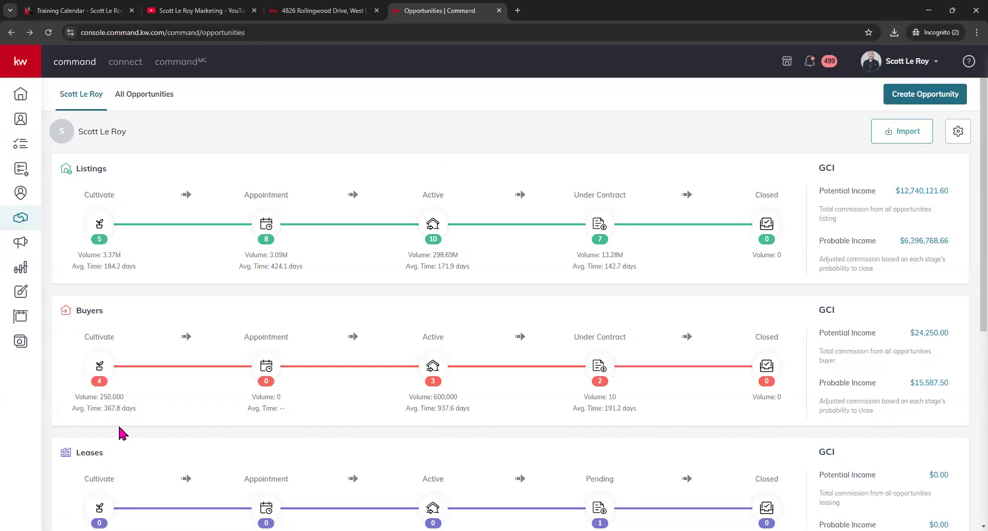
{"action": "scroll", "coordinate": [490, 313], "scroll_direction": "down", "scroll_amount": 6}
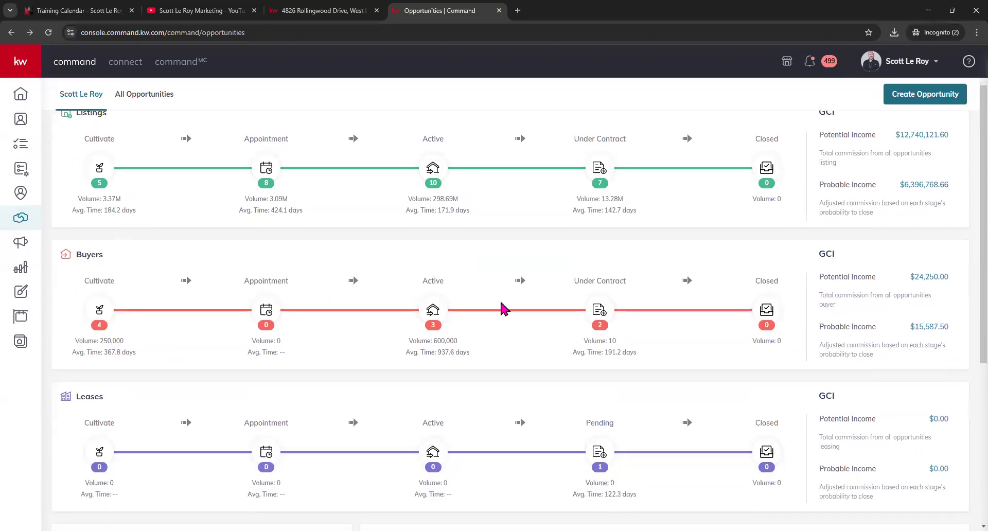
{"action": "scroll", "coordinate": [503, 308], "scroll_direction": "down", "scroll_amount": 1}
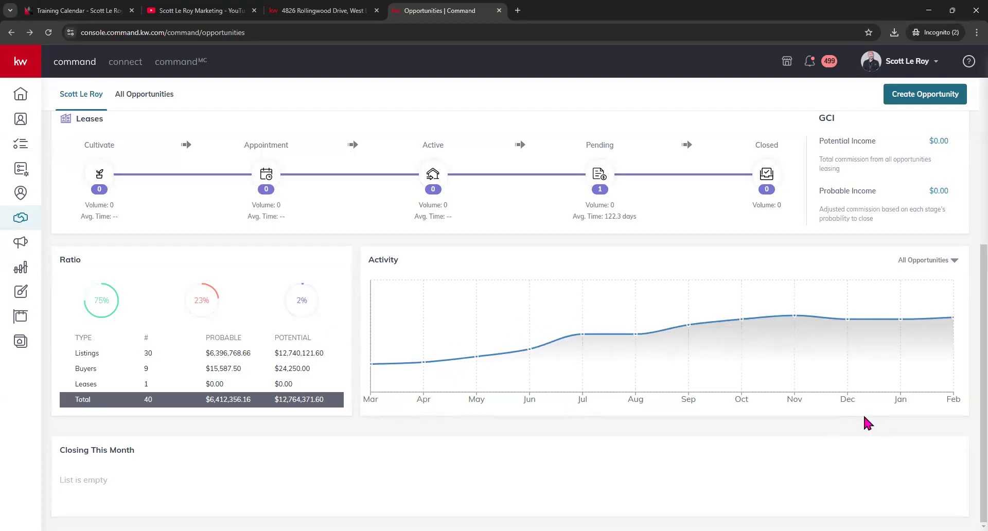
{"action": "left_click", "coordinate": [955, 261]}
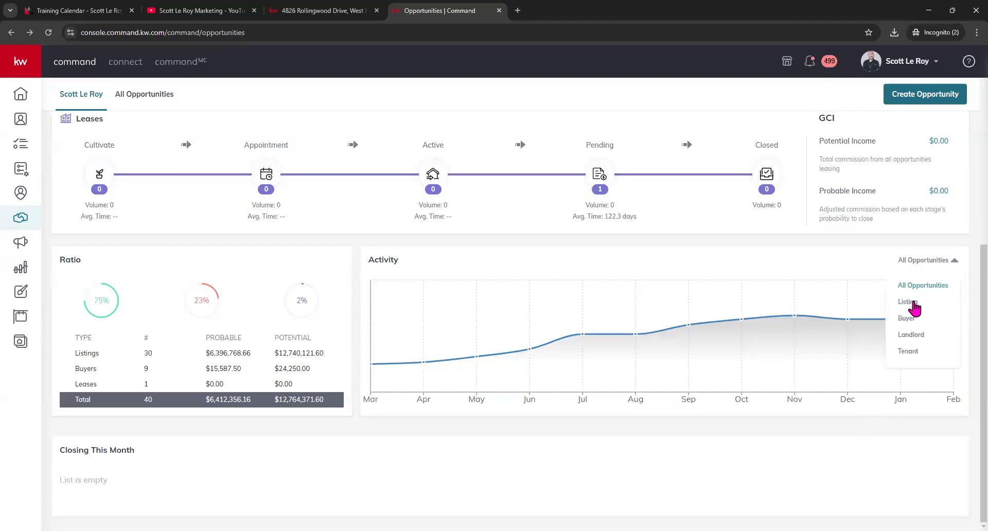
{"action": "left_click", "coordinate": [908, 302]}
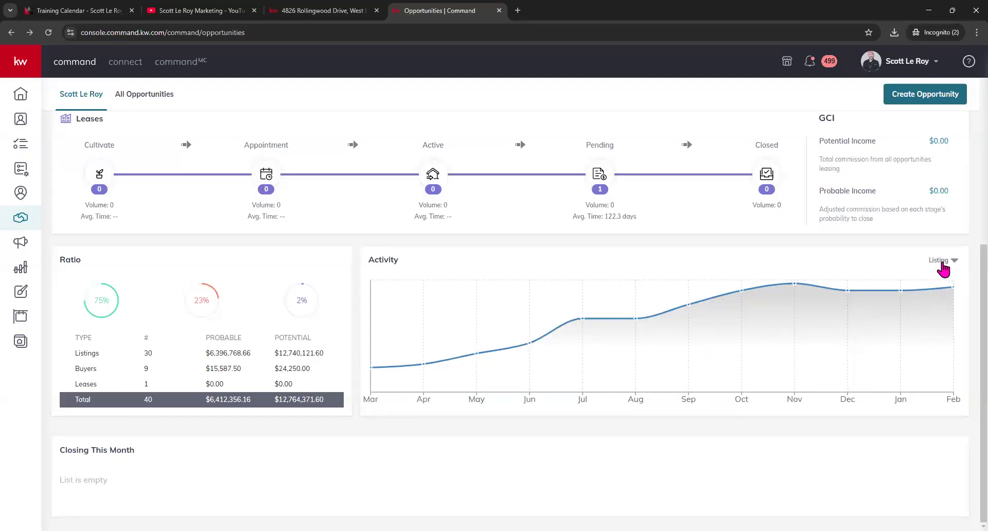
{"action": "left_click", "coordinate": [945, 264]}
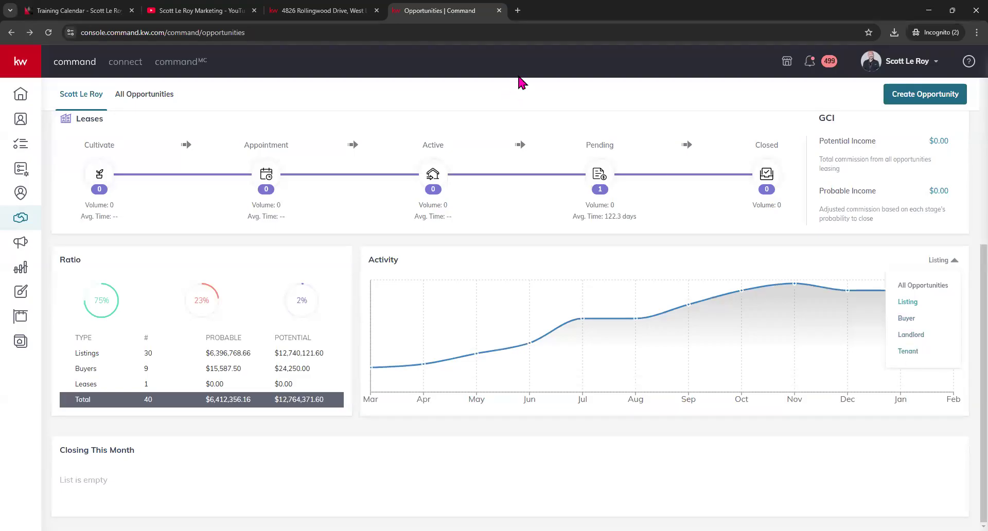
{"action": "left_click", "coordinate": [915, 286]}
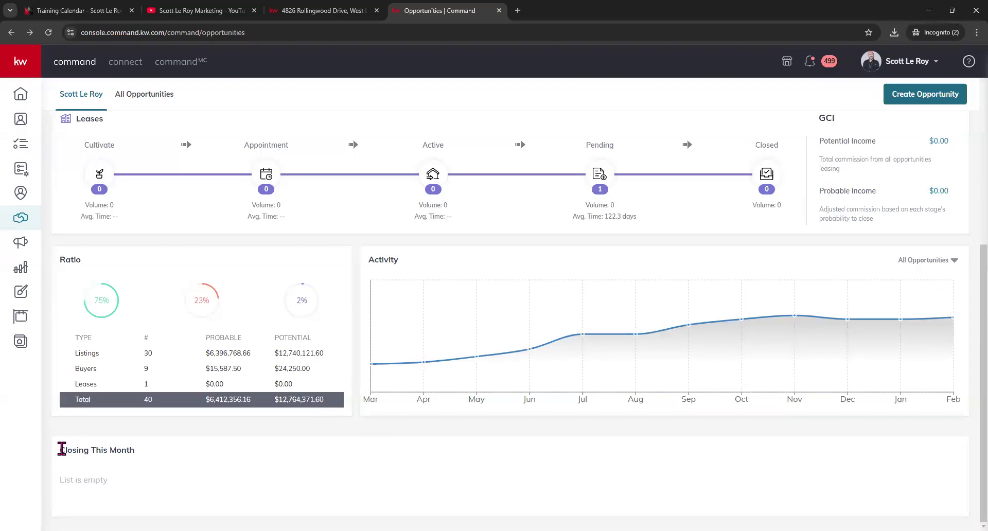
{"action": "left_click_drag", "start_coordinate": [61, 449], "coordinate": [144, 457]}
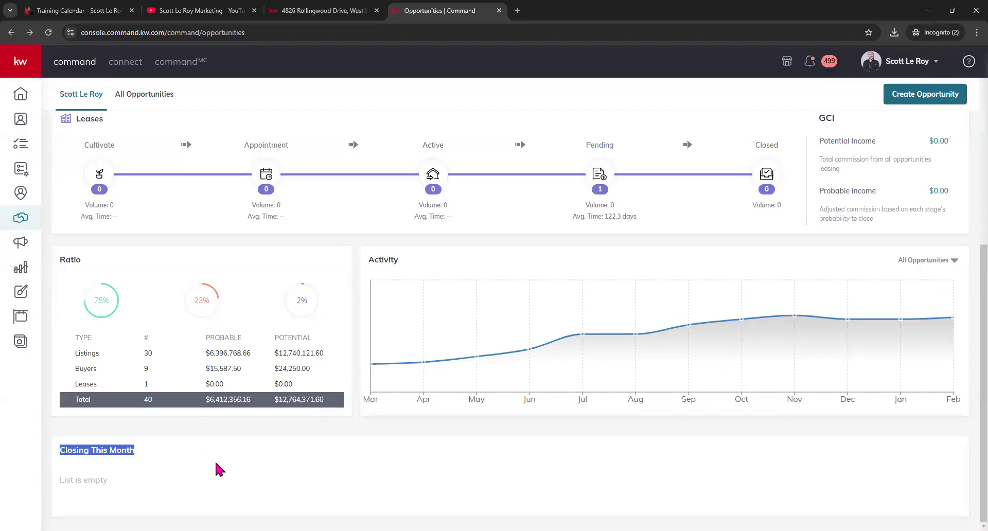
{"action": "left_click", "coordinate": [101, 477]}
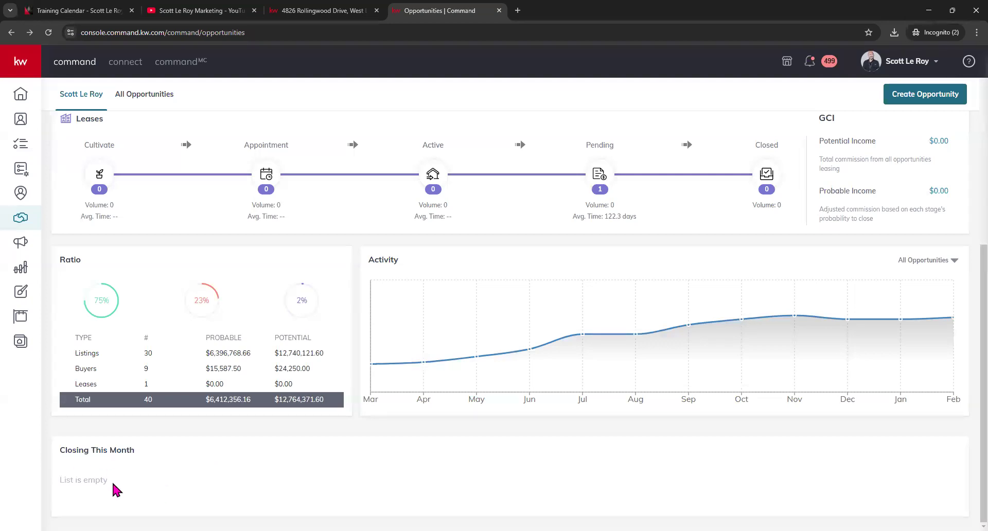
{"action": "scroll", "coordinate": [263, 324], "scroll_direction": "up", "scroll_amount": 6}
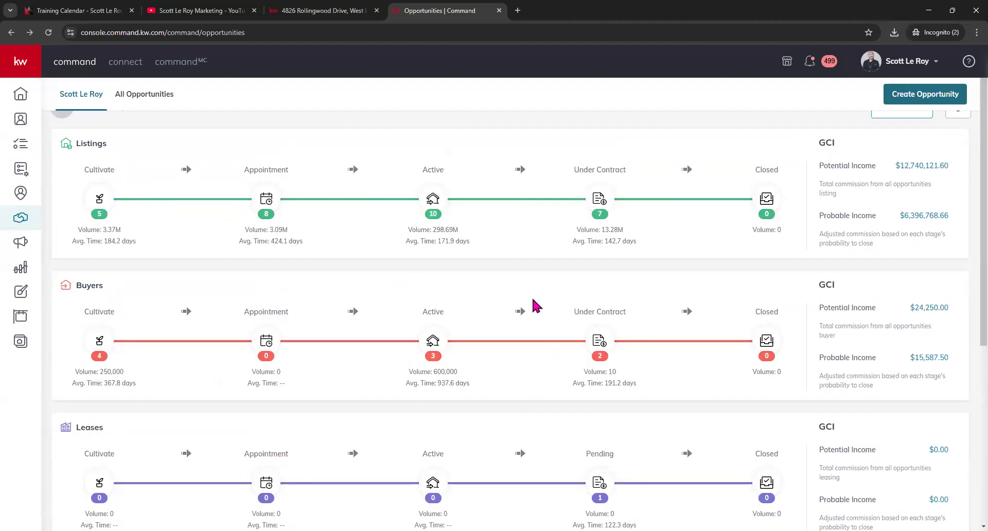
- Review the pending leases and the Listings GCI and Probable Income figures on the overview
{"action": "scroll", "coordinate": [535, 306], "scroll_direction": "down", "scroll_amount": 1}
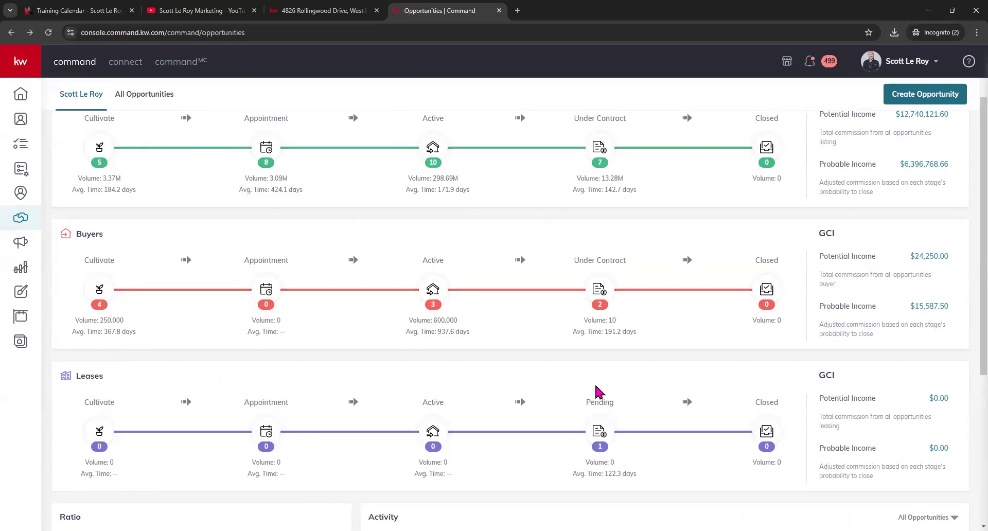
{"action": "left_click", "coordinate": [600, 407]}
{"action": "scroll", "coordinate": [729, 415], "scroll_direction": "up", "scroll_amount": 2}
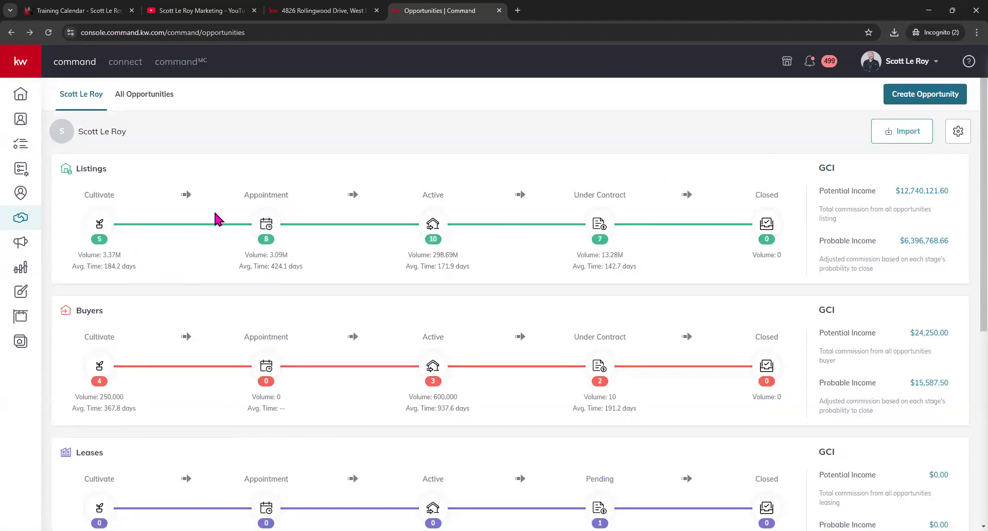
{"action": "left_click", "coordinate": [101, 238]}
{"action": "left_click_drag", "start_coordinate": [817, 167], "coordinate": [882, 194]}
{"action": "left_click_drag", "start_coordinate": [819, 241], "coordinate": [877, 241]}
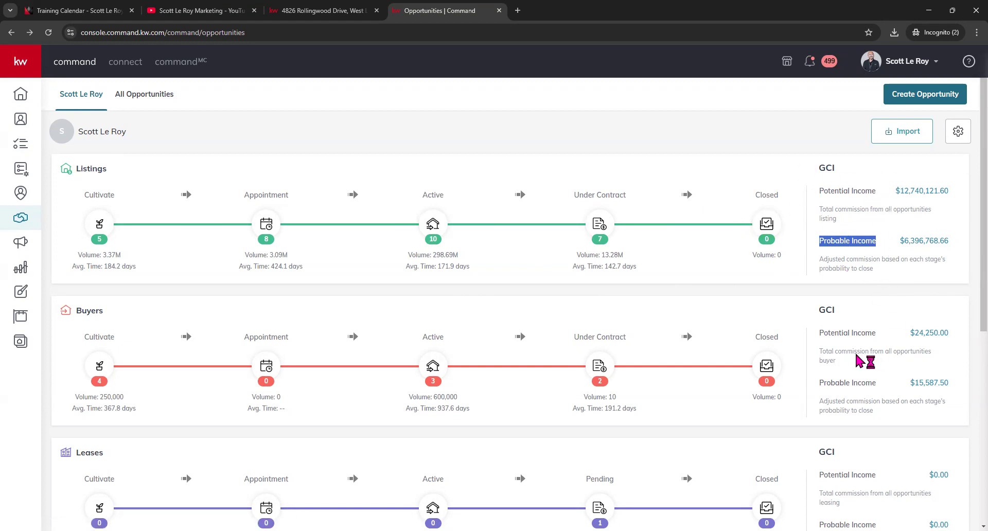
- Scroll through the pipeline totals and open the Listings pipeline's Cultivate stage
{"action": "scroll", "coordinate": [866, 438], "scroll_direction": "down", "scroll_amount": 1}
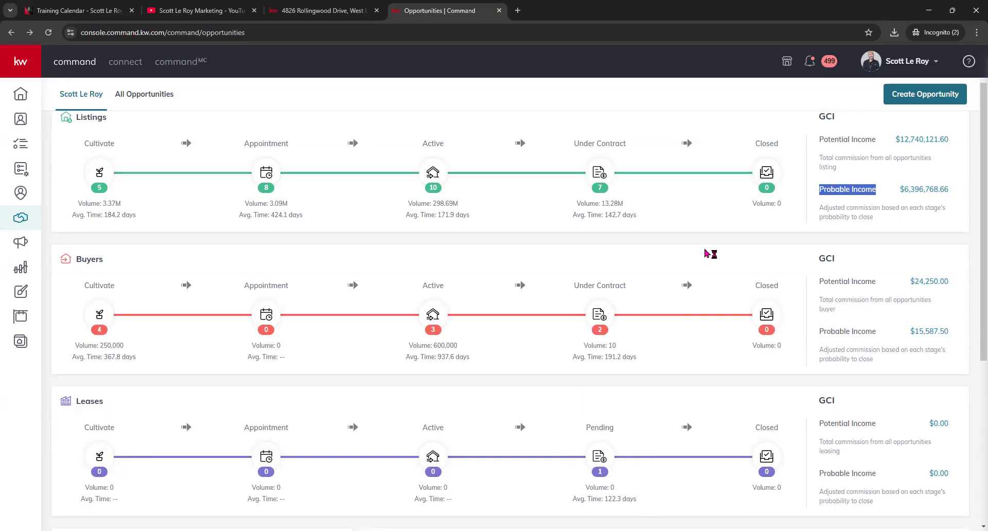
{"action": "scroll", "coordinate": [651, 255], "scroll_direction": "down", "scroll_amount": 1}
{"action": "scroll", "coordinate": [651, 256], "scroll_direction": "down", "scroll_amount": 2}
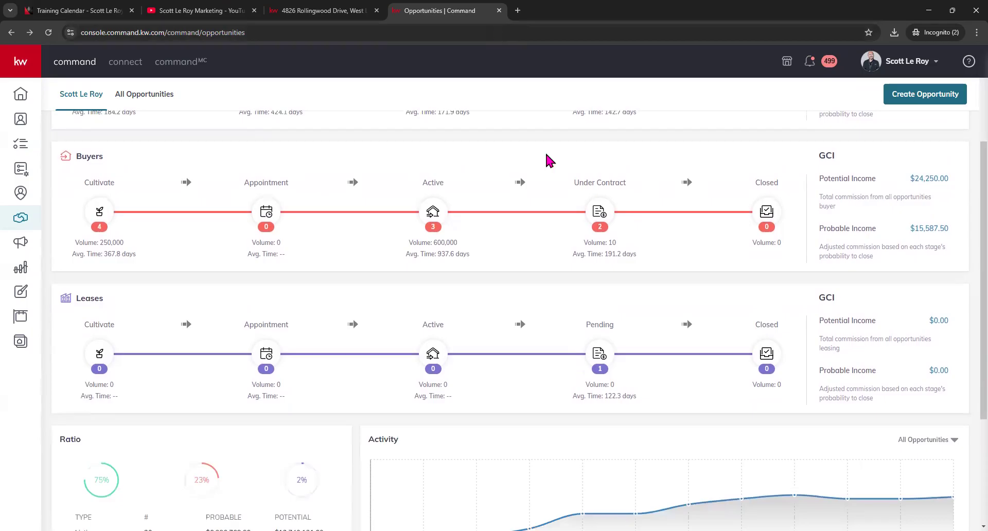
{"action": "scroll", "coordinate": [550, 160], "scroll_direction": "up", "scroll_amount": 2}
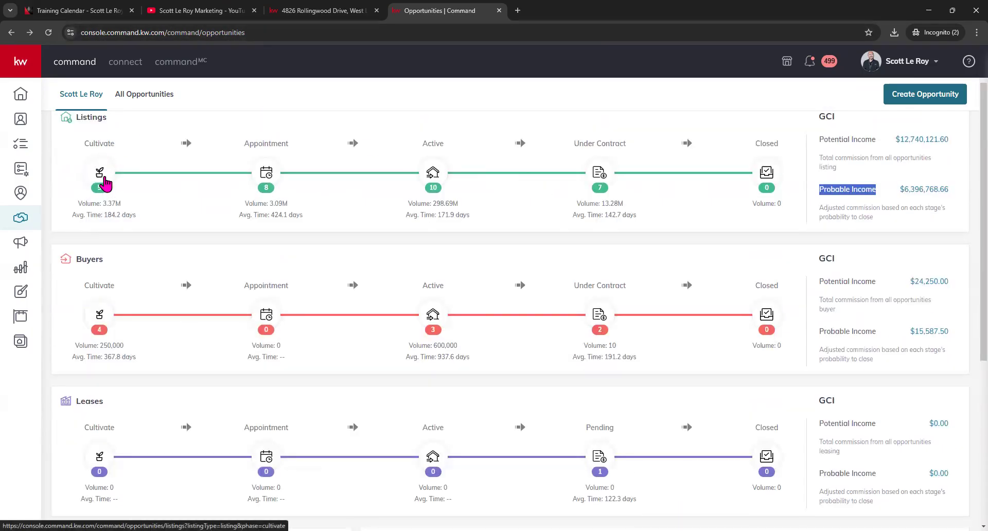
{"action": "left_click", "coordinate": [102, 173]}
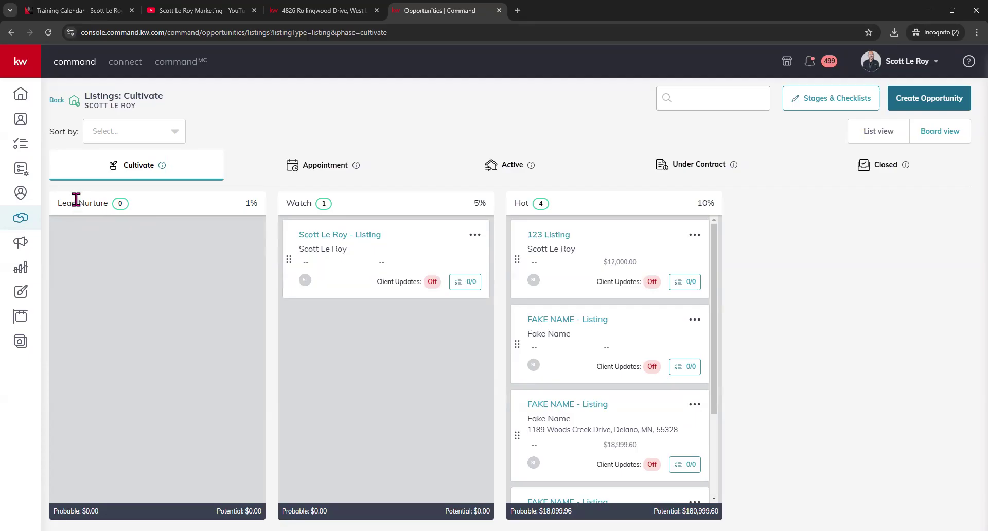
{"action": "left_click_drag", "start_coordinate": [62, 203], "coordinate": [119, 211]}
{"action": "left_click_drag", "start_coordinate": [284, 203], "coordinate": [317, 207]}
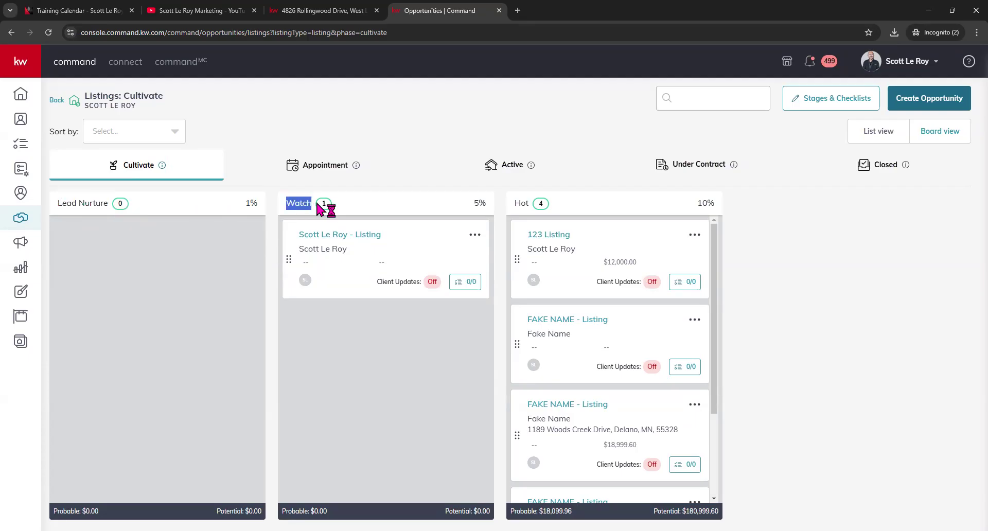
{"action": "left_click_drag", "start_coordinate": [513, 203], "coordinate": [538, 211]}
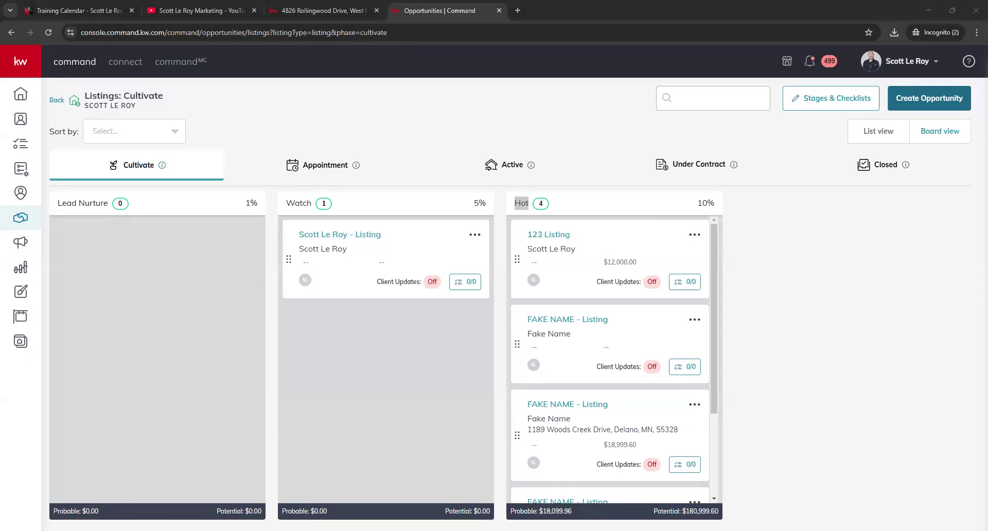
{"action": "left_click_drag", "start_coordinate": [216, 511], "coordinate": [293, 511]}
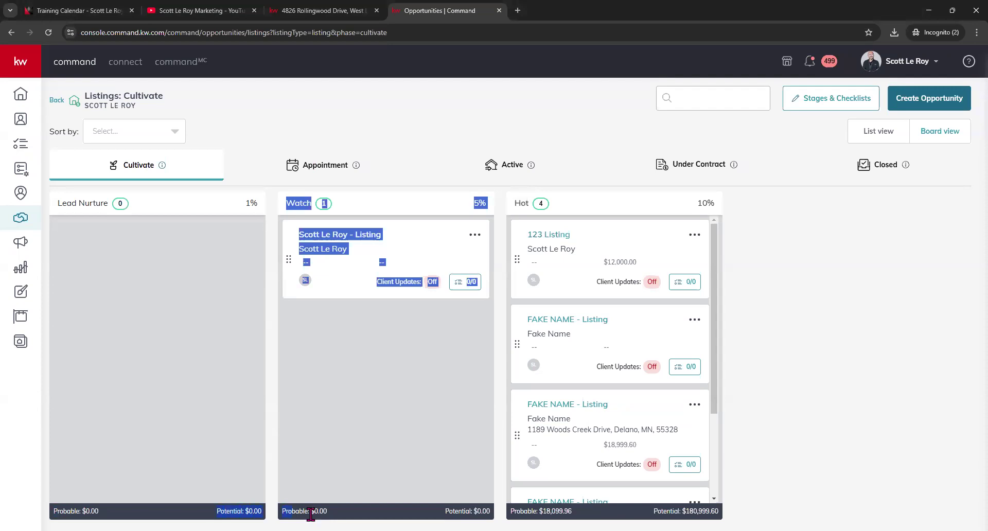
{"action": "left_click", "coordinate": [337, 444]}
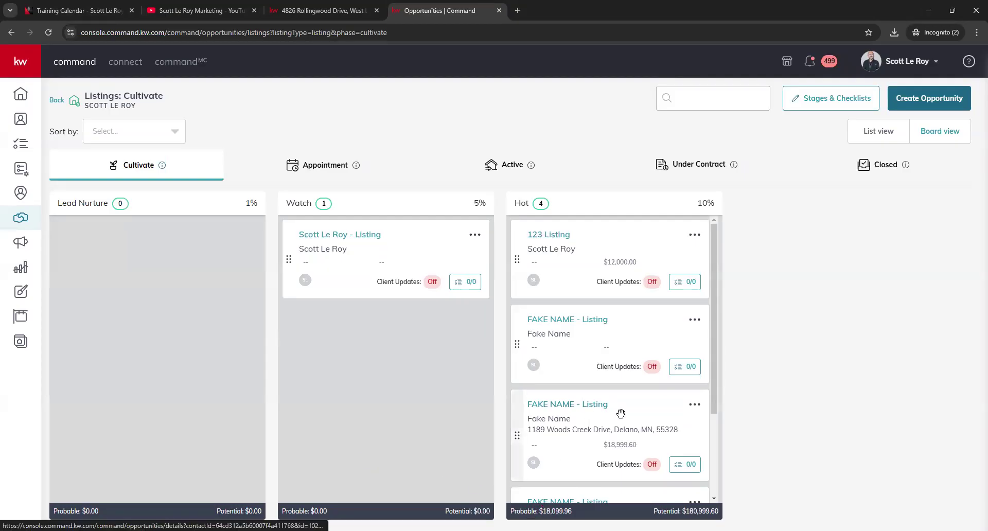
- Switch the listings board to the Appointment stage (4 Scheduled, 1 Heading To Appt)
{"action": "left_click", "coordinate": [332, 171]}
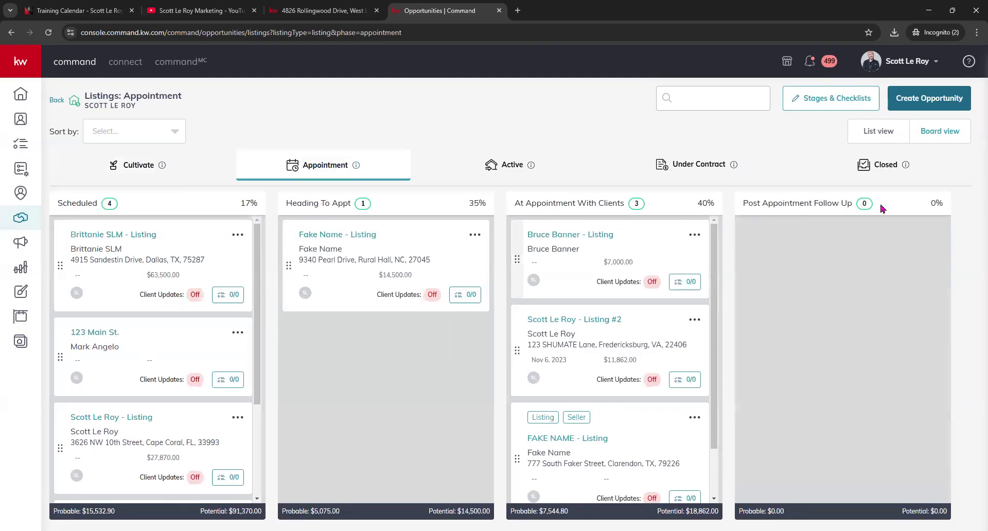
{"action": "left_click", "coordinate": [828, 101]}
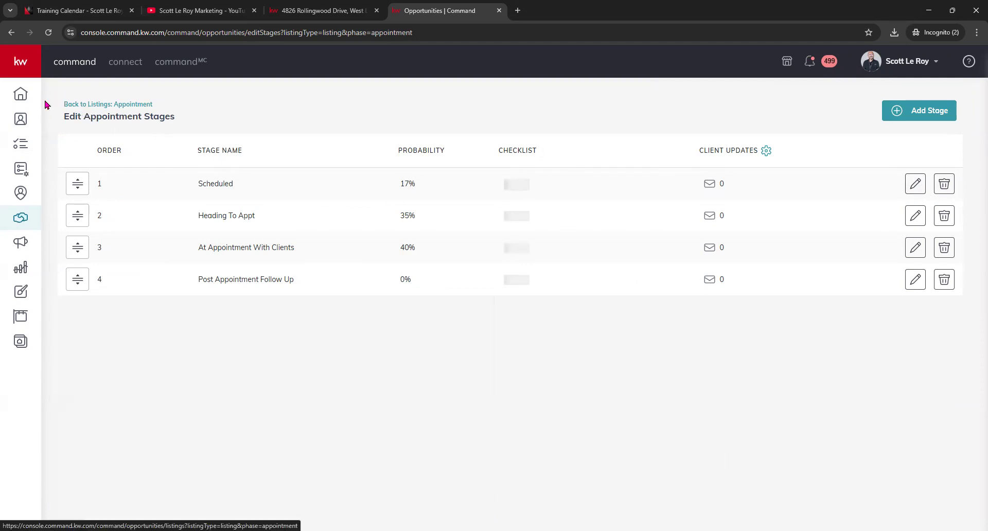
{"action": "left_click", "coordinate": [10, 32]}
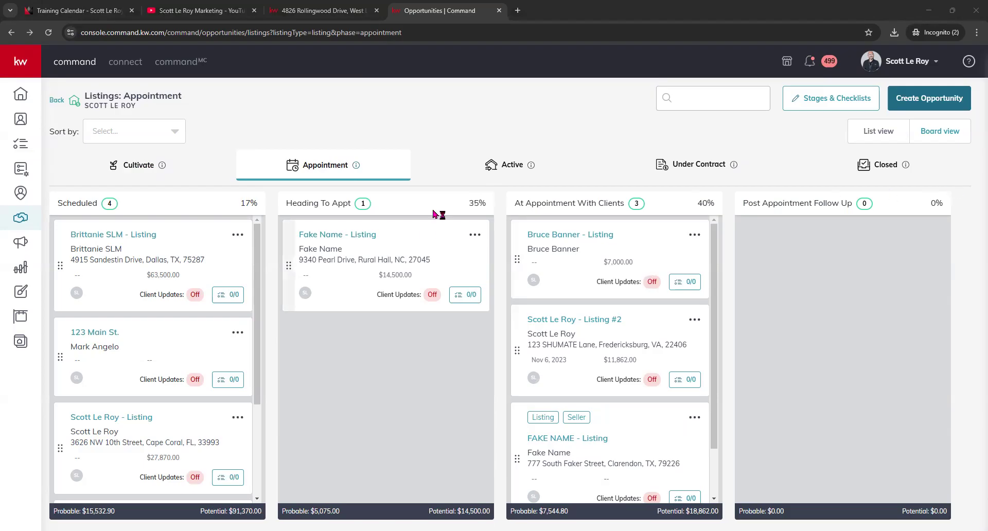
- Flip from the Active board to Under Contract and back to Active listings
{"action": "left_click", "coordinate": [509, 164]}
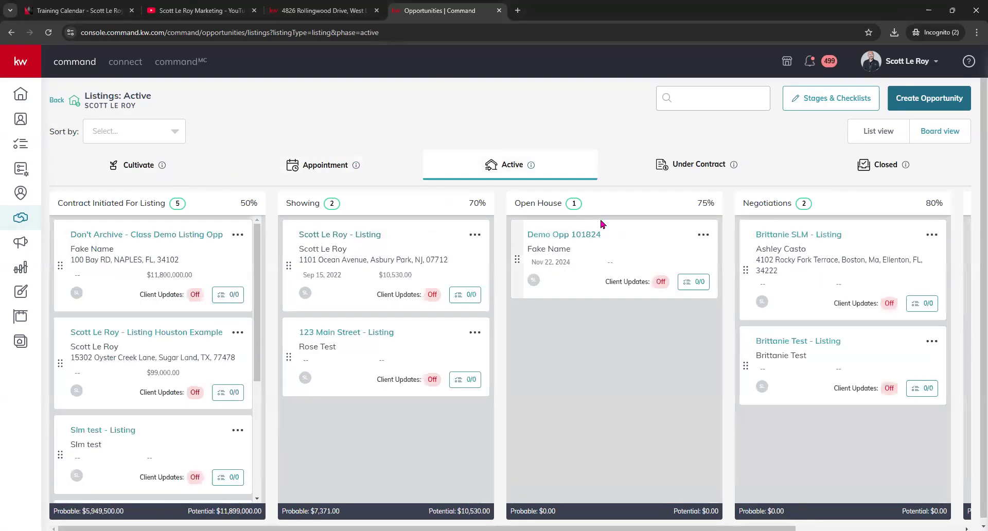
{"action": "left_click", "coordinate": [733, 175]}
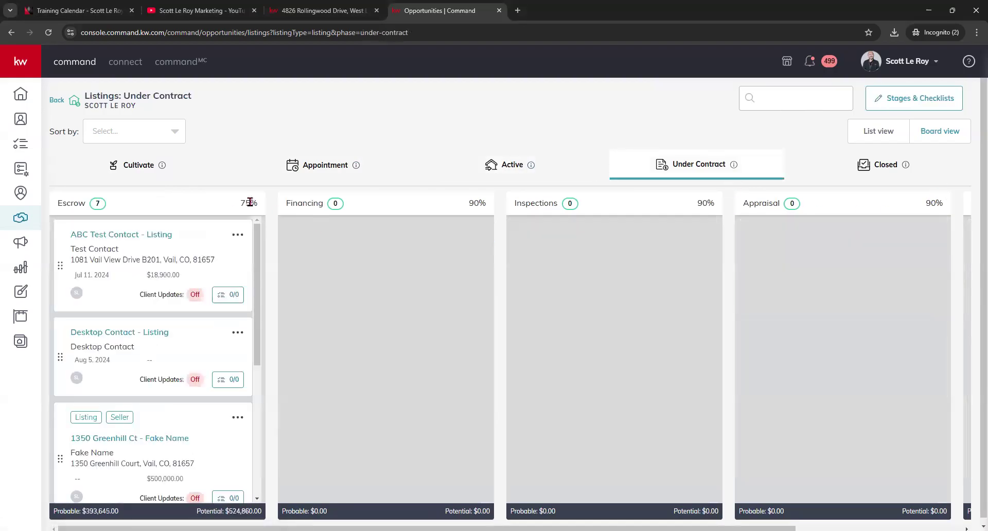
{"action": "left_click", "coordinate": [525, 170]}
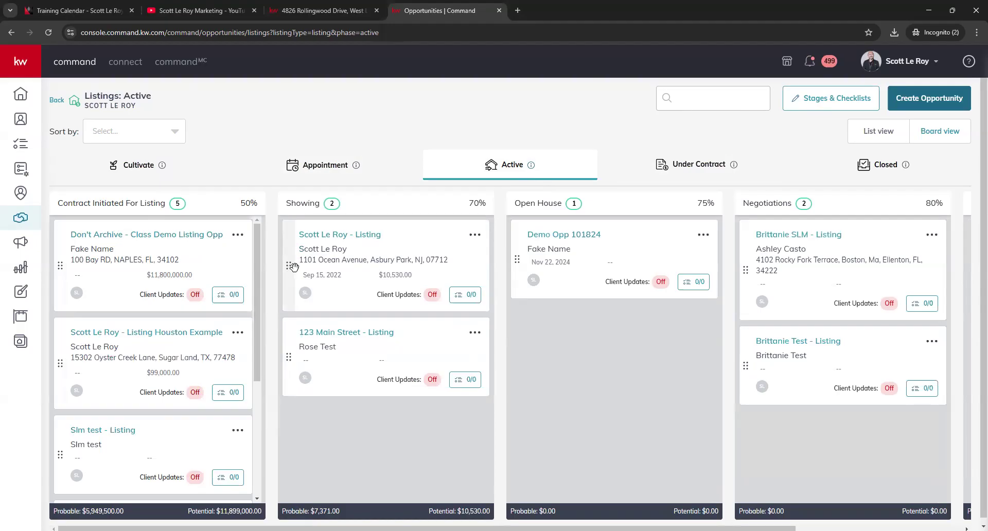
- Drag the Showing listing via Open House into Under Contract and confirm it heads Escrow
{"action": "left_click_drag", "start_coordinate": [294, 266], "coordinate": [552, 360]}
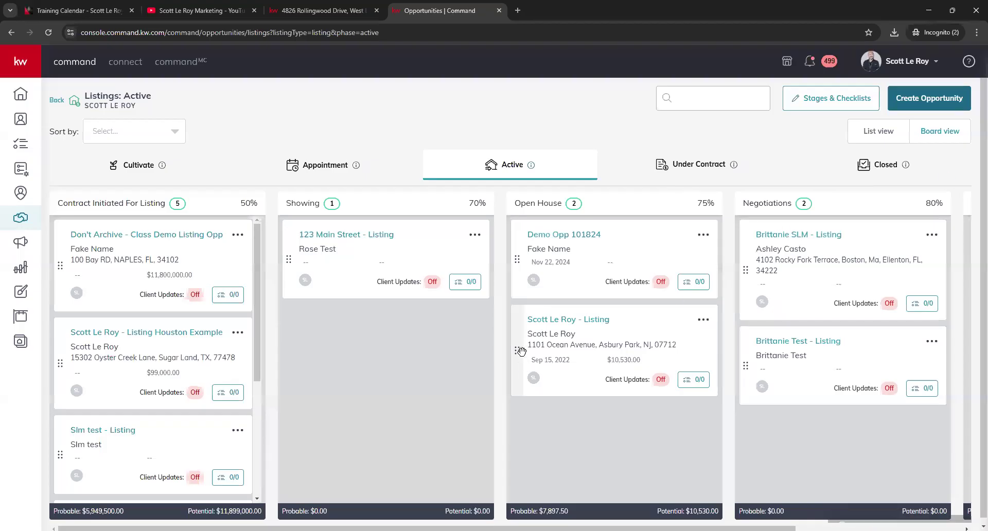
{"action": "left_click_drag", "start_coordinate": [523, 361], "coordinate": [652, 212]}
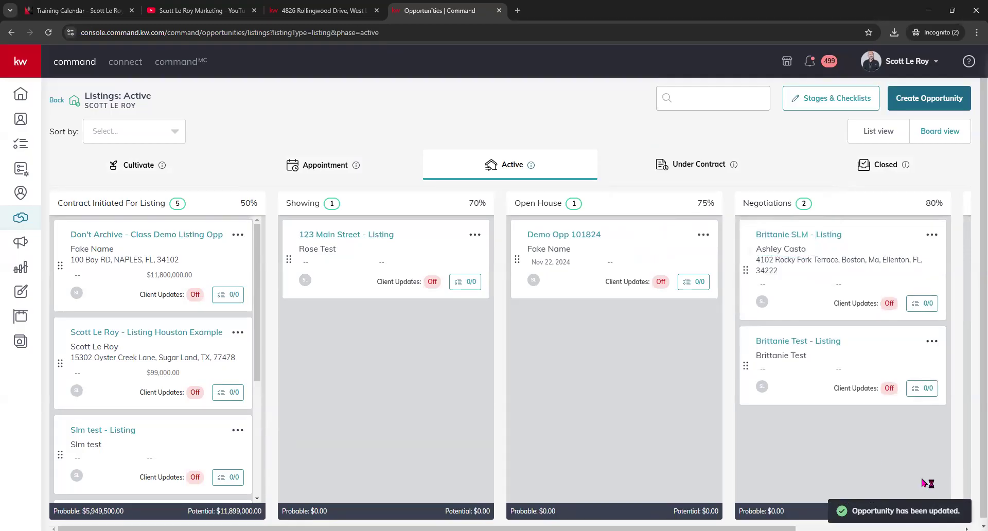
{"action": "left_click", "coordinate": [687, 166]}
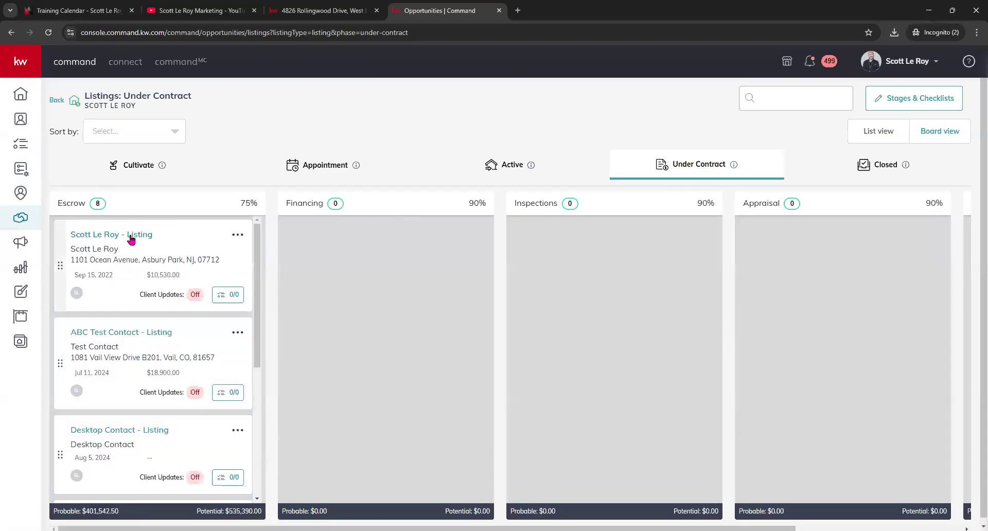
{"action": "left_click", "coordinate": [147, 173]}
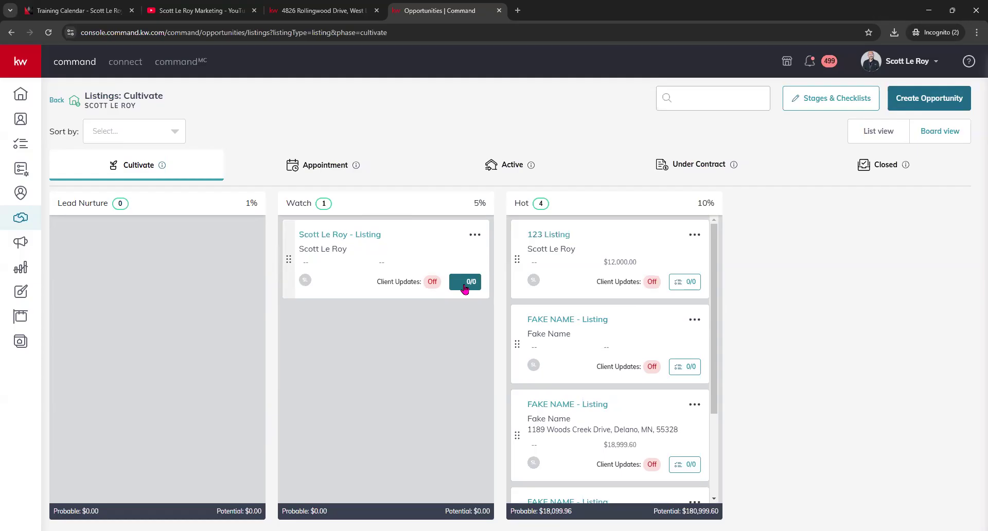
- Switch the listings board to the Appointment stage, then return to the opportunities overview
{"action": "left_click", "coordinate": [326, 163]}
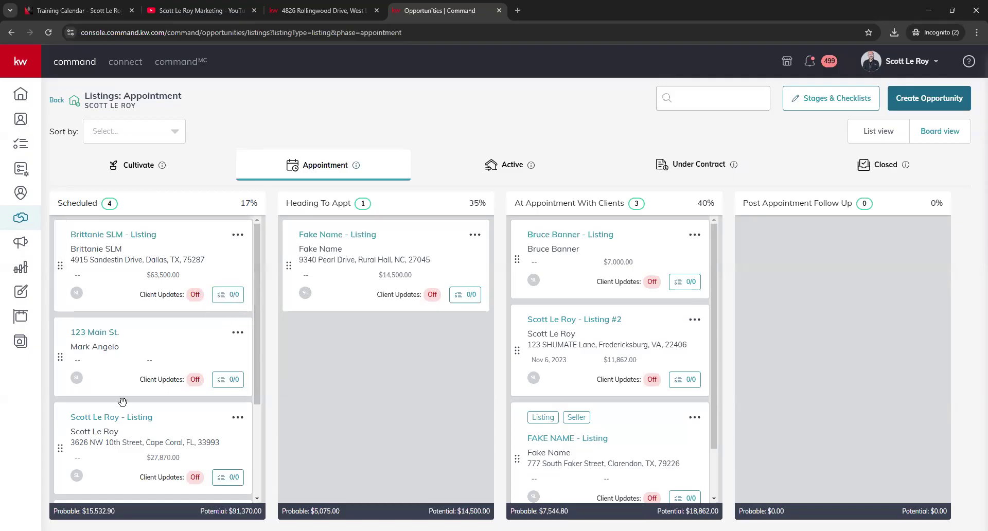
{"action": "left_click", "coordinate": [61, 101]}
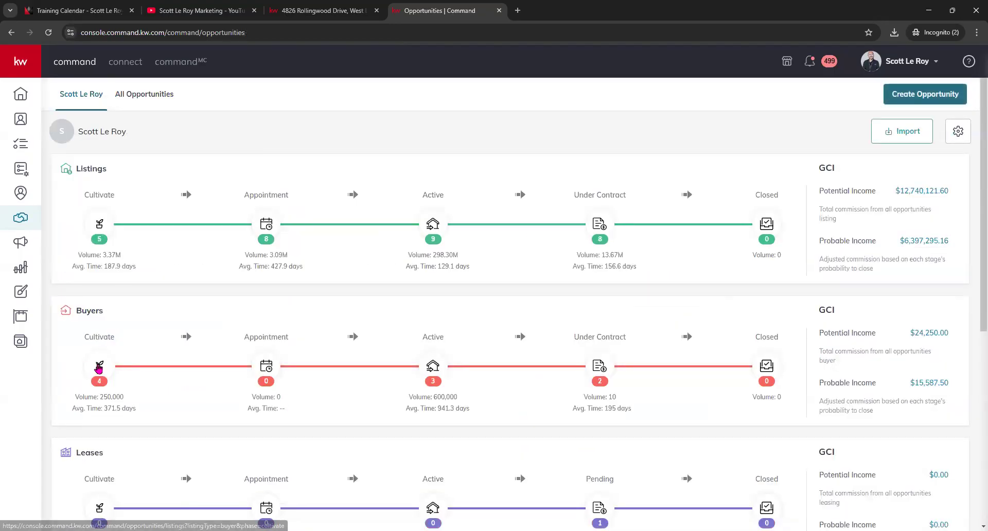
- Browse the Buyers Cultivate, Appointment and Active boards, then return to the overview
{"action": "left_click", "coordinate": [98, 367]}
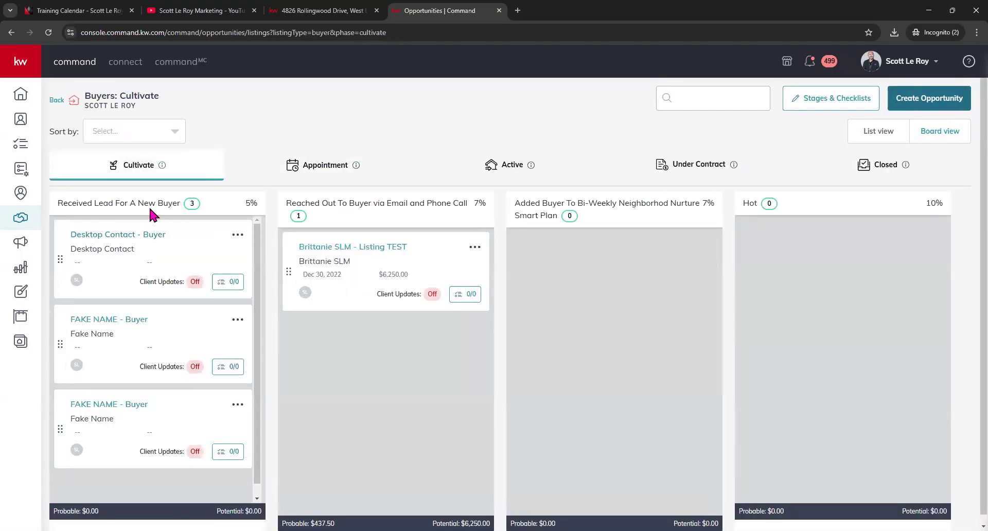
{"action": "left_click", "coordinate": [311, 166]}
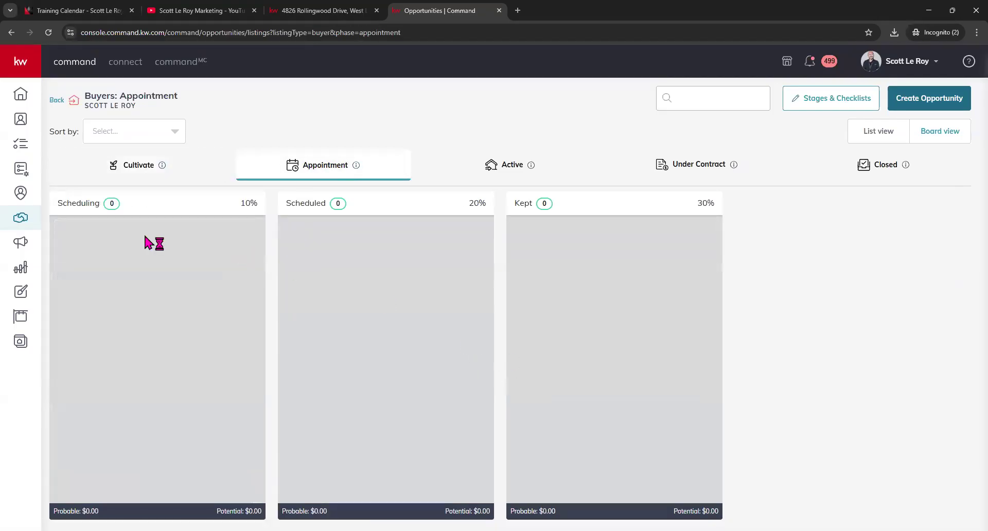
{"action": "left_click", "coordinate": [520, 162]}
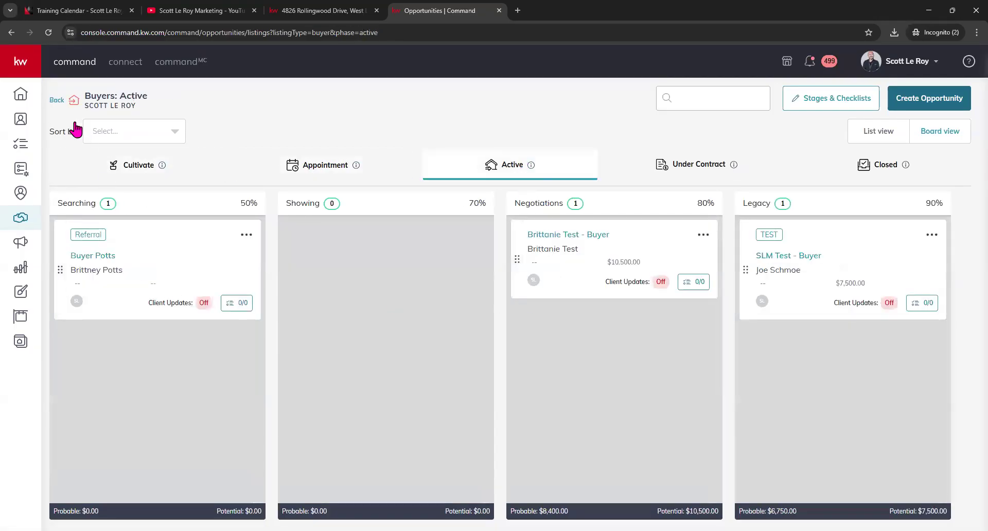
{"action": "left_click", "coordinate": [58, 100]}
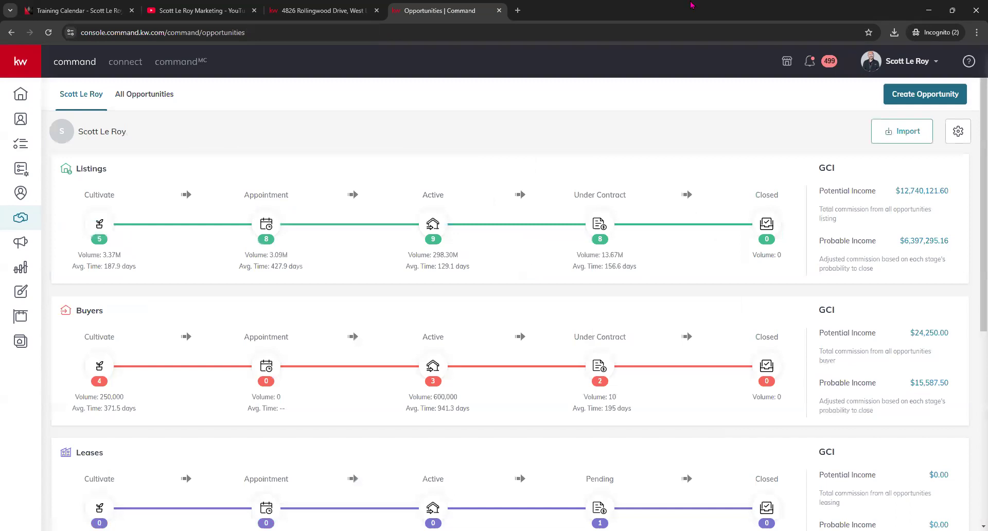
- Open Contacts from the sidebar to see the Class SmartView list of 8 contacts
{"action": "scroll", "coordinate": [439, 340], "scroll_direction": "down", "scroll_amount": 2}
{"action": "scroll", "coordinate": [439, 340], "scroll_direction": "up", "scroll_amount": 2}
{"action": "left_click", "coordinate": [36, 123]}
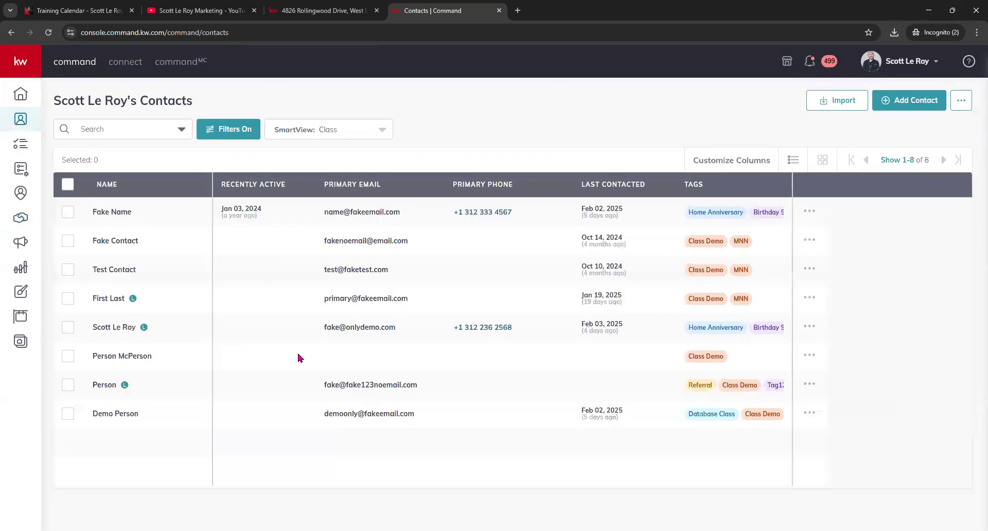
- Open the second contact's opportunities, start a new opportunity, then close the form
{"action": "left_click", "coordinate": [113, 243]}
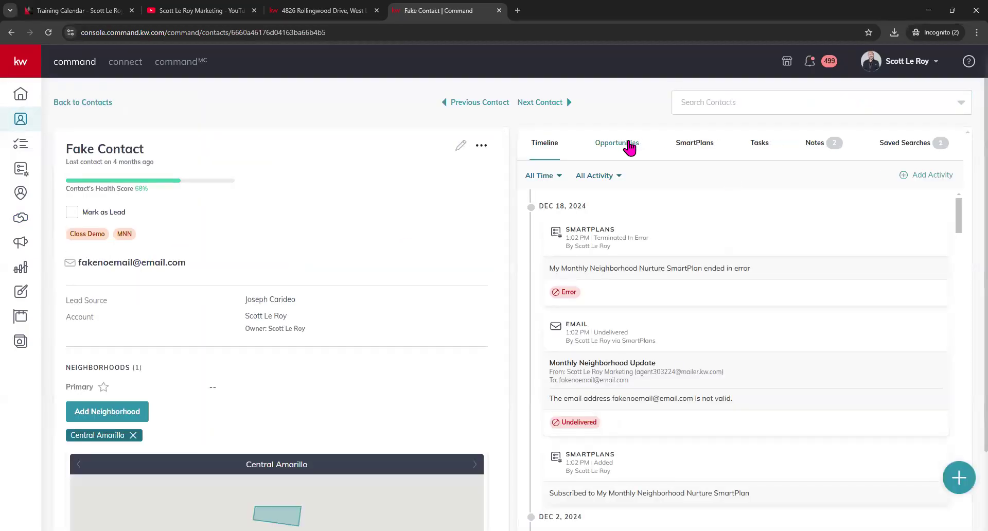
{"action": "left_click", "coordinate": [628, 148]}
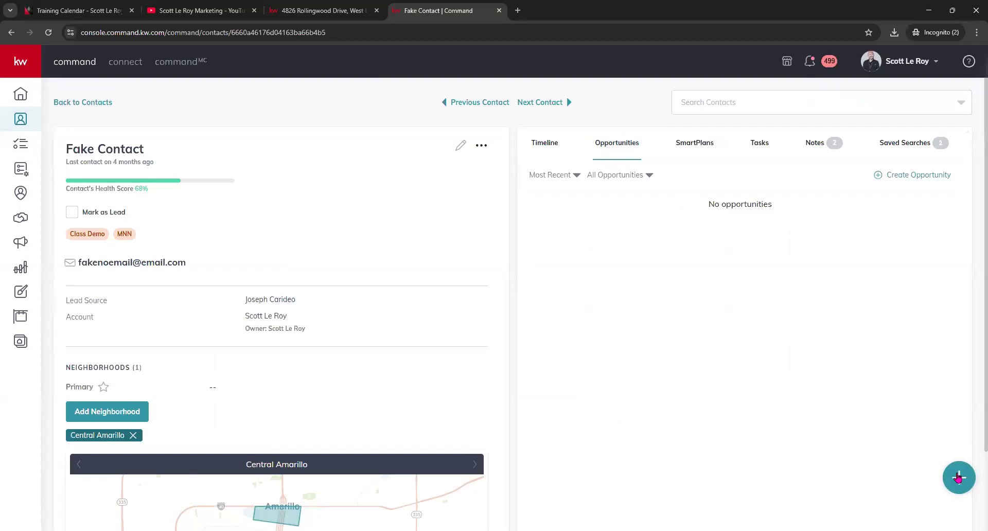
{"action": "left_click", "coordinate": [914, 175]}
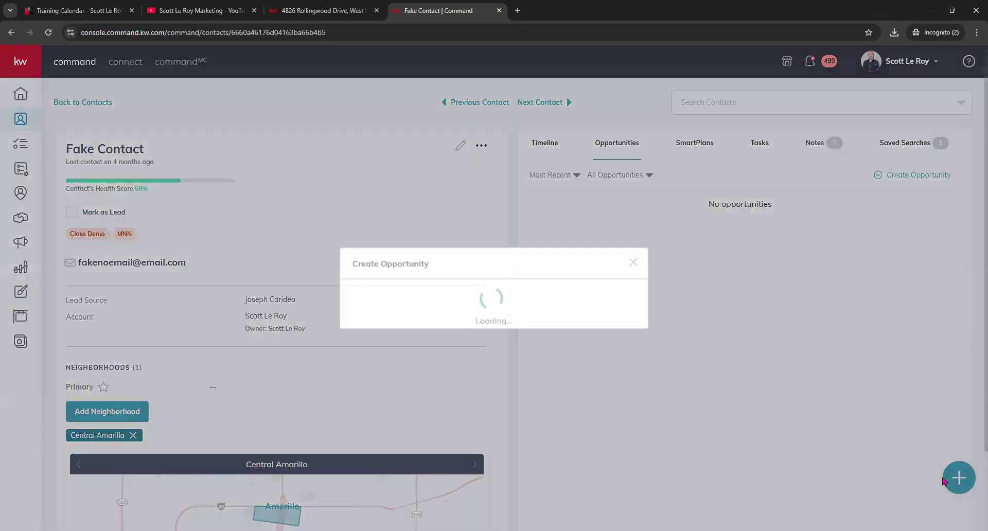
{"action": "left_click", "coordinate": [633, 63]}
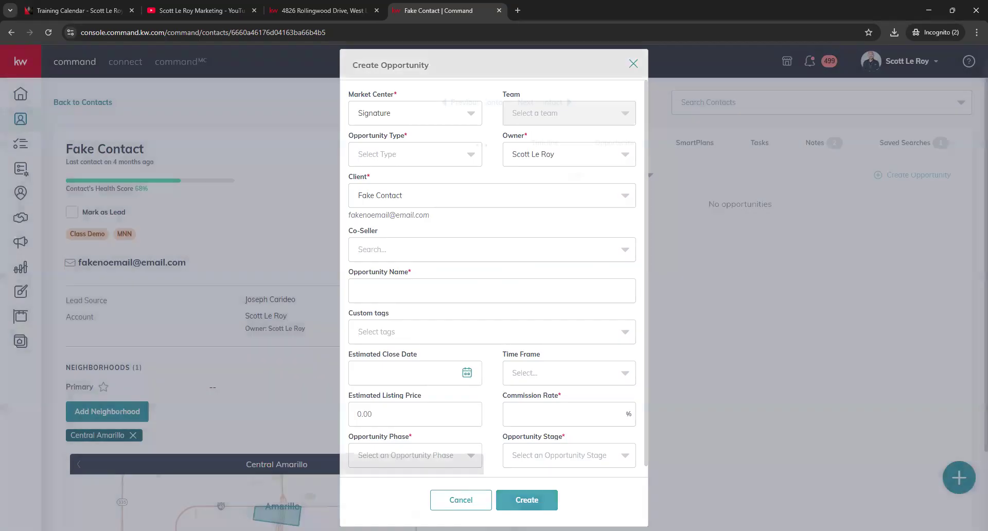
- Reopen and discard the new opportunity form, then return to the Opportunities overview
{"action": "left_click", "coordinate": [960, 477]}
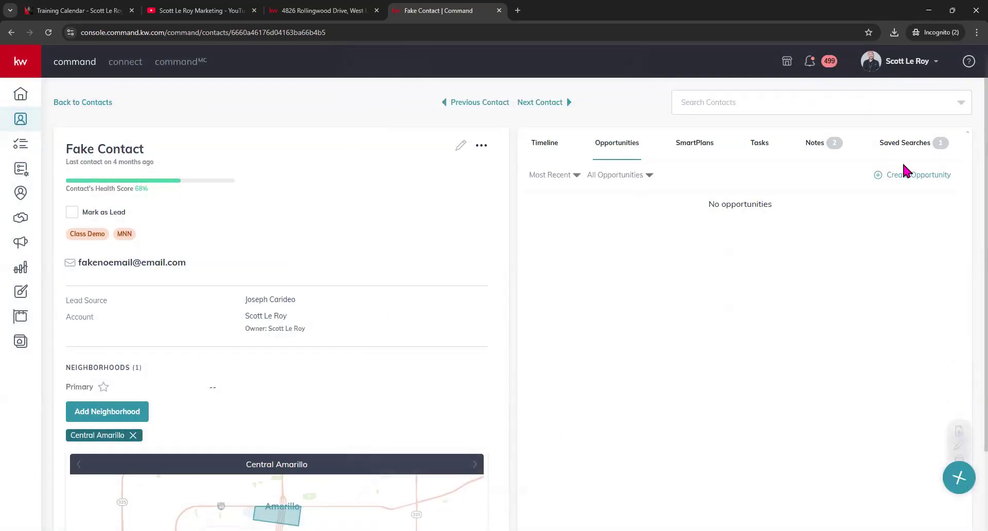
{"action": "left_click", "coordinate": [919, 176]}
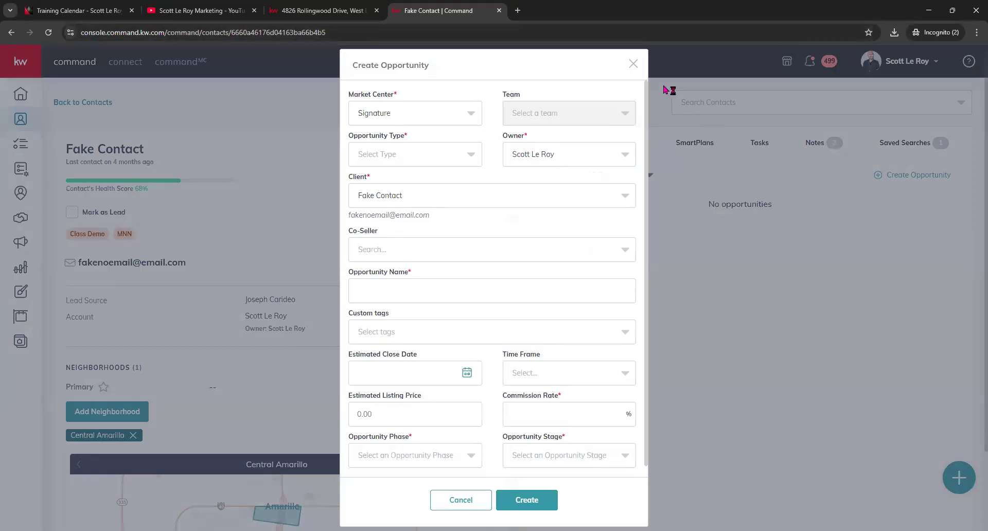
{"action": "left_click", "coordinate": [631, 66]}
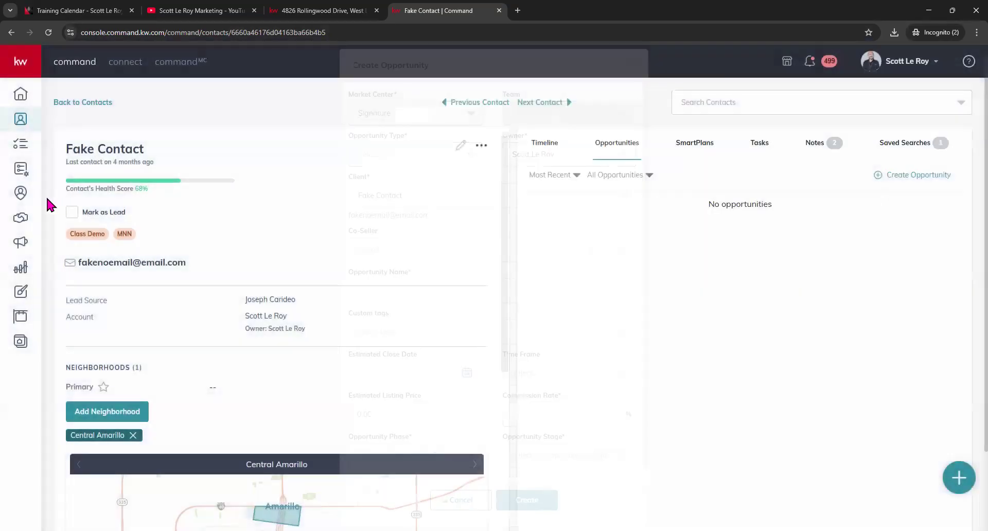
{"action": "left_click", "coordinate": [19, 223]}
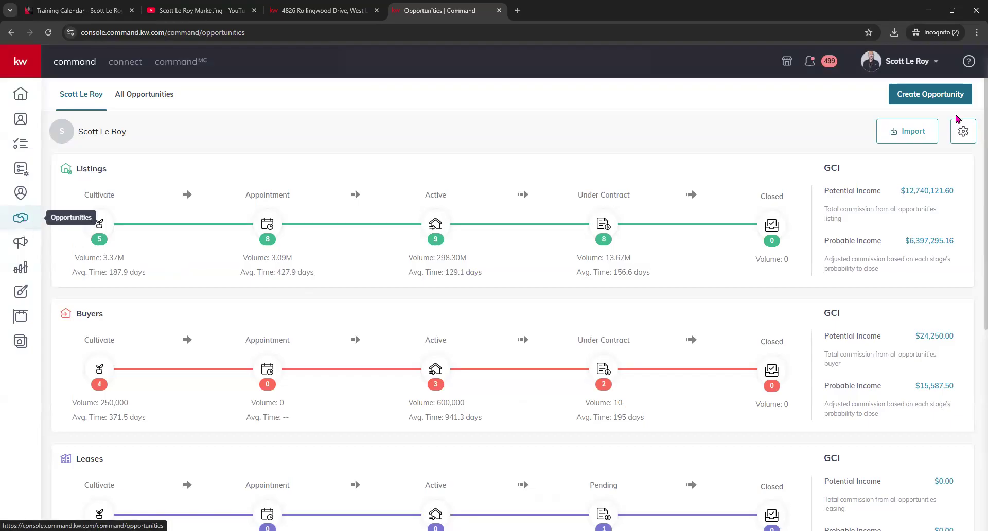
- Open a blank Create Opportunity form from the Opportunities pipeline overview
{"action": "left_click", "coordinate": [941, 97]}
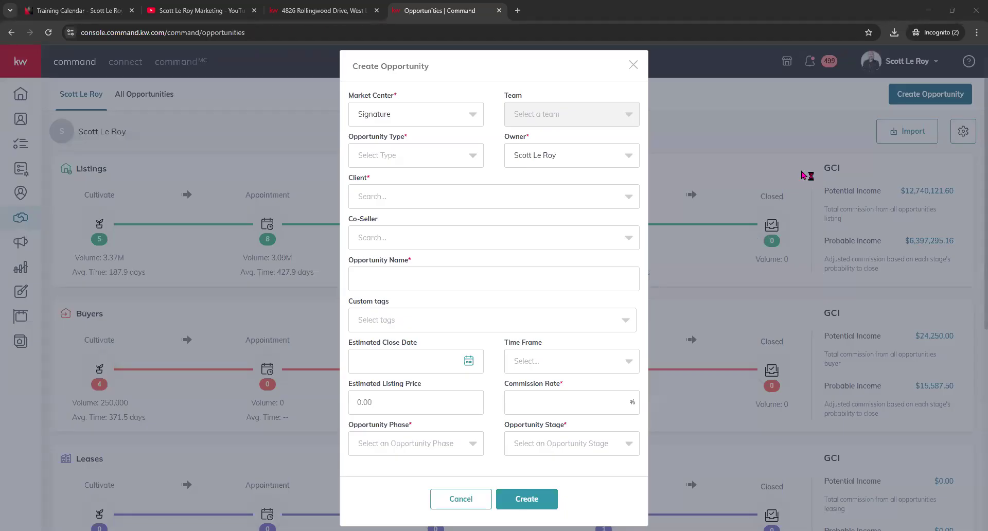
- Set the opportunity type to Listing and pick the demo contact found by searching 'demo' as client
{"action": "left_click", "coordinate": [440, 160]}
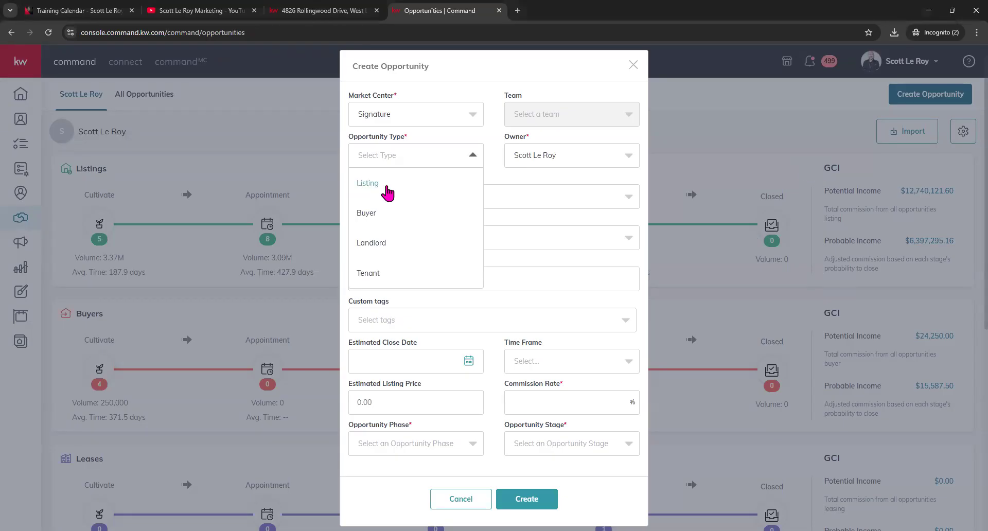
{"action": "left_click", "coordinate": [387, 193]}
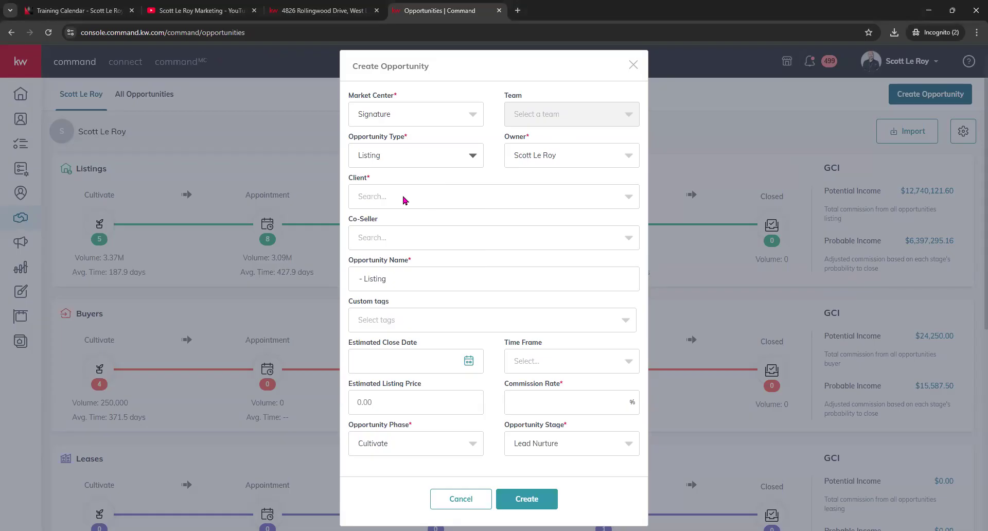
{"action": "left_click", "coordinate": [373, 198]}
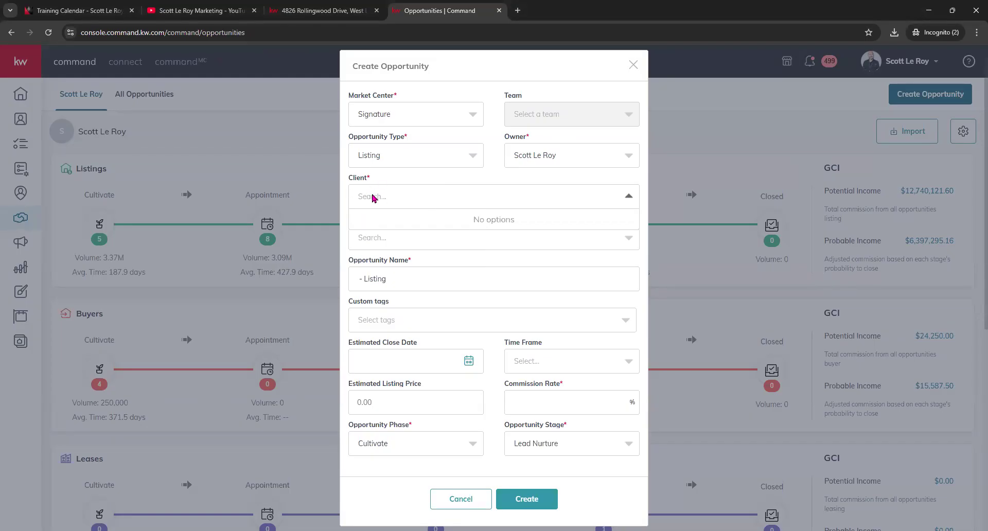
{"action": "type", "text": "slm test"}
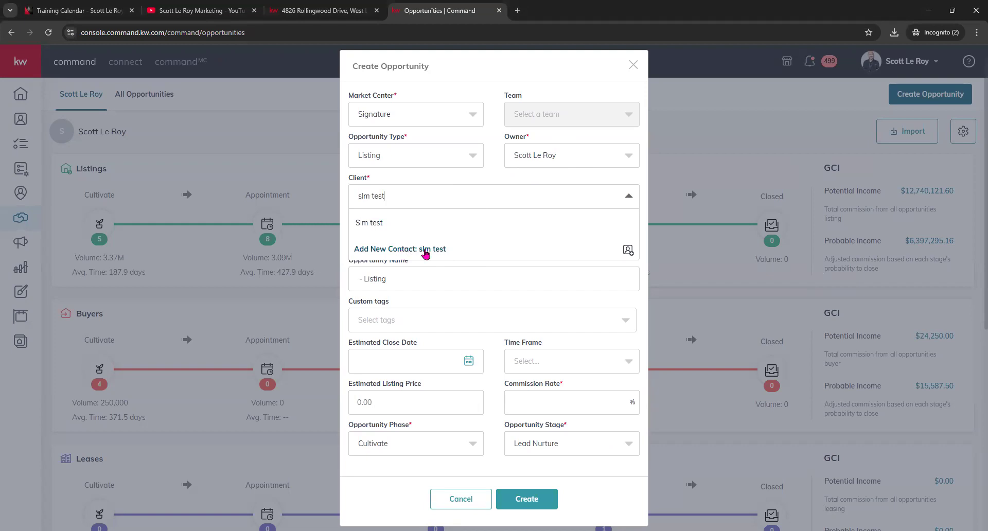
{"action": "left_click_drag", "start_coordinate": [386, 196], "coordinate": [355, 195]}
{"action": "type", "text": "demo"}
{"action": "scroll", "coordinate": [448, 266], "scroll_direction": "down", "scroll_amount": 2}
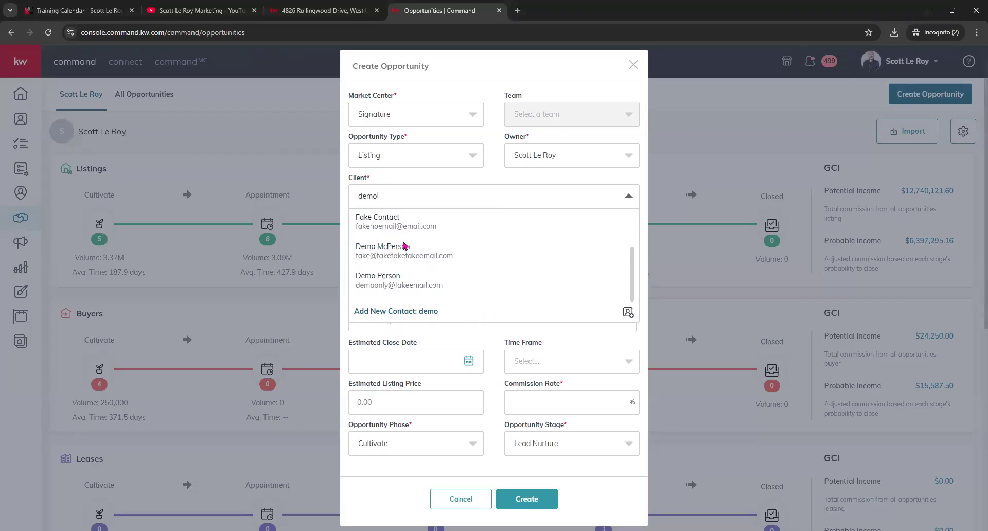
{"action": "scroll", "coordinate": [402, 233], "scroll_direction": "up", "scroll_amount": 2}
{"action": "left_click", "coordinate": [399, 274]}
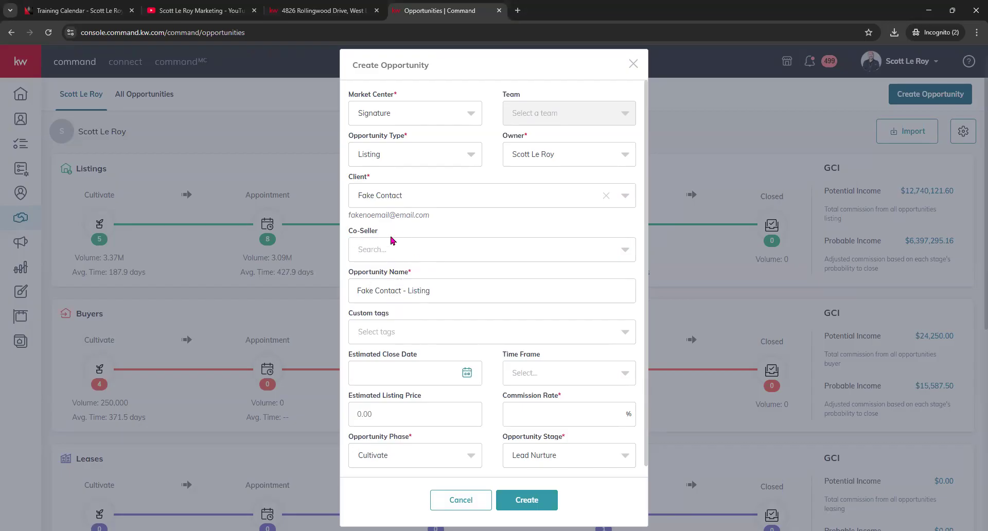
- Enter a 6% commission rate, keep the phase at Cultivate and set the stage to Hot
{"action": "scroll", "coordinate": [453, 271], "scroll_direction": "down", "scroll_amount": 1}
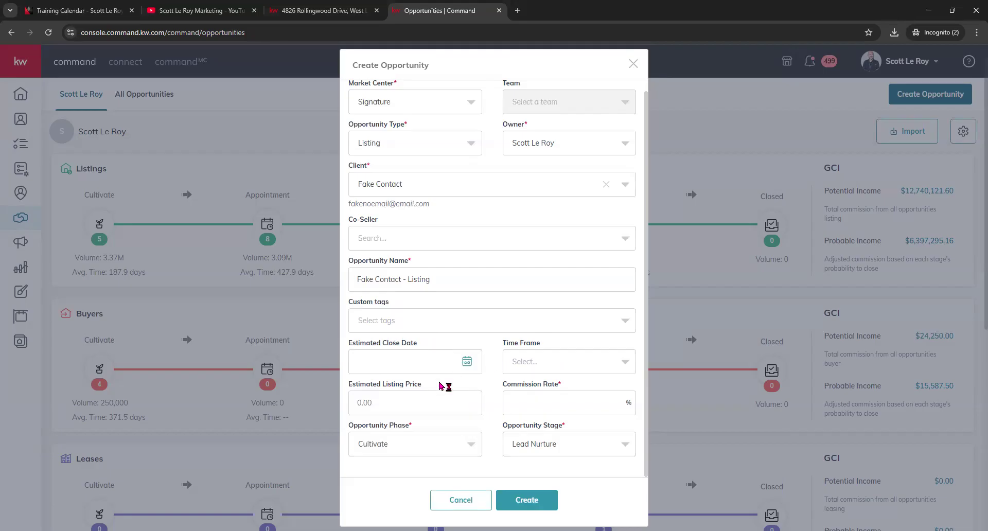
{"action": "left_click", "coordinate": [543, 401]}
{"action": "left_click", "coordinate": [406, 446]}
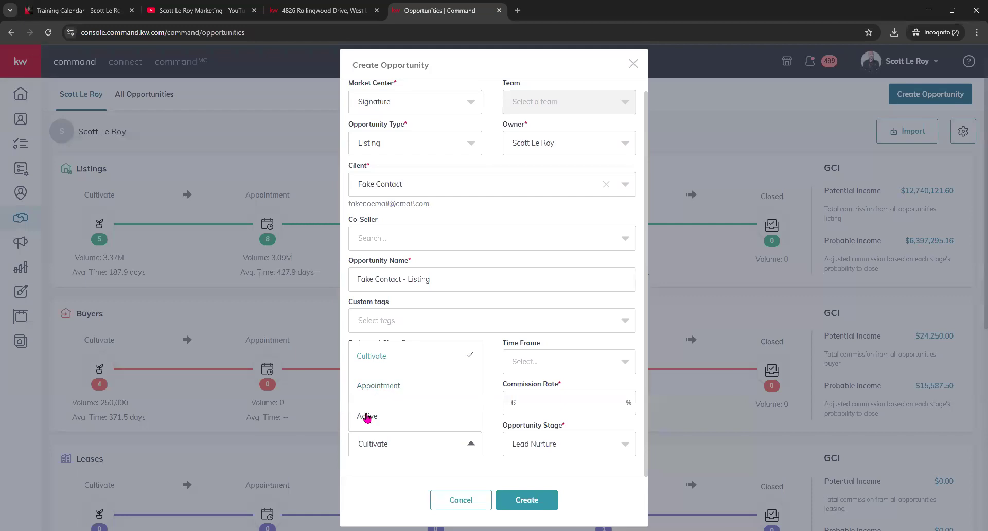
{"action": "left_click", "coordinate": [370, 356]}
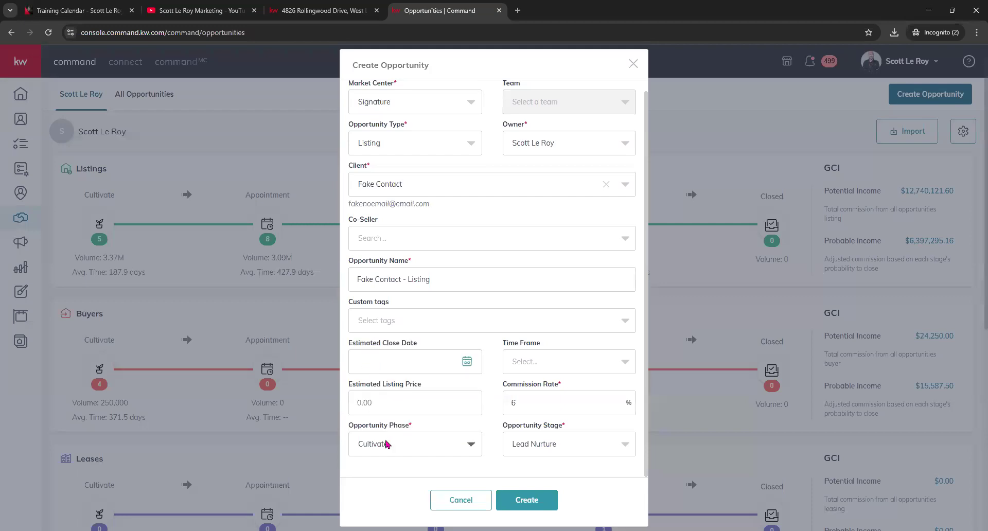
{"action": "left_click", "coordinate": [580, 441]}
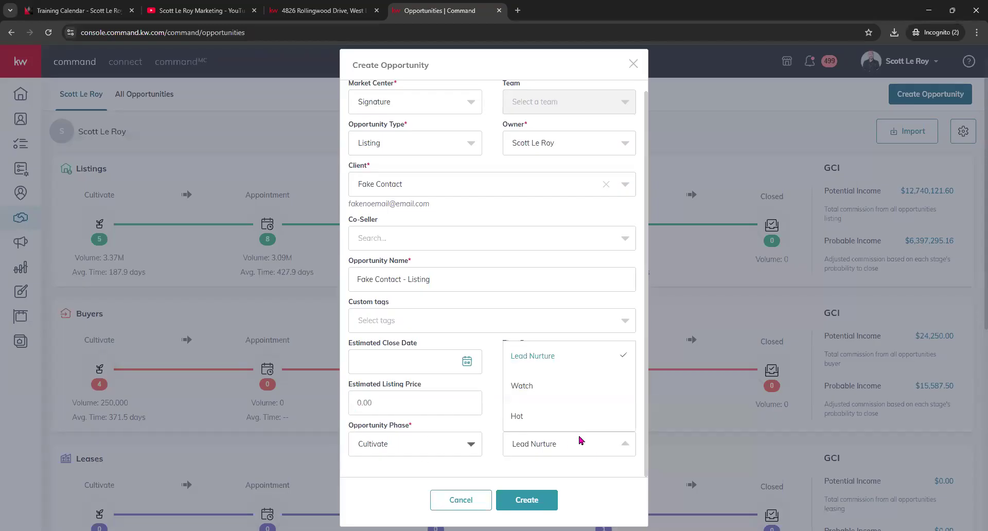
{"action": "left_click", "coordinate": [579, 442]}
{"action": "left_click", "coordinate": [580, 444]}
{"action": "left_click", "coordinate": [515, 417]}
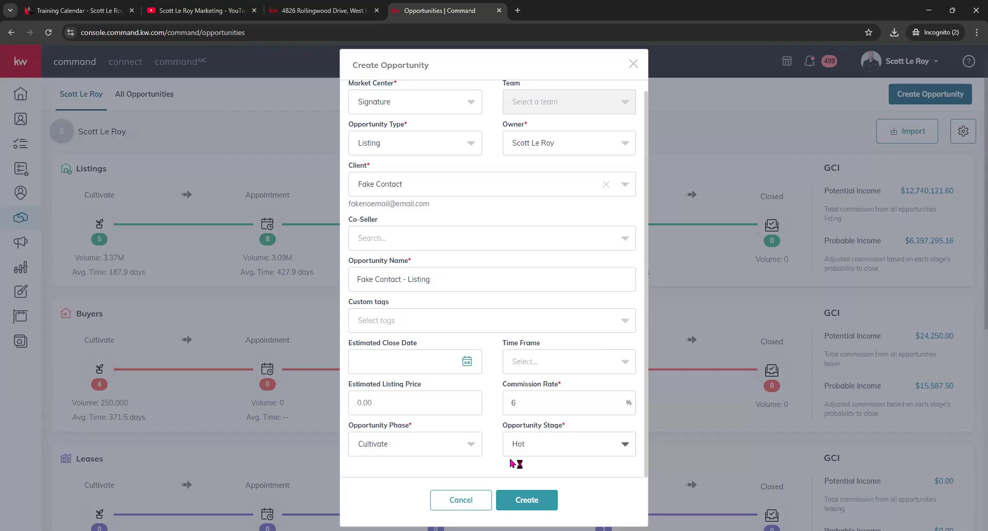
- Attempt to save the new listing opportunity with Create several times
{"action": "left_click", "coordinate": [530, 503]}
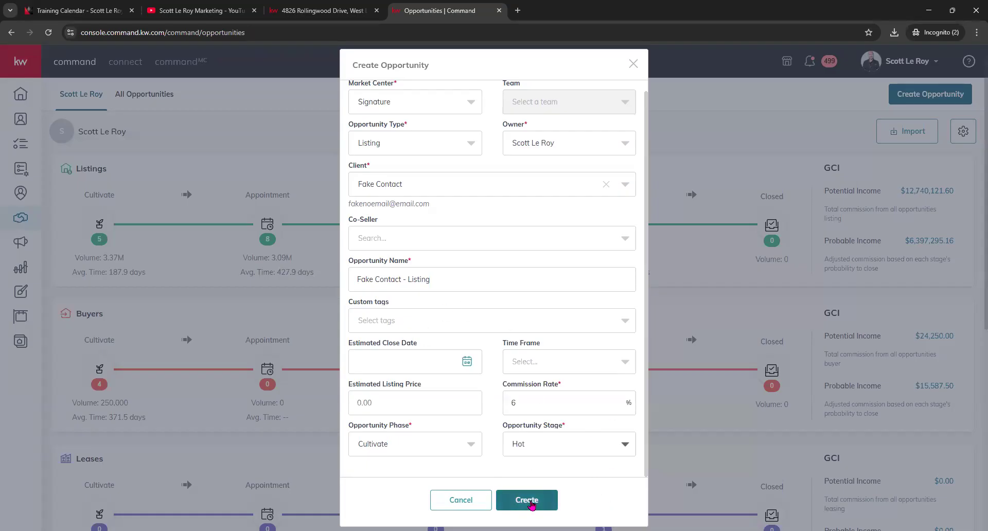
{"action": "left_click", "coordinate": [531, 503]}
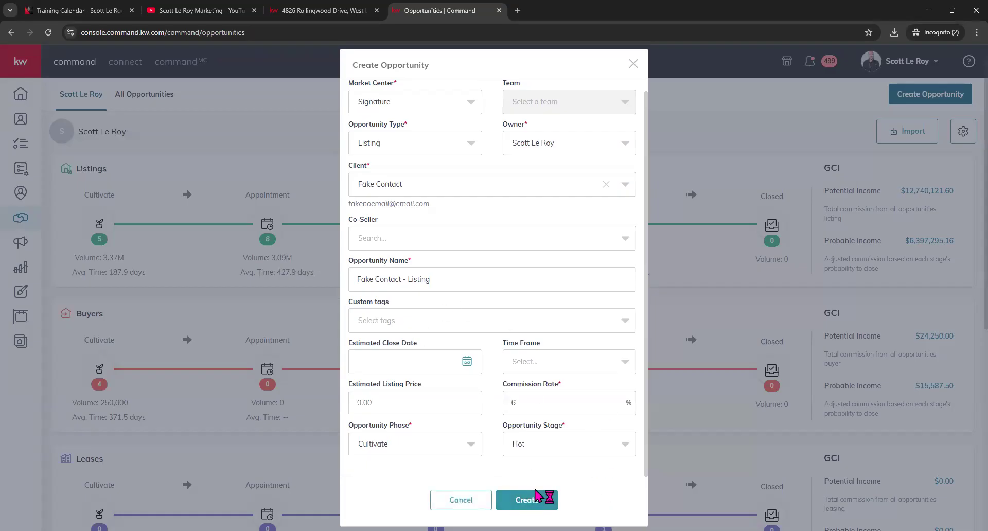
{"action": "left_click", "coordinate": [534, 500]}
{"action": "scroll", "coordinate": [556, 440], "scroll_direction": "up", "scroll_amount": 1}
{"action": "scroll", "coordinate": [557, 445], "scroll_direction": "down", "scroll_amount": 1}
{"action": "left_click", "coordinate": [531, 499]}
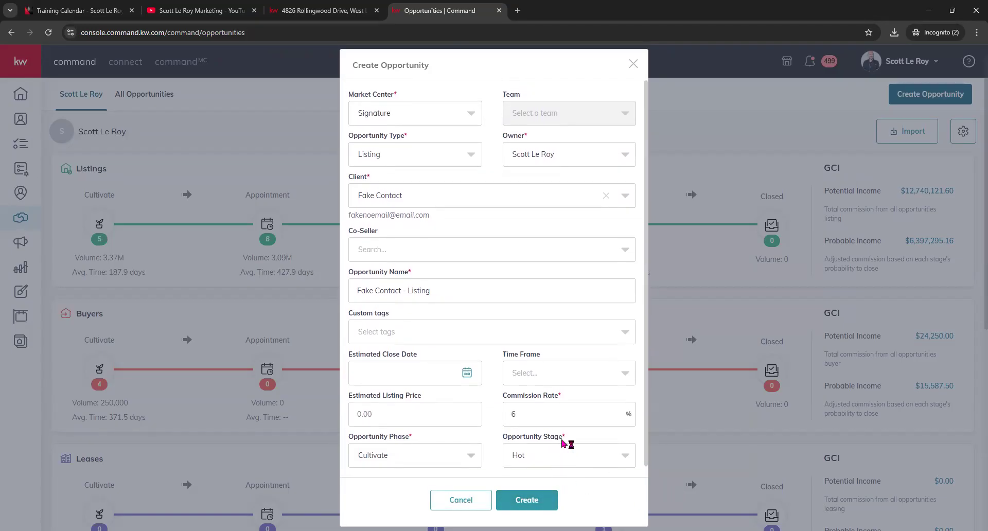
{"action": "scroll", "coordinate": [552, 396], "scroll_direction": "down", "scroll_amount": 1}
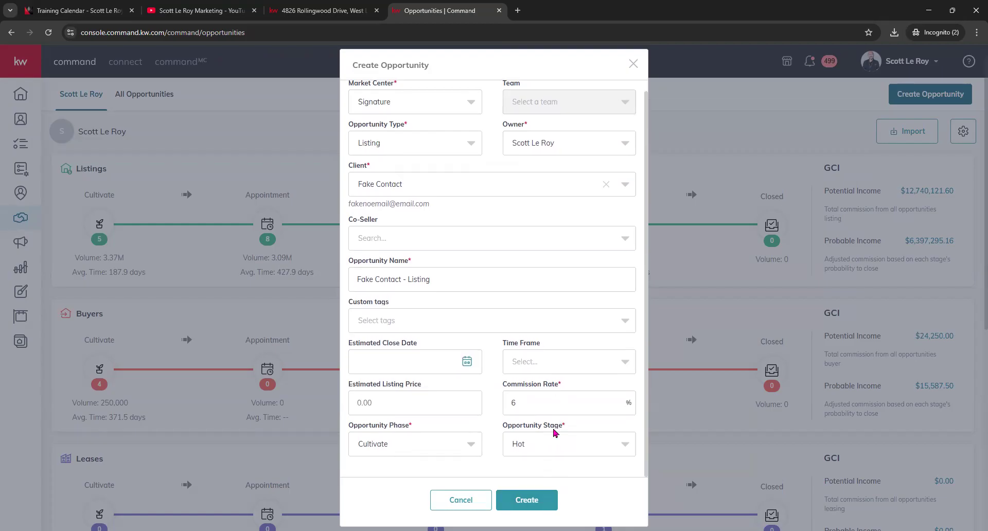
- Close the create form and search All Opportunities by address for 'demo'
{"action": "left_click", "coordinate": [634, 64]}
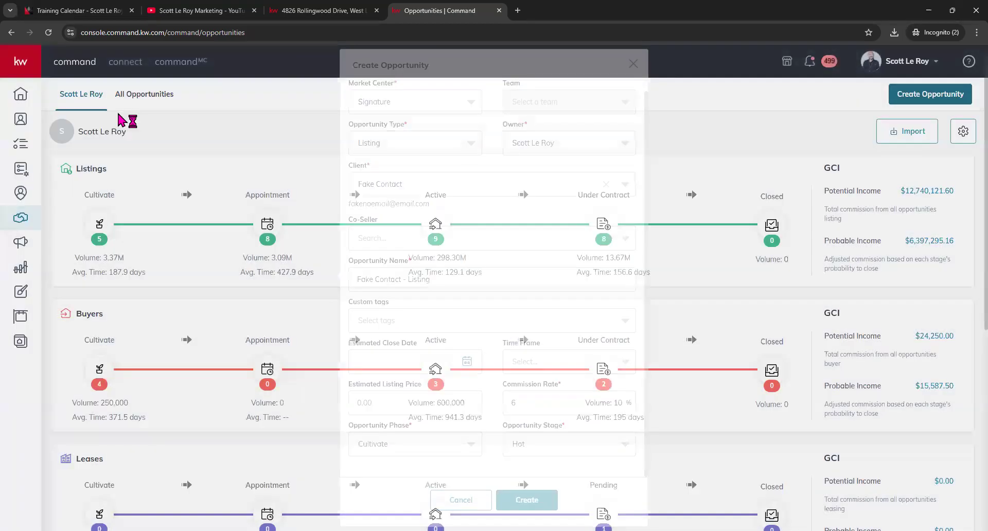
{"action": "left_click", "coordinate": [155, 95]}
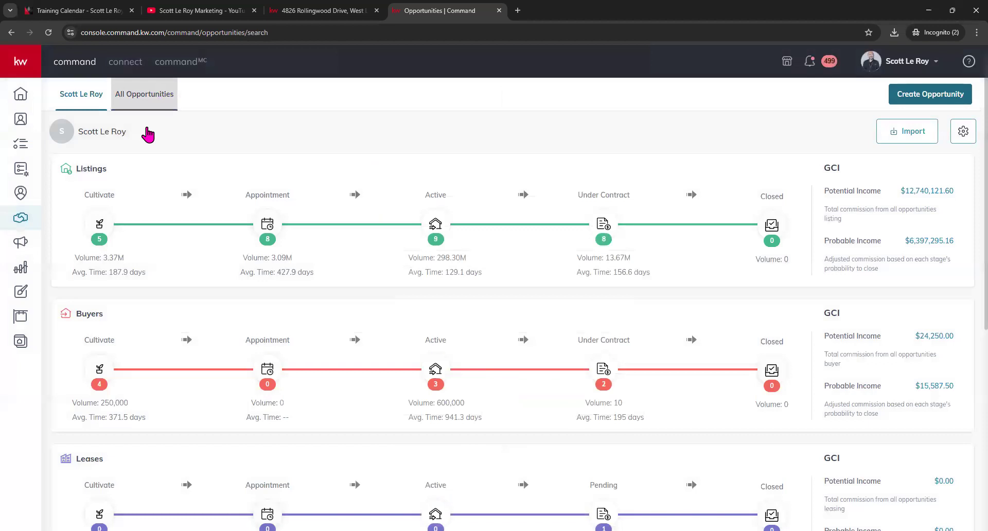
{"action": "left_click", "coordinate": [162, 129]}
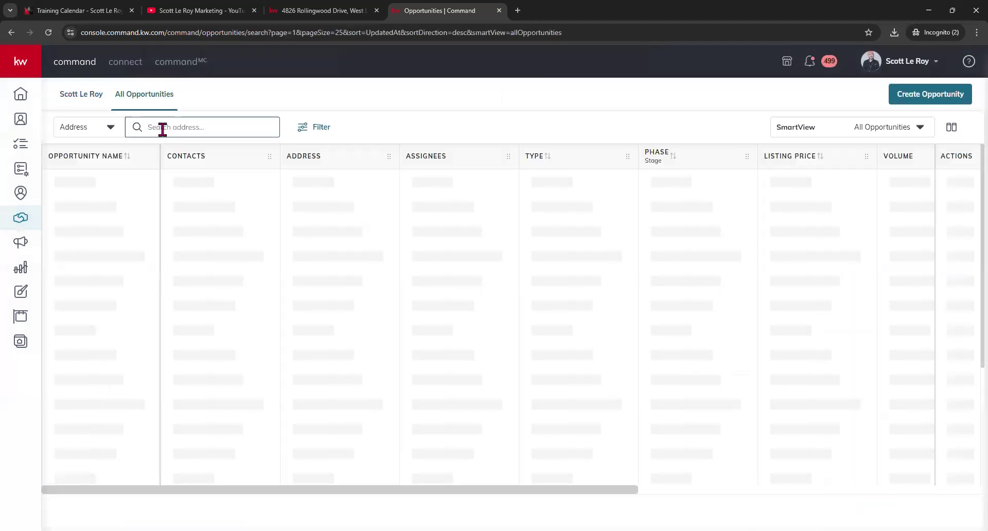
{"action": "type", "text": "d"}
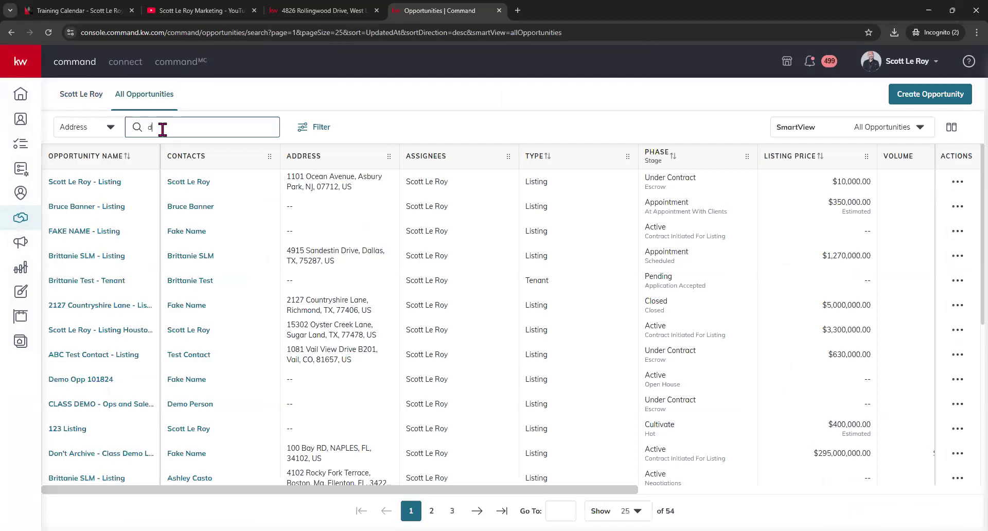
{"action": "type", "text": "emo"}
- Check the All Opportunities search-type choices, then return to the personal pipeline dashboard
{"action": "left_click", "coordinate": [85, 97]}
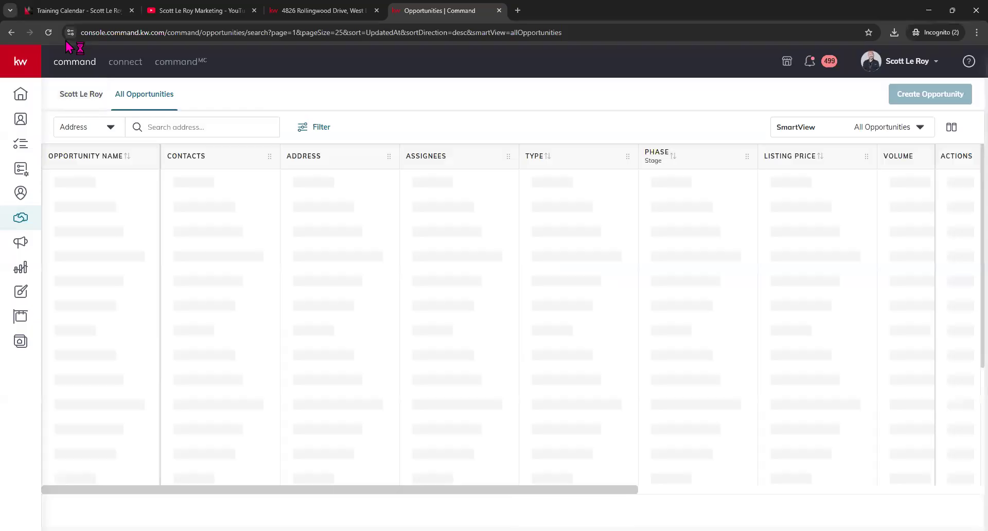
{"action": "left_click", "coordinate": [86, 103]}
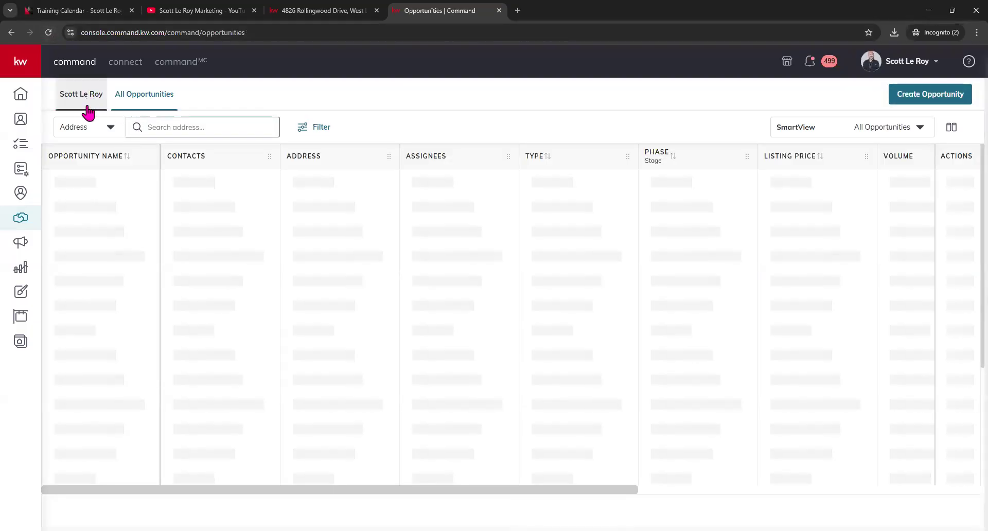
{"action": "left_click", "coordinate": [90, 106]}
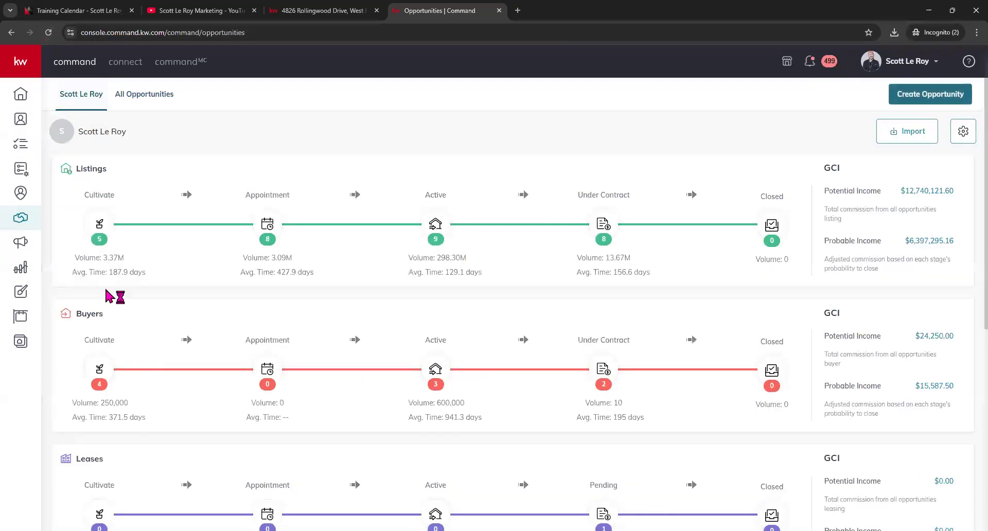
{"action": "left_click", "coordinate": [124, 102]}
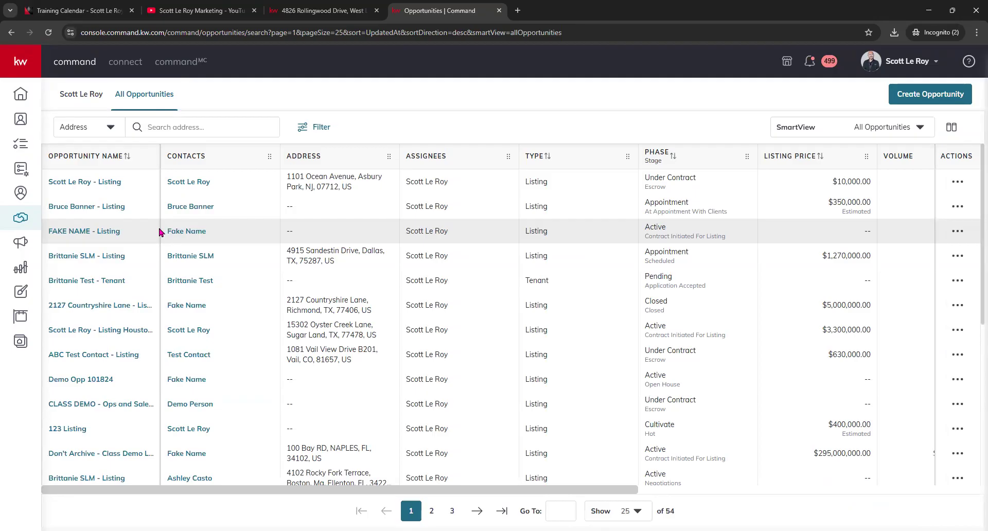
{"action": "left_click", "coordinate": [107, 129]}
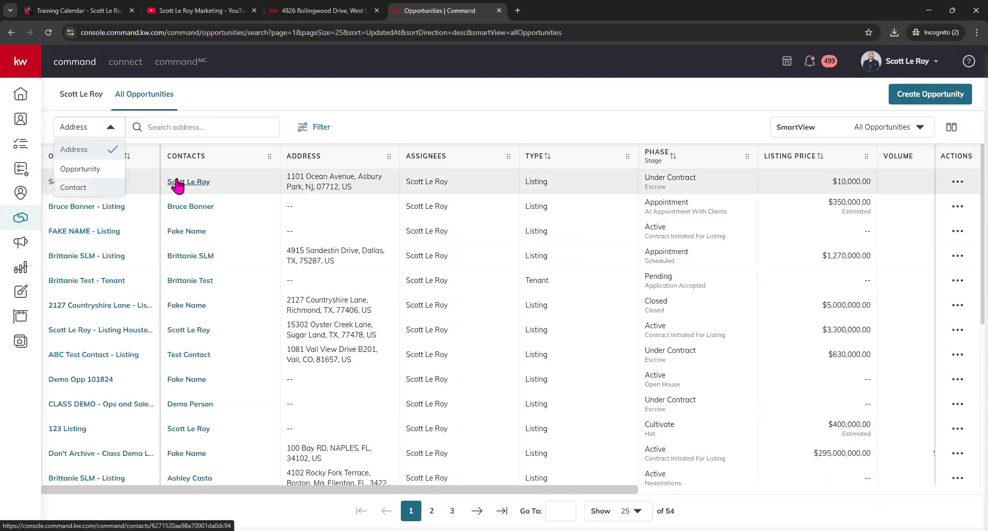
{"action": "left_click", "coordinate": [365, 107]}
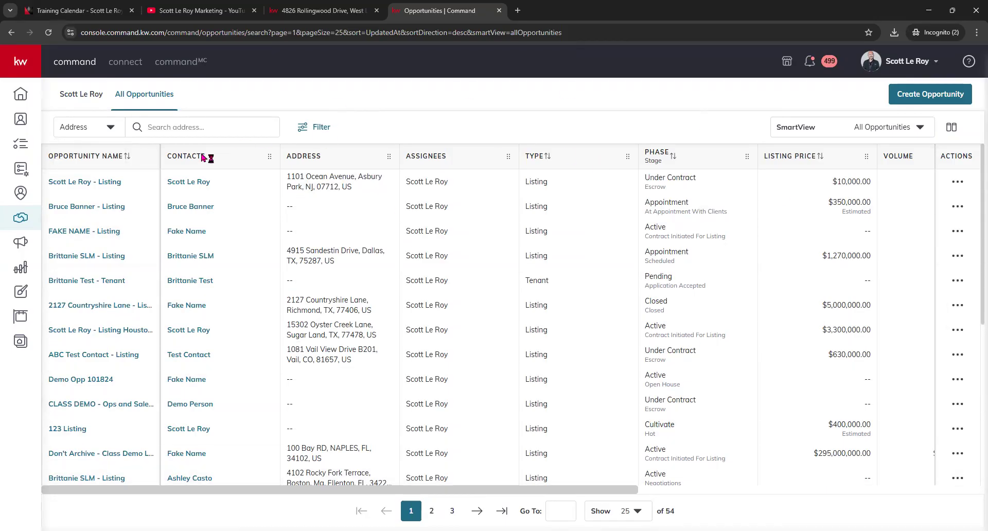
{"action": "left_click", "coordinate": [92, 101]}
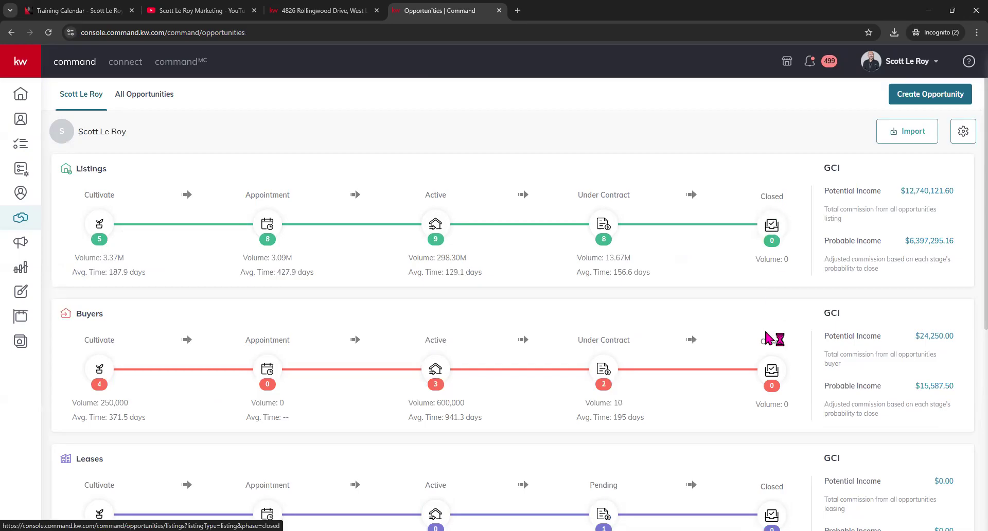
- Try the Listings Closed stage, then switch to the All Opportunities table
{"action": "left_click", "coordinate": [778, 225]}
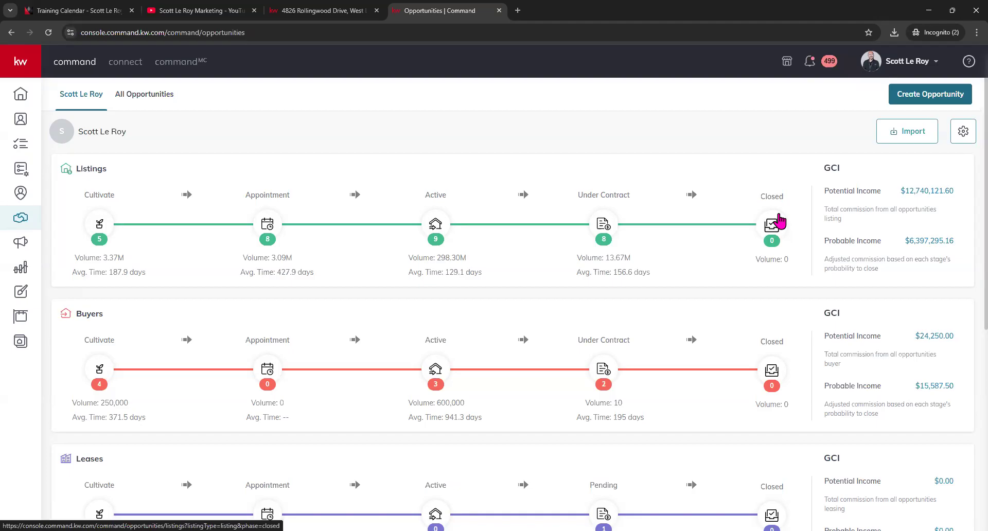
{"action": "left_click", "coordinate": [143, 94]}
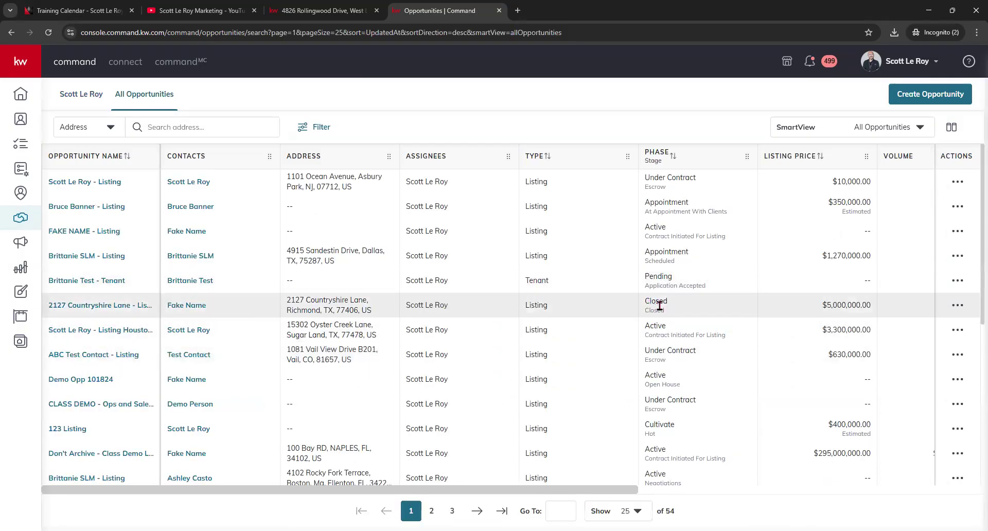
- Filter the opportunities list to the Closed pipeline status
{"action": "left_click", "coordinate": [241, 134]}
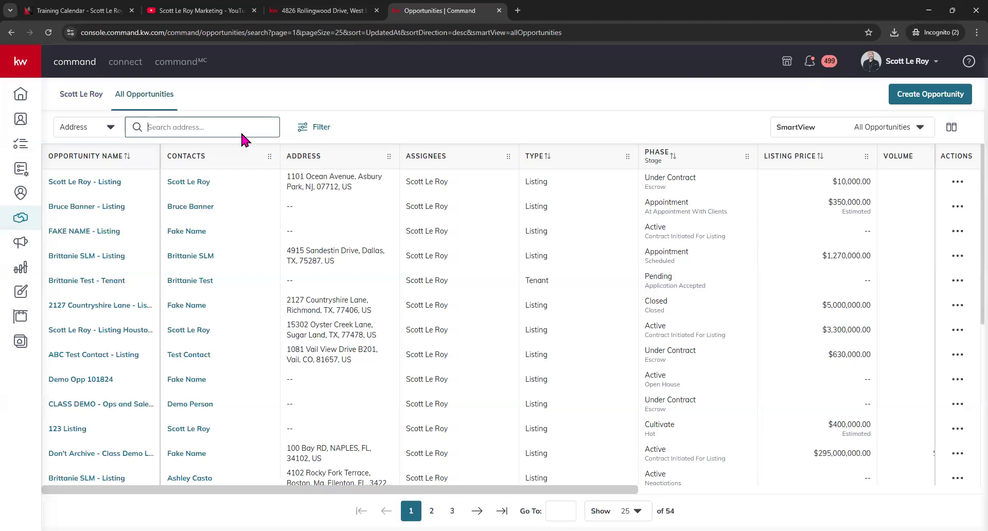
{"action": "left_click", "coordinate": [315, 127]}
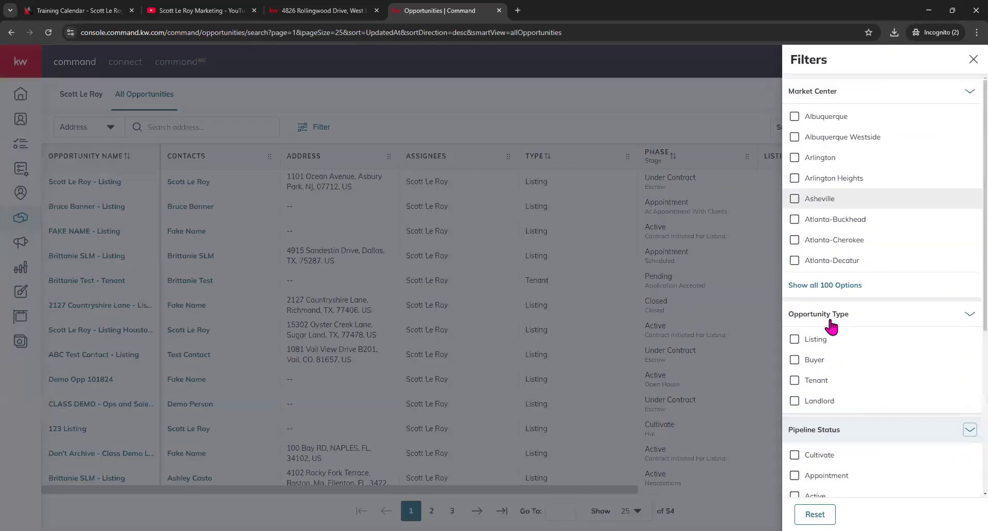
{"action": "scroll", "coordinate": [831, 326], "scroll_direction": "down", "scroll_amount": 4}
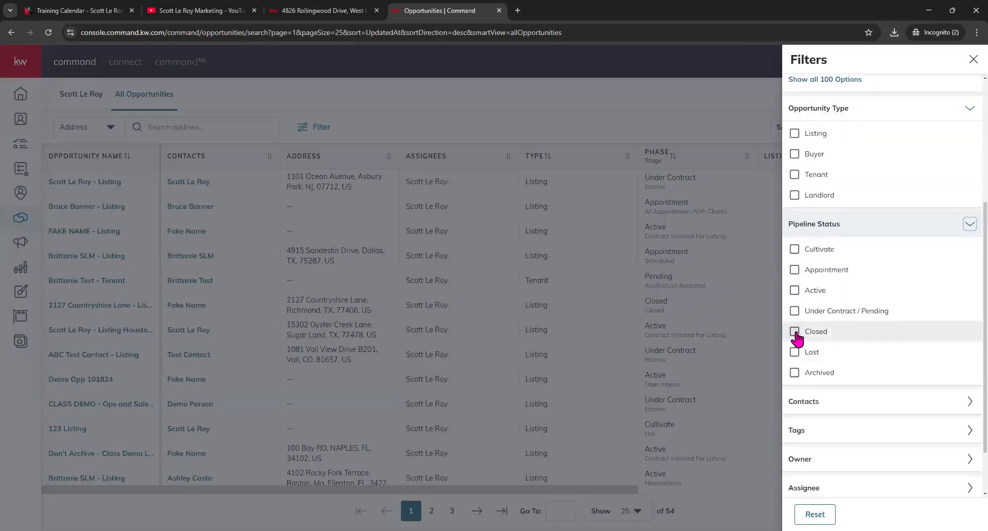
{"action": "left_click", "coordinate": [795, 333]}
{"action": "left_click", "coordinate": [954, 513]}
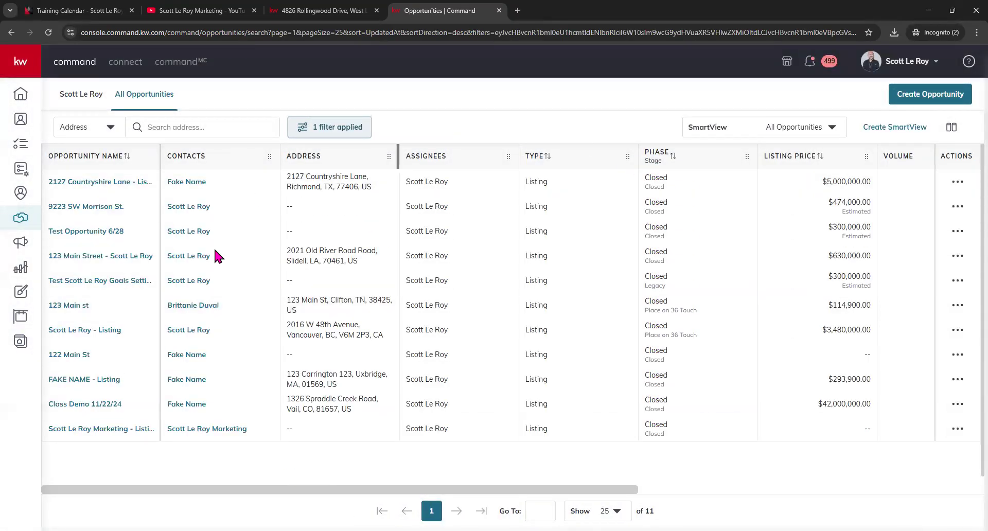
- Swap the status filter from Closed to Lost and Archived, showing 167 opportunities
{"action": "left_click", "coordinate": [337, 132]}
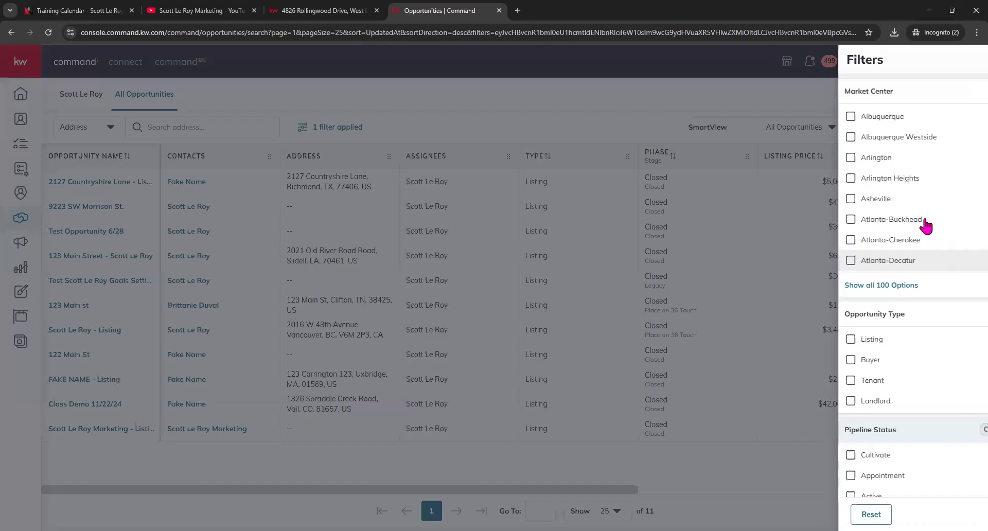
{"action": "scroll", "coordinate": [818, 406], "scroll_direction": "down", "scroll_amount": 2}
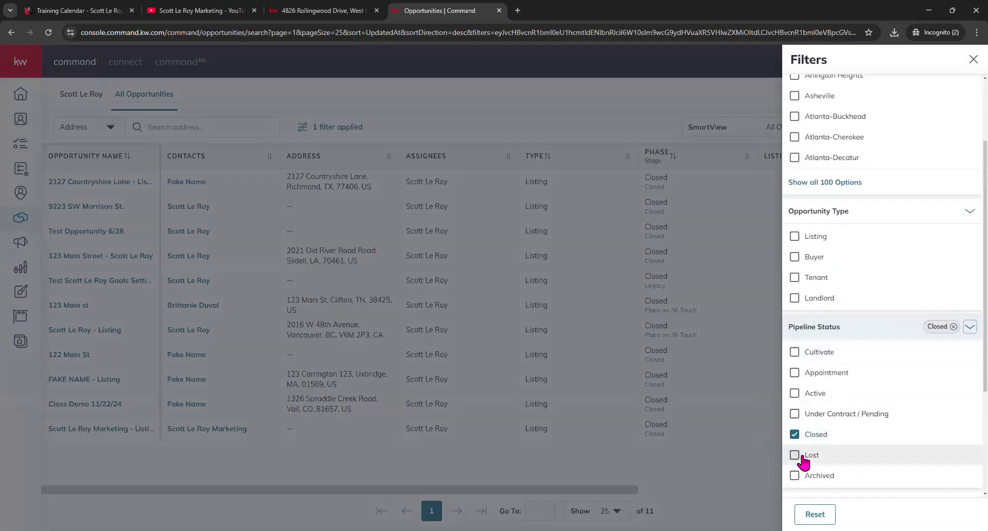
{"action": "left_click", "coordinate": [795, 436]}
{"action": "left_click", "coordinate": [795, 457]}
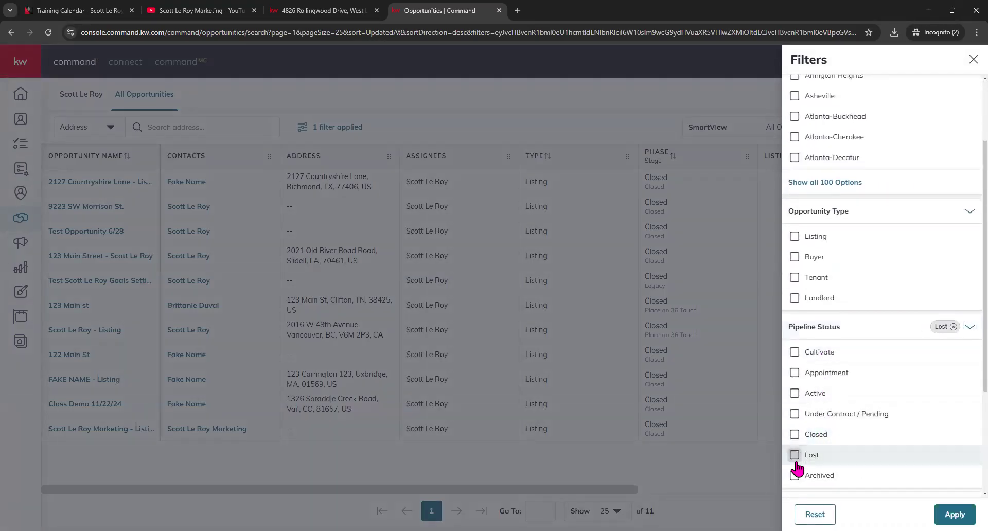
{"action": "left_click", "coordinate": [795, 475]}
{"action": "left_click", "coordinate": [955, 514]}
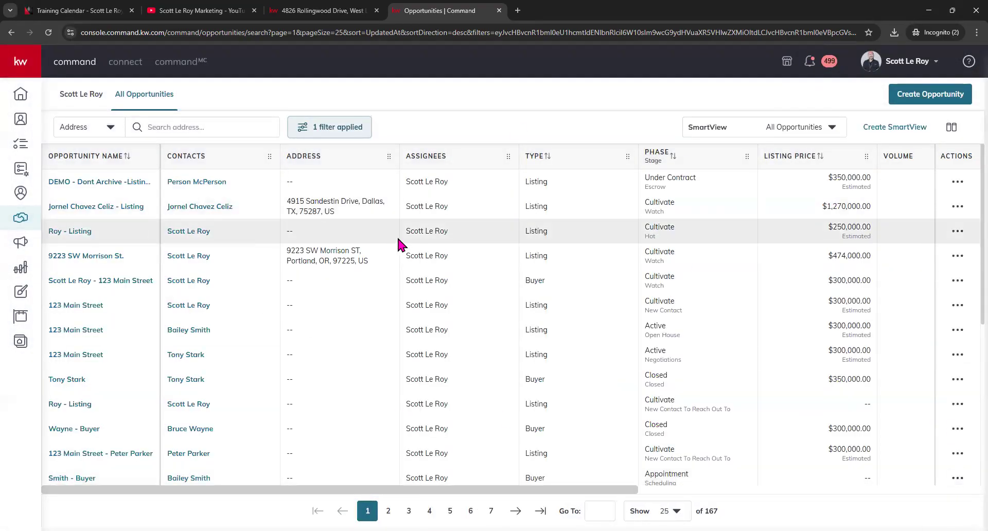
{"action": "scroll", "coordinate": [392, 242], "scroll_direction": "down", "scroll_amount": 5}
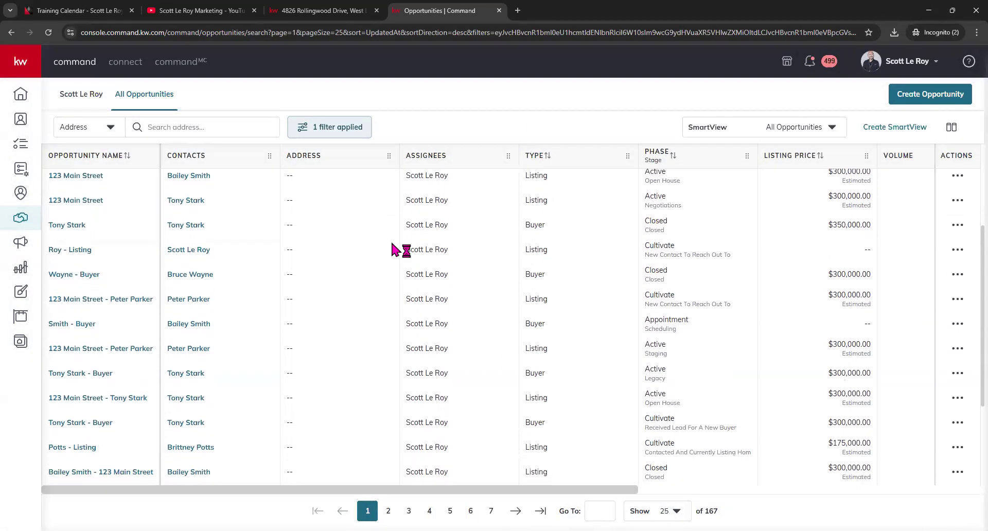
{"action": "scroll", "coordinate": [393, 249], "scroll_direction": "down", "scroll_amount": 1}
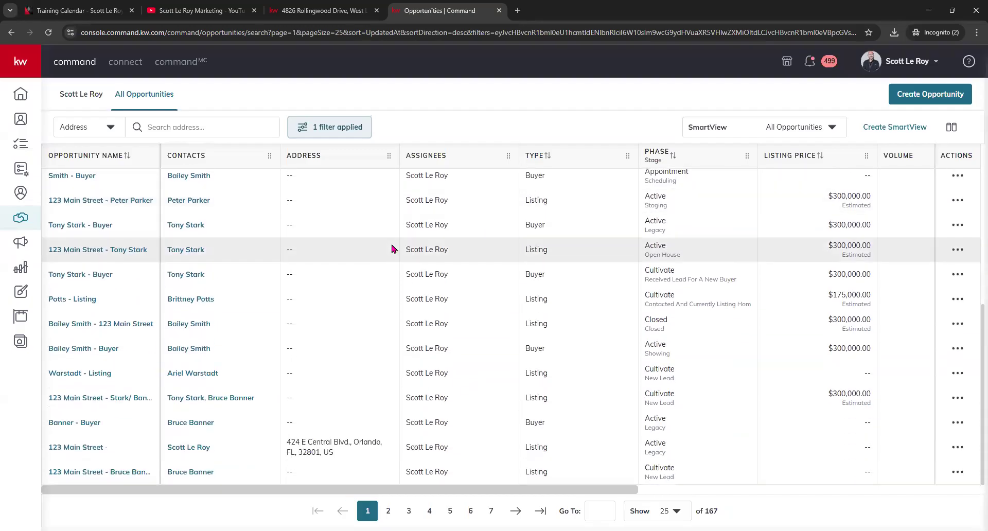
{"action": "scroll", "coordinate": [393, 250], "scroll_direction": "up", "scroll_amount": 6}
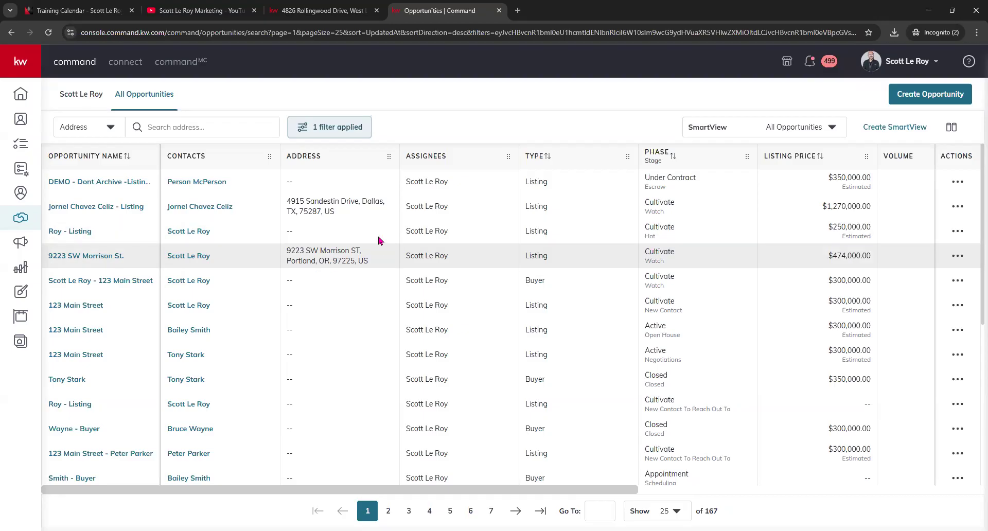
- Reset and apply the filters so the table lists all 54 opportunities again
{"action": "left_click", "coordinate": [311, 126]}
{"action": "scroll", "coordinate": [836, 366], "scroll_direction": "down", "scroll_amount": 1}
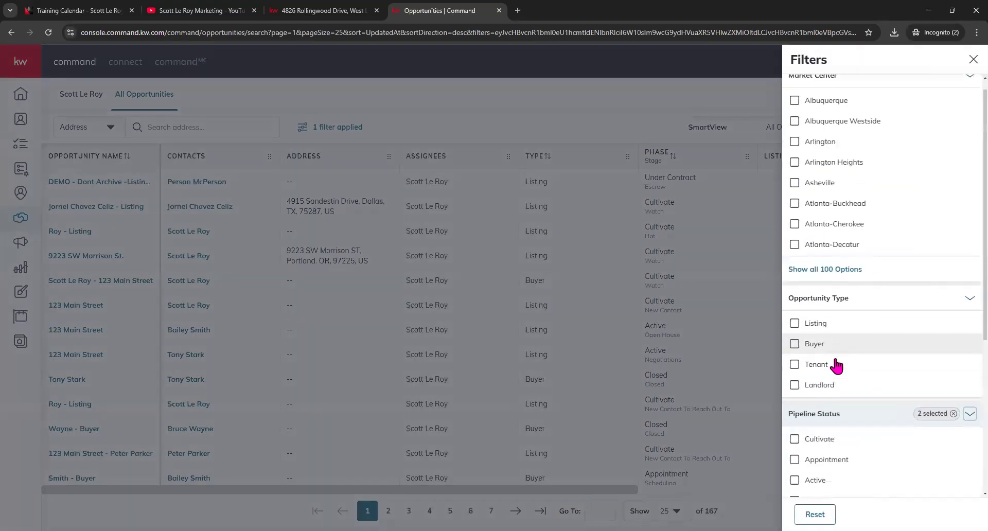
{"action": "scroll", "coordinate": [836, 366], "scroll_direction": "down", "scroll_amount": 5}
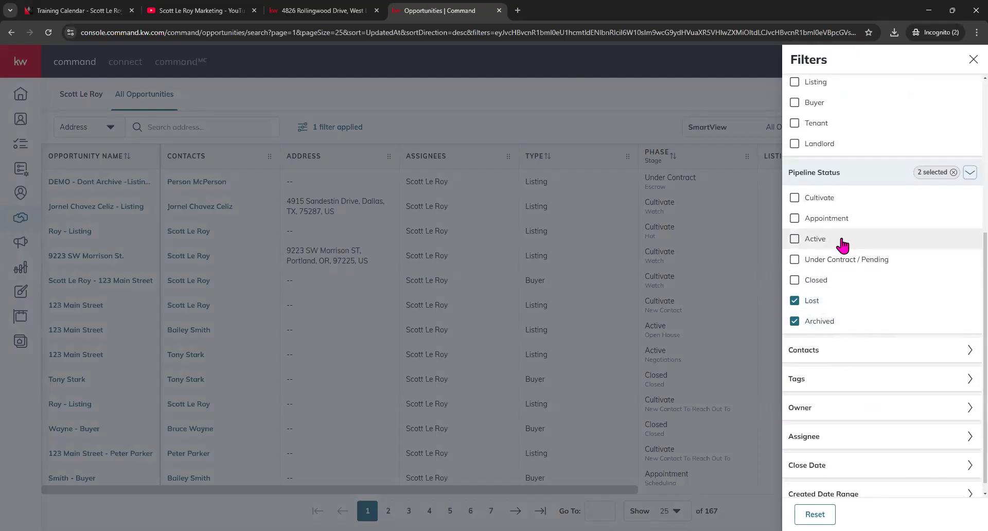
{"action": "scroll", "coordinate": [843, 245], "scroll_direction": "up", "scroll_amount": 6}
{"action": "scroll", "coordinate": [837, 432], "scroll_direction": "down", "scroll_amount": 5}
{"action": "scroll", "coordinate": [802, 422], "scroll_direction": "down", "scroll_amount": 3}
{"action": "scroll", "coordinate": [796, 360], "scroll_direction": "up", "scroll_amount": 3}
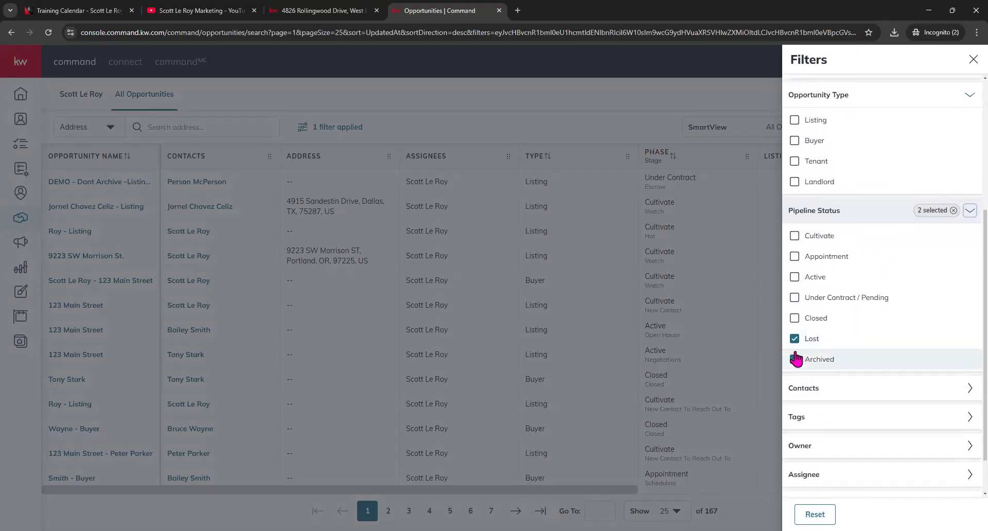
{"action": "left_click", "coordinate": [815, 514]}
{"action": "left_click", "coordinate": [950, 512]}
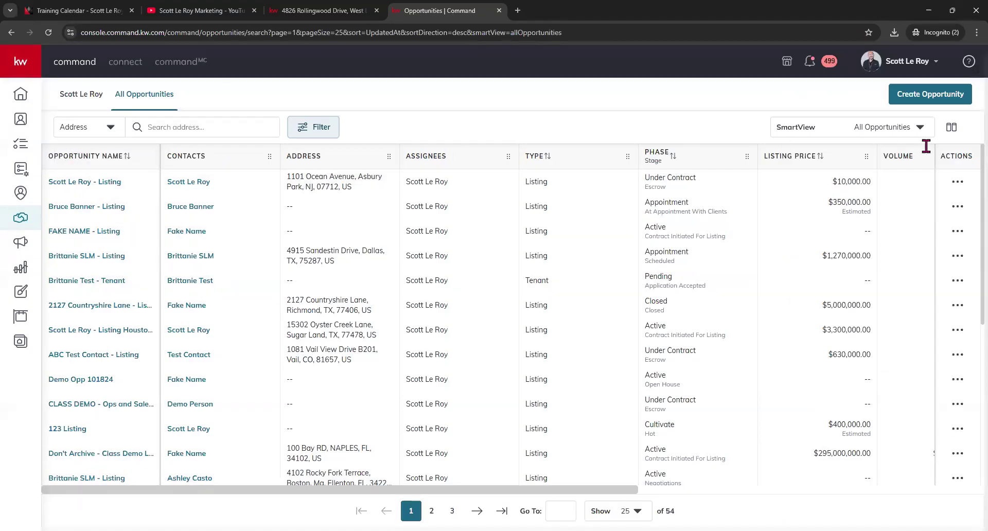
{"action": "left_click", "coordinate": [921, 128]}
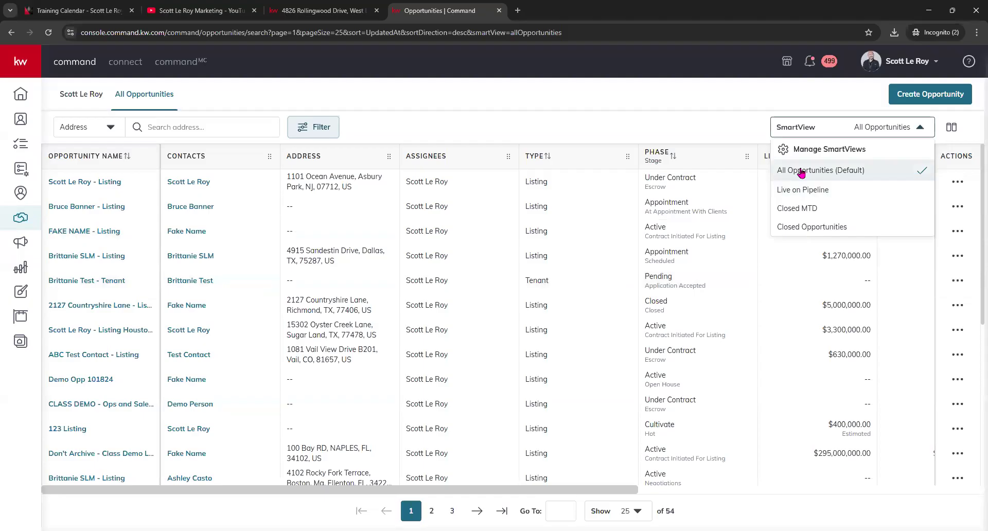
{"action": "left_click", "coordinate": [668, 95]}
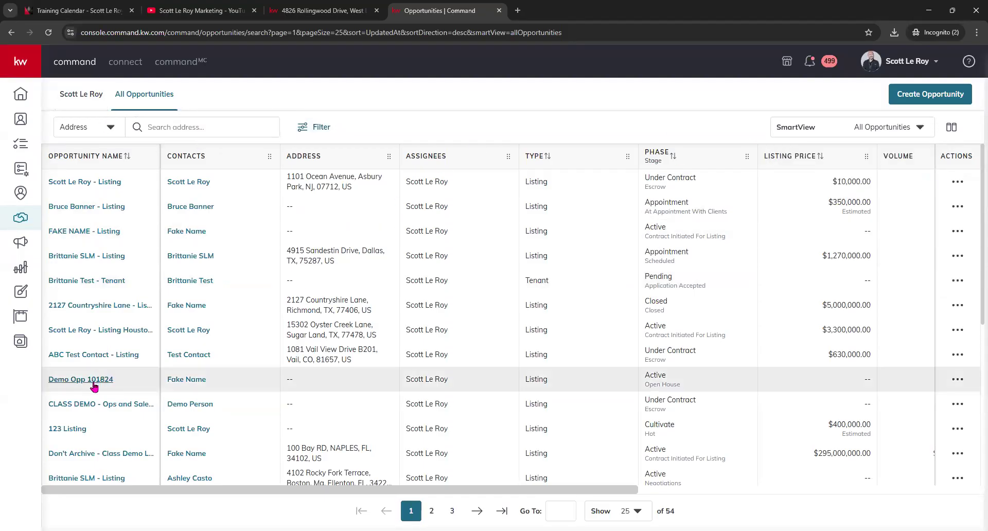
- Open the CLASS DEMO - Ops and Sales Pipeline opportunity's details page
{"action": "left_click", "coordinate": [106, 406]}
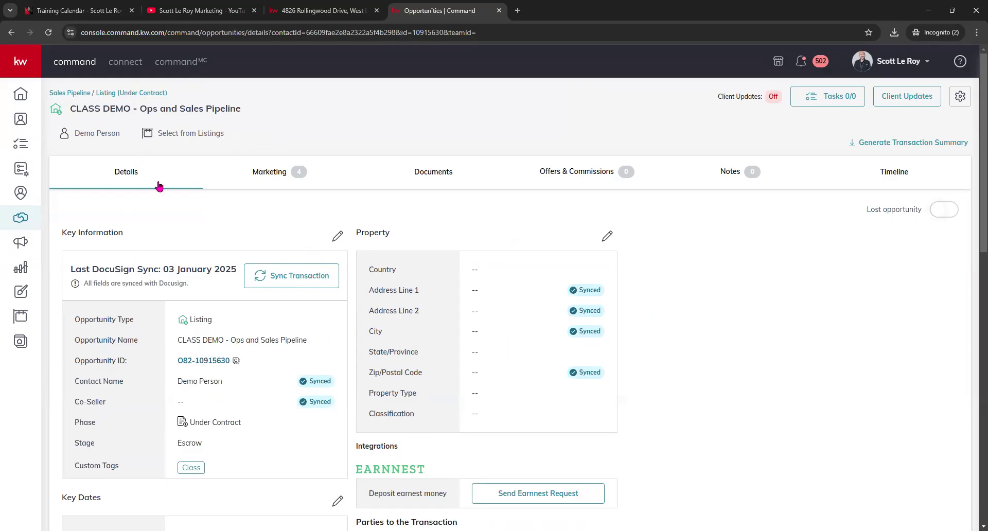
{"action": "scroll", "coordinate": [109, 252], "scroll_direction": "down", "scroll_amount": 1}
{"action": "scroll", "coordinate": [109, 252], "scroll_direction": "down", "scroll_amount": 1}
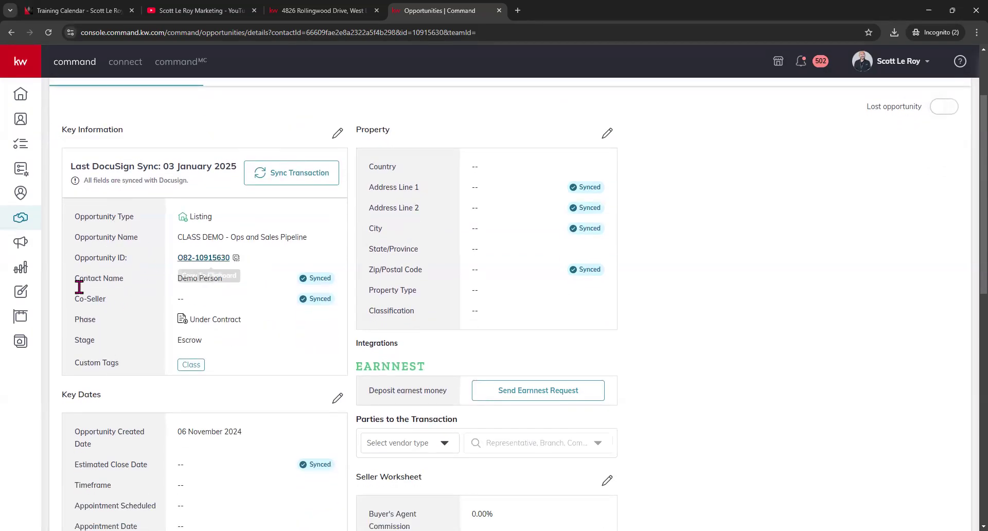
{"action": "scroll", "coordinate": [222, 319], "scroll_direction": "down", "scroll_amount": 2}
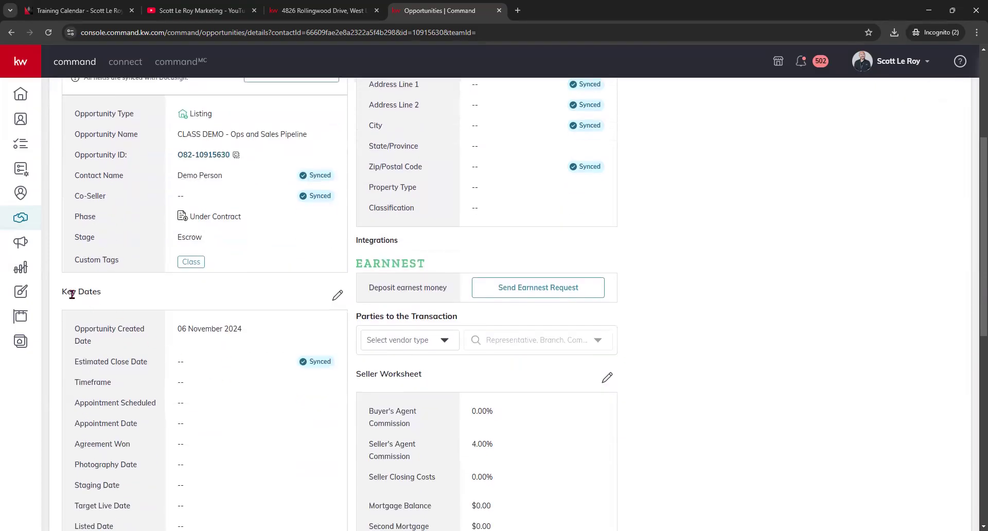
- Scroll to Financial Information, highlighting the 4.00% Commission Rate and the Ownership section
{"action": "scroll", "coordinate": [283, 316], "scroll_direction": "down", "scroll_amount": 1}
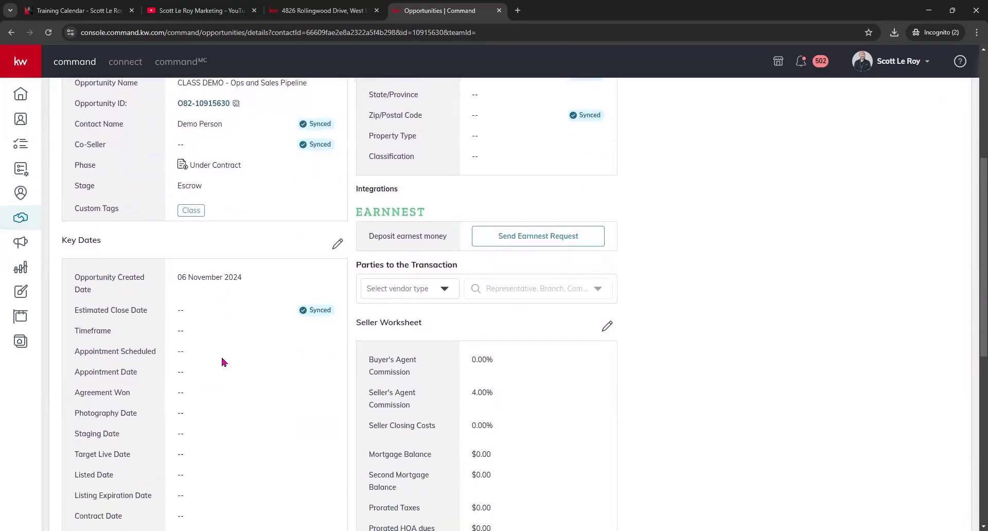
{"action": "scroll", "coordinate": [232, 355], "scroll_direction": "down", "scroll_amount": 1}
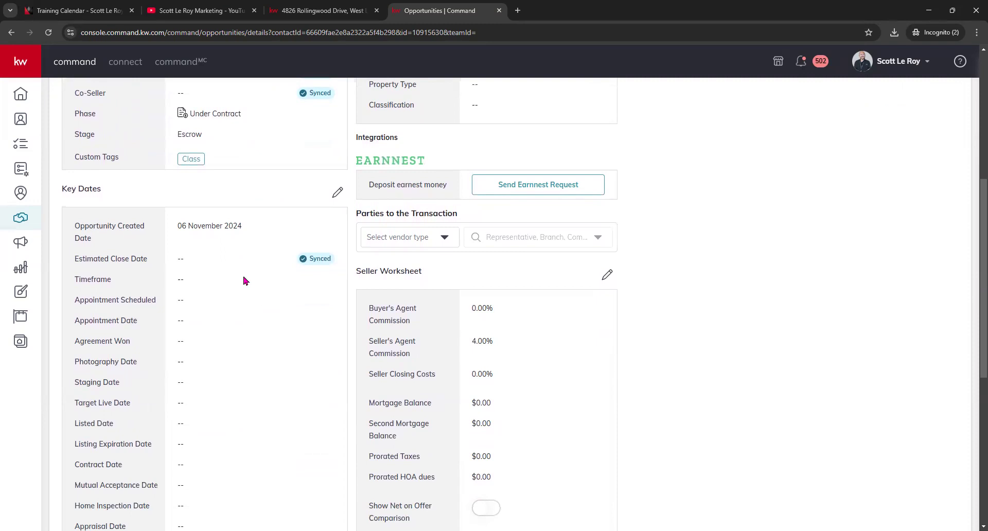
{"action": "scroll", "coordinate": [244, 281], "scroll_direction": "down", "scroll_amount": 7}
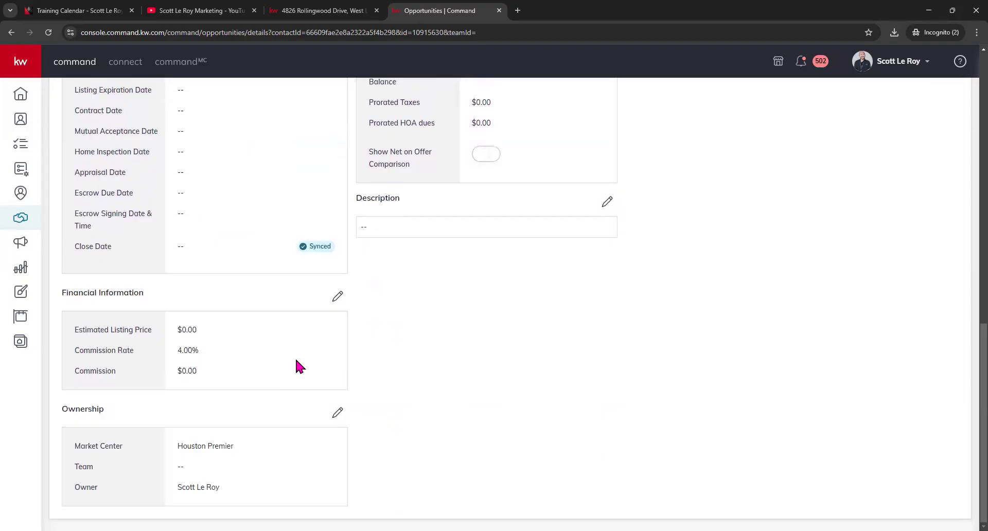
{"action": "left_click_drag", "start_coordinate": [77, 353], "coordinate": [153, 362]}
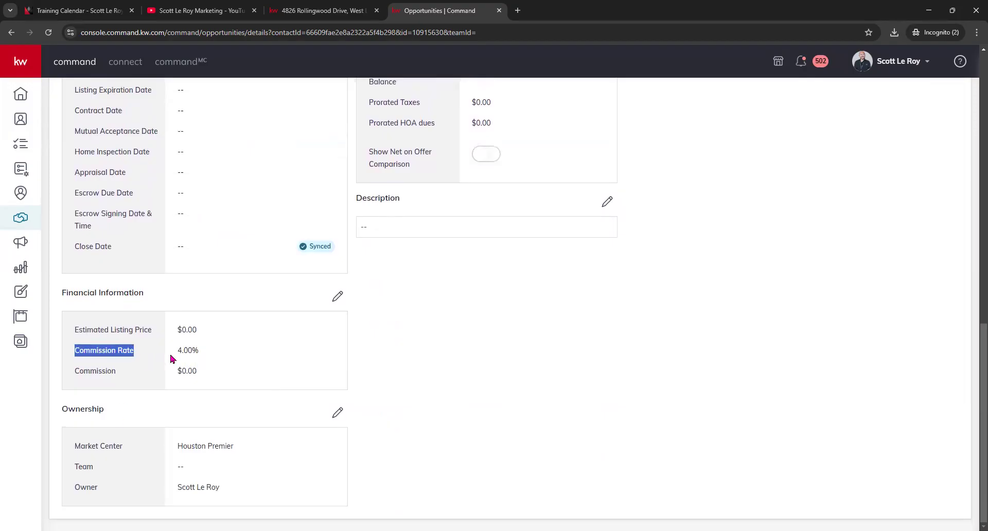
{"action": "left_click_drag", "start_coordinate": [64, 409], "coordinate": [137, 415]}
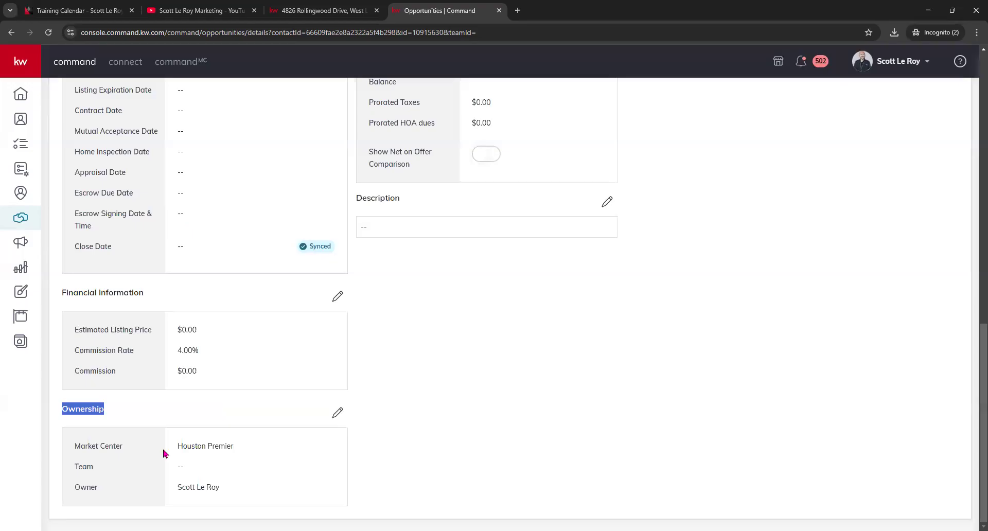
{"action": "left_click", "coordinate": [342, 414]}
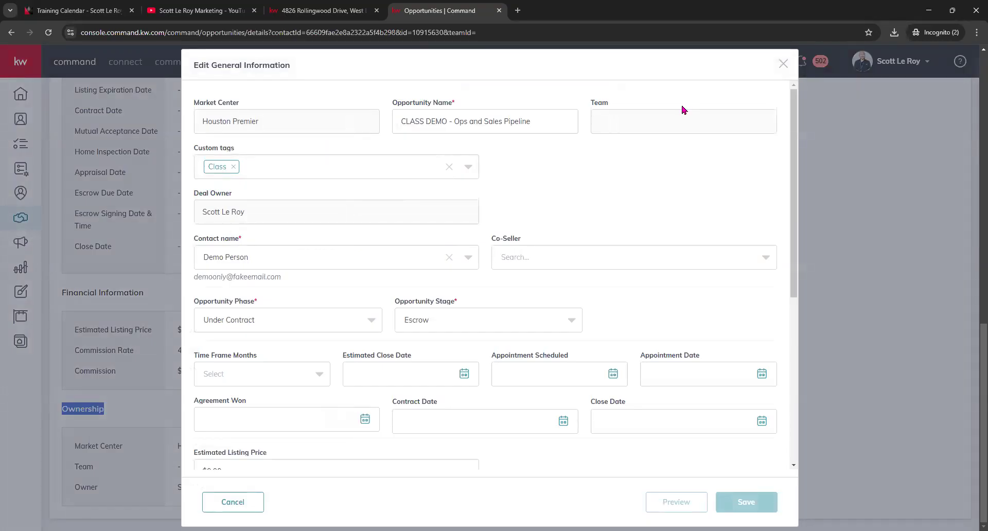
{"action": "left_click", "coordinate": [819, 112]}
- Return to the page top and show the Marketing tab's three Under Contract social post designs
{"action": "scroll", "coordinate": [319, 247], "scroll_direction": "up", "scroll_amount": 3}
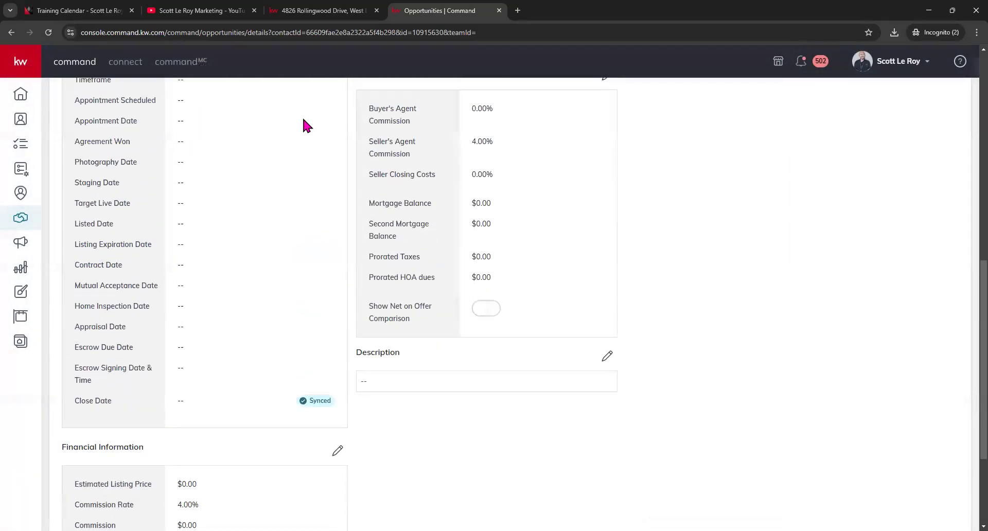
{"action": "scroll", "coordinate": [453, 247], "scroll_direction": "up", "scroll_amount": 3}
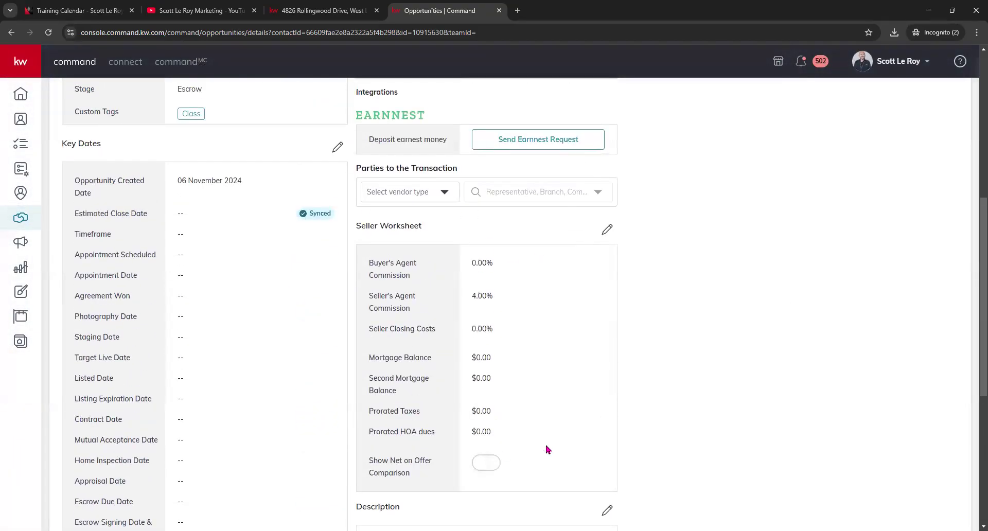
{"action": "scroll", "coordinate": [463, 309], "scroll_direction": "up", "scroll_amount": 3}
{"action": "scroll", "coordinate": [366, 280], "scroll_direction": "up", "scroll_amount": 3}
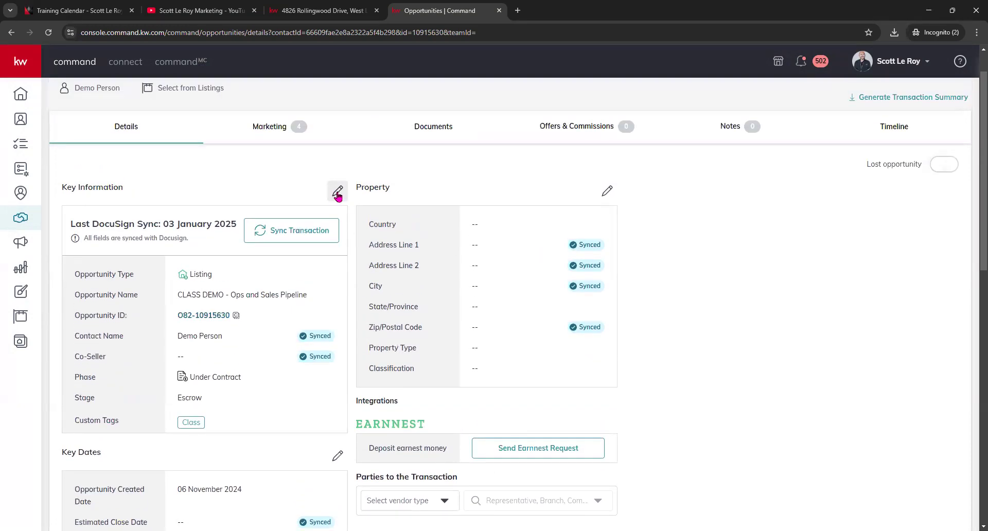
{"action": "scroll", "coordinate": [337, 195], "scroll_direction": "down", "scroll_amount": 12}
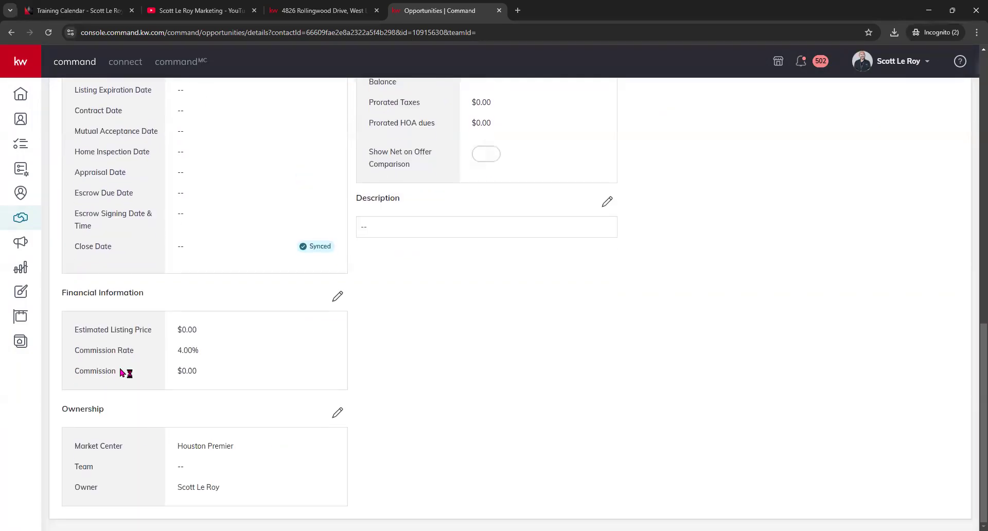
{"action": "scroll", "coordinate": [331, 424], "scroll_direction": "up", "scroll_amount": 9}
{"action": "scroll", "coordinate": [328, 409], "scroll_direction": "up", "scroll_amount": 4}
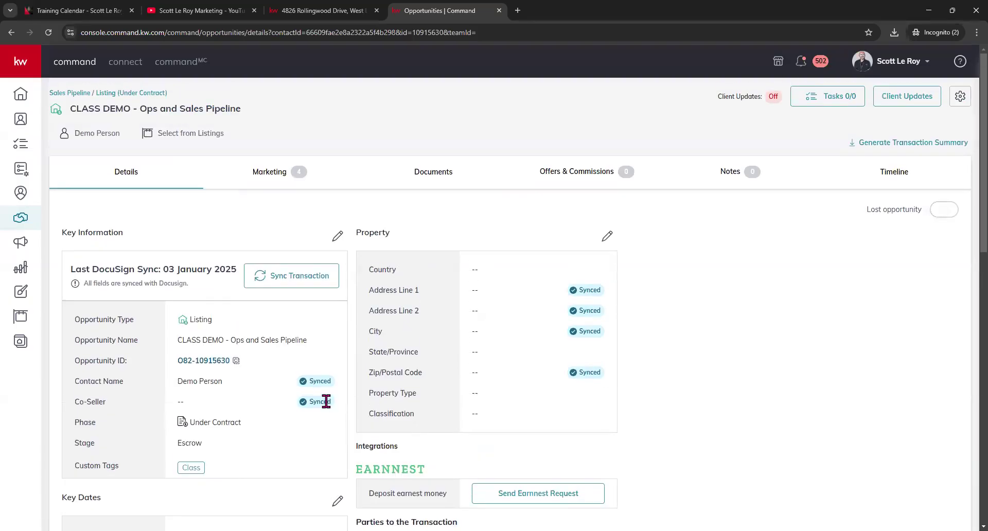
{"action": "left_click", "coordinate": [269, 175]}
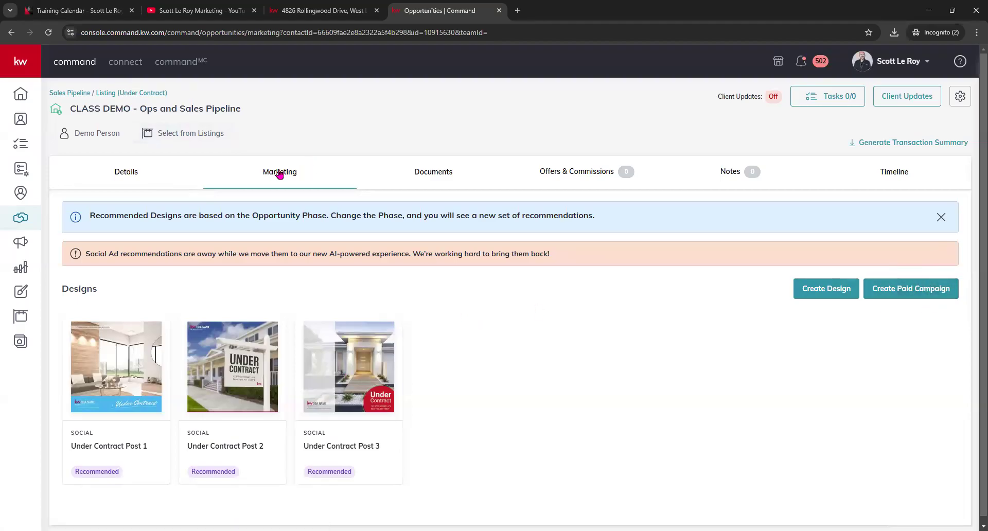
- Show the Documents tab with the Residential-Listing checklist at 2 of 41 uploaded
{"action": "left_click", "coordinate": [434, 172]}
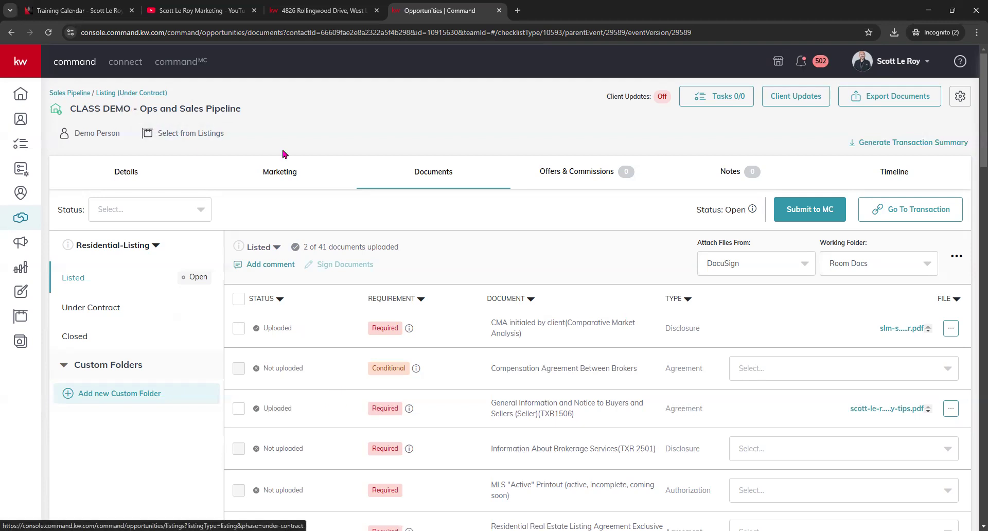
- From the Under Contract board, open the Documents tab of Desktop Contact - Listing
{"action": "left_click", "coordinate": [104, 93]}
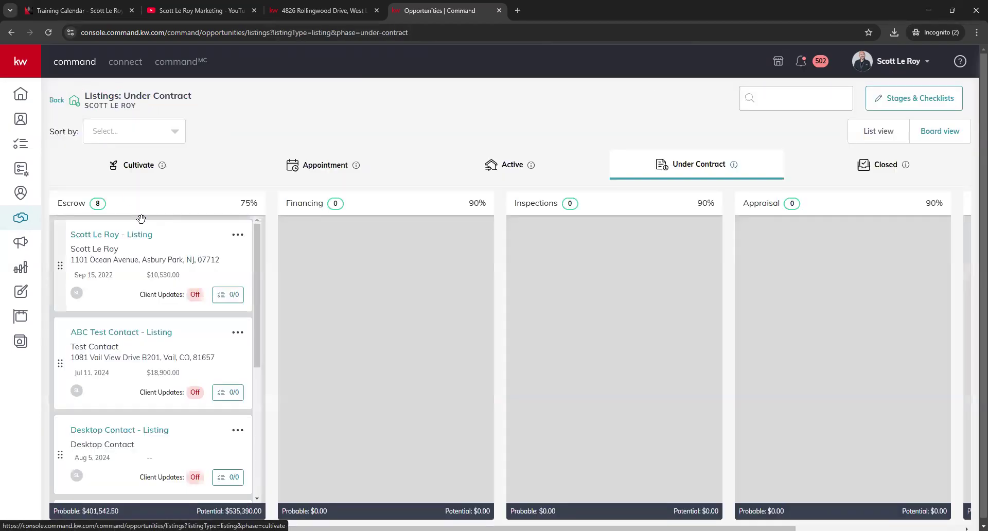
{"action": "scroll", "coordinate": [134, 355], "scroll_direction": "down", "scroll_amount": 1}
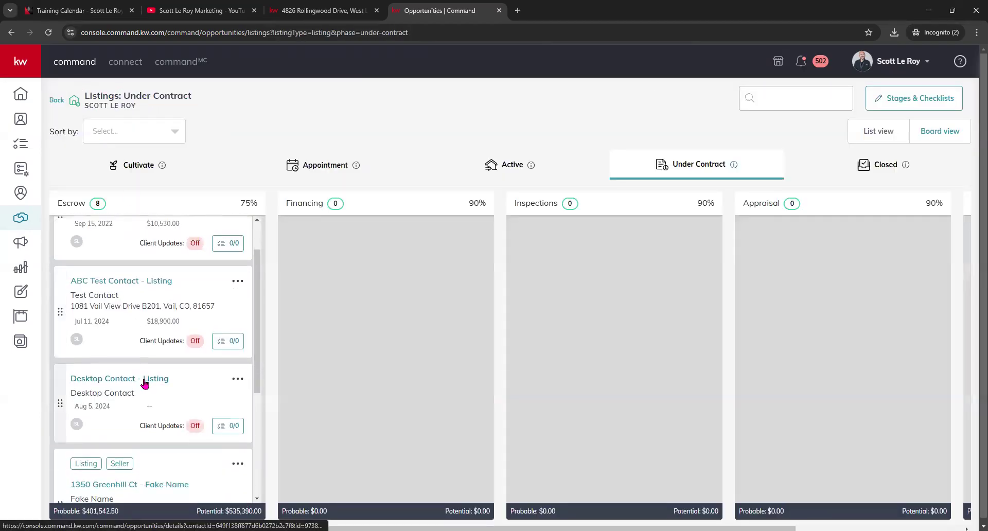
{"action": "left_click", "coordinate": [145, 383]}
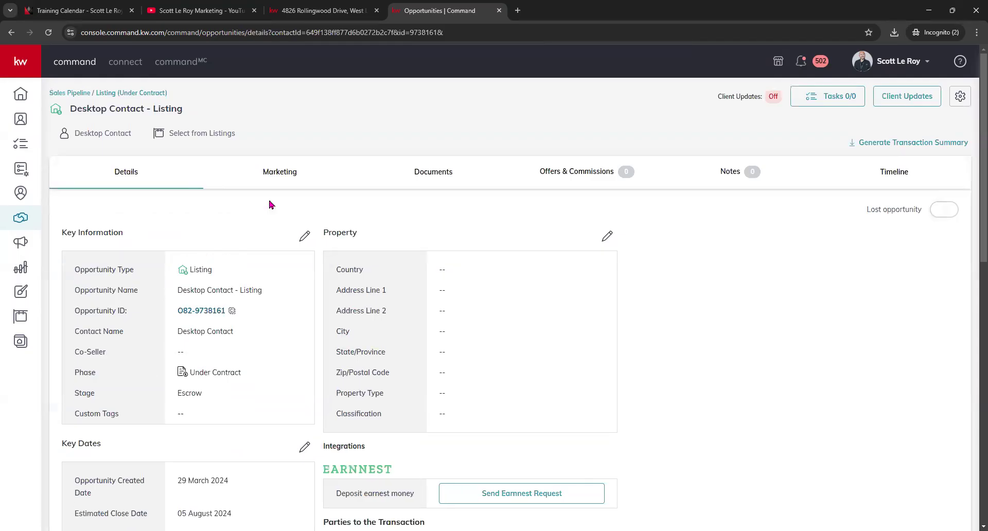
{"action": "left_click", "coordinate": [435, 174]}
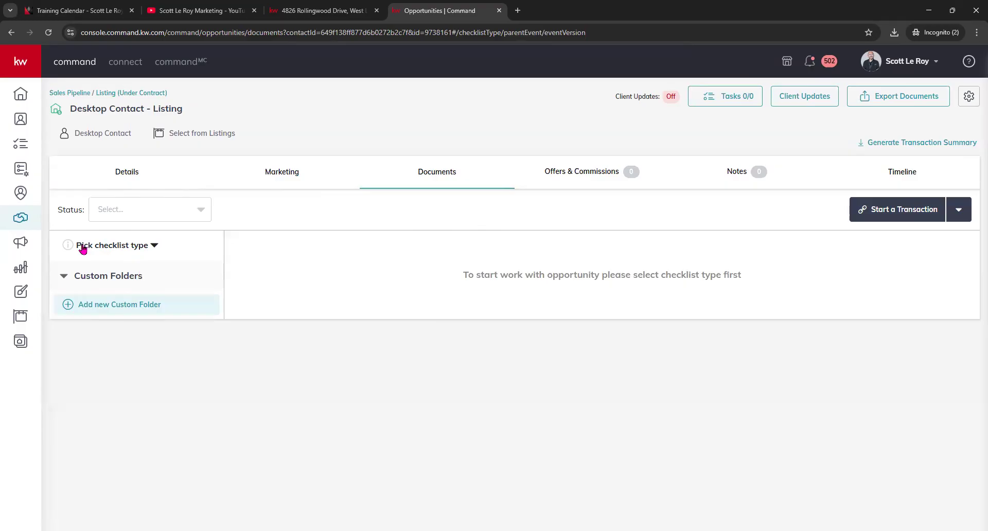
- Pick the Residential-Listing checklist type for Desktop Contact - Listing
{"action": "left_click", "coordinate": [154, 247]}
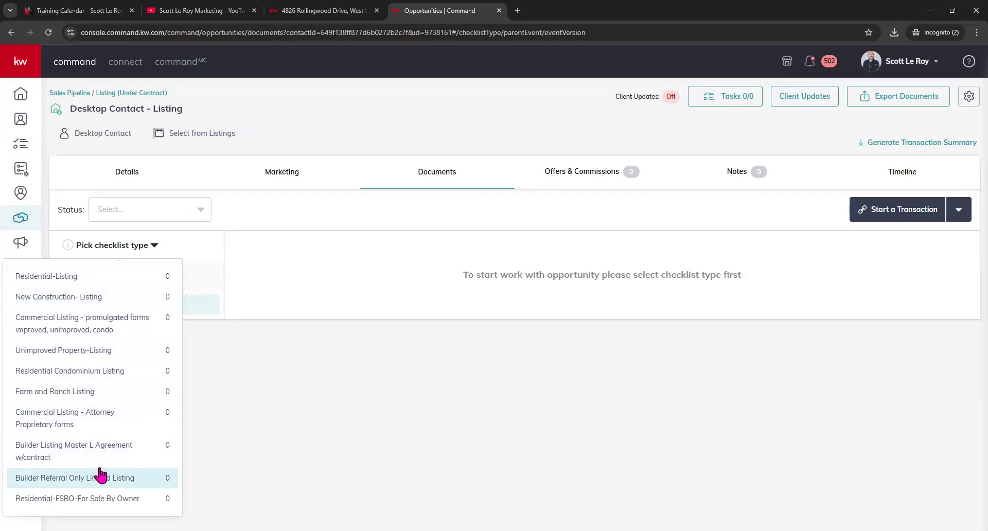
{"action": "left_click", "coordinate": [58, 281]}
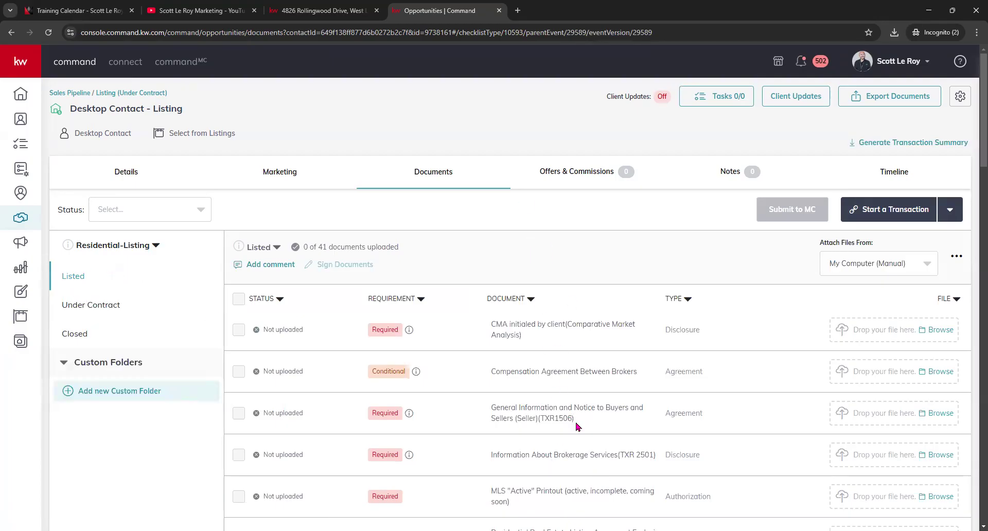
{"action": "scroll", "coordinate": [577, 426], "scroll_direction": "down", "scroll_amount": 1}
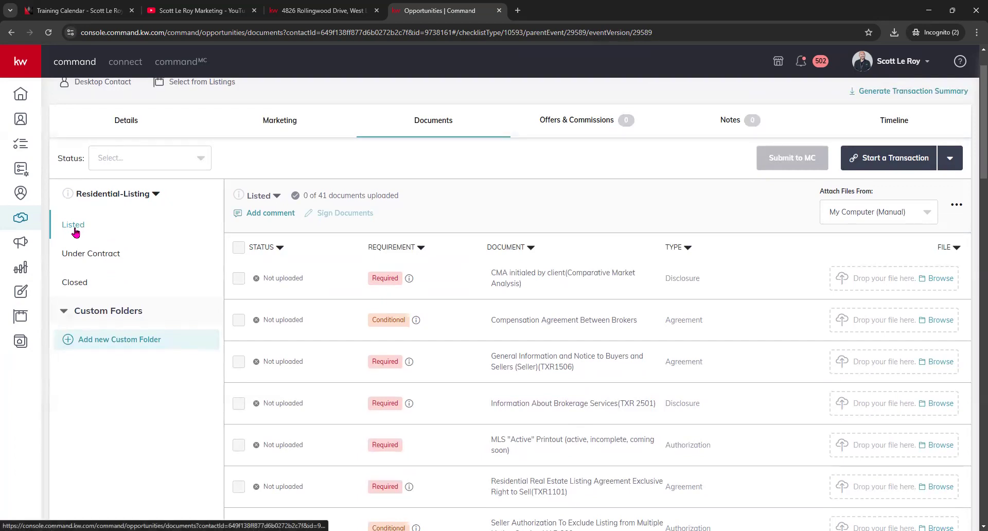
{"action": "left_click", "coordinate": [84, 255]}
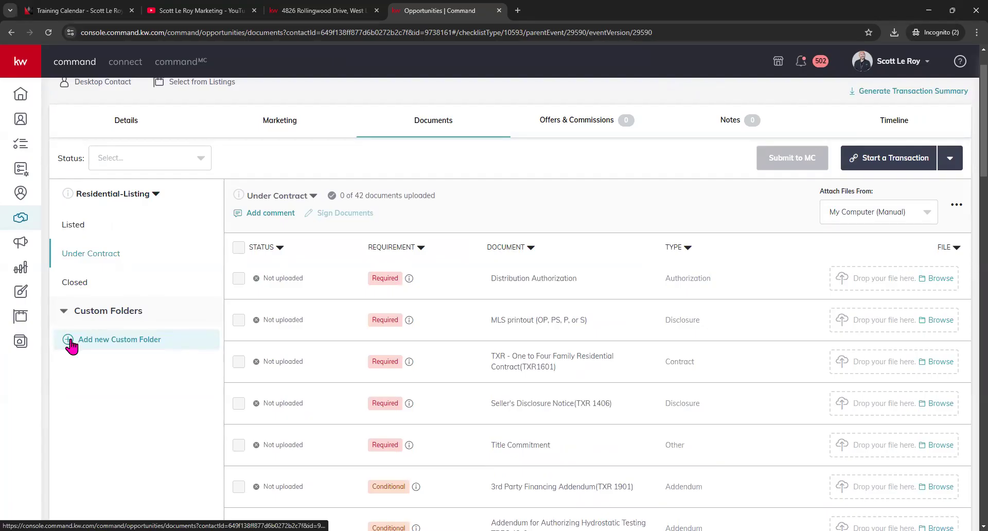
{"action": "left_click", "coordinate": [90, 284]}
{"action": "left_click", "coordinate": [92, 286]}
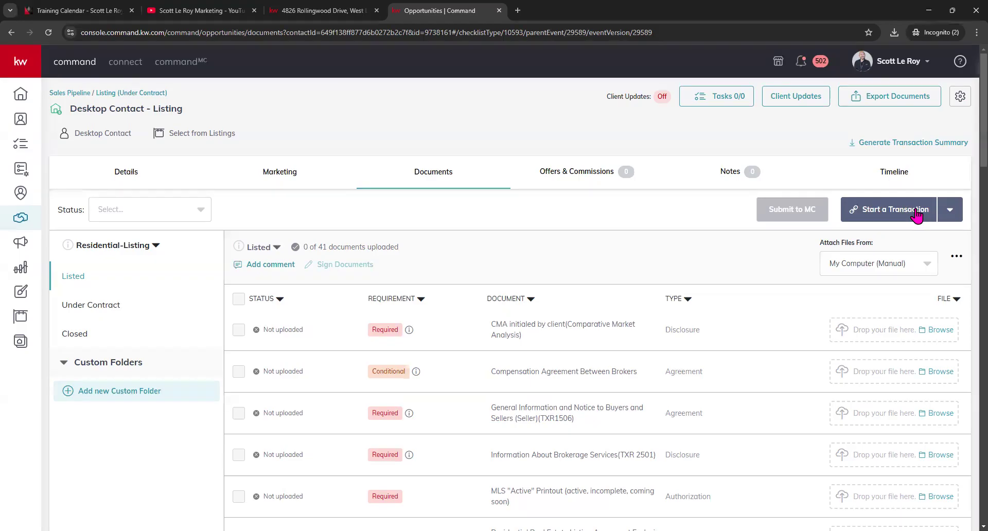
- Start a DocuSign transaction from the Start a Transaction menu, then return to the Command tab
{"action": "left_click", "coordinate": [949, 212]}
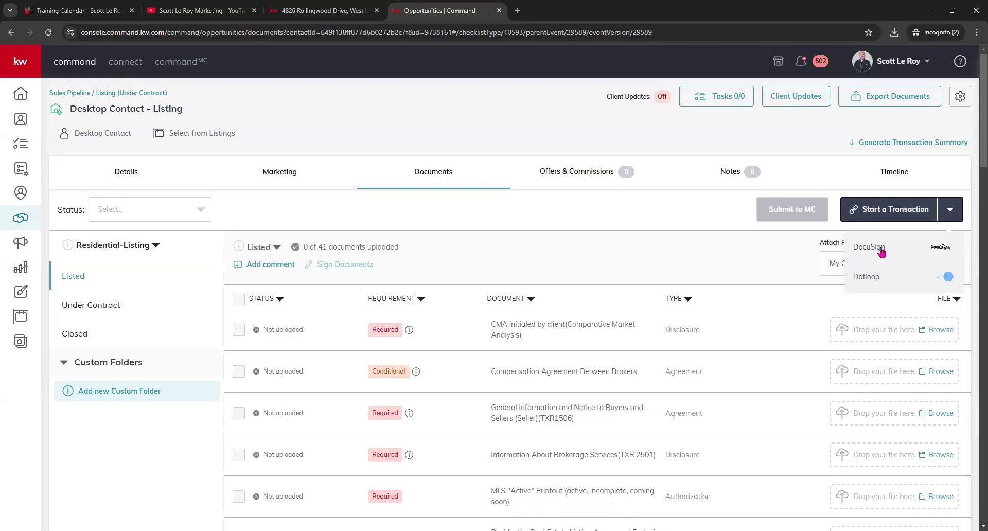
{"action": "left_click", "coordinate": [882, 250]}
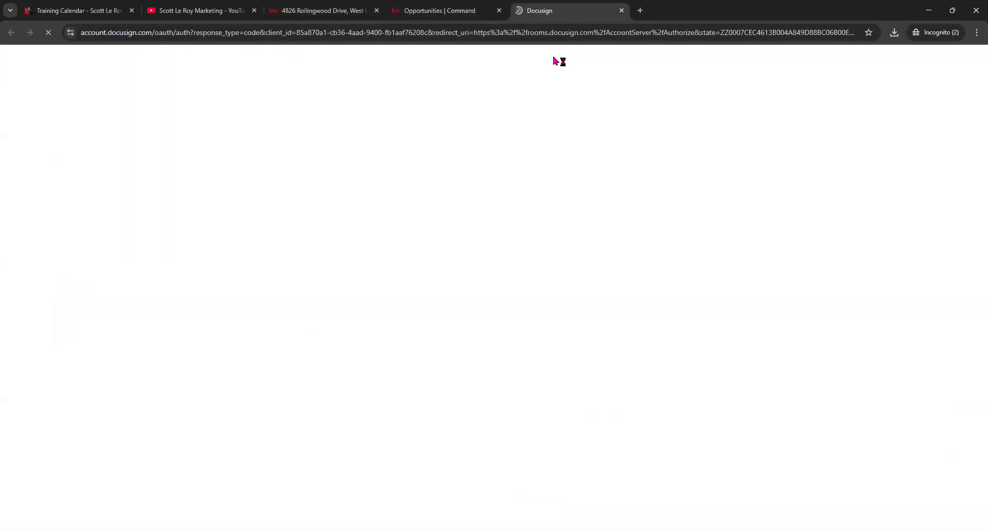
{"action": "left_click", "coordinate": [471, 10]}
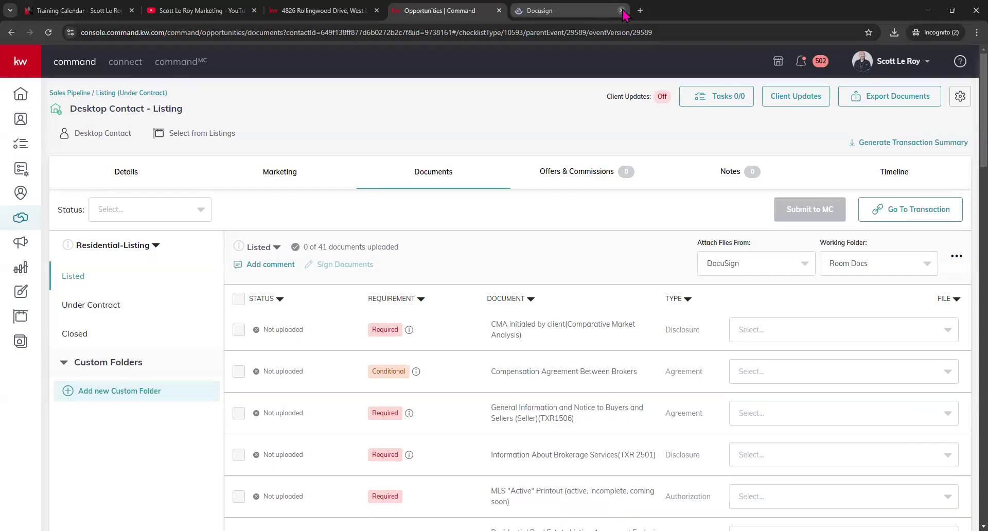
- Close the DocuSign tab, check the CMA document's file choices, and view the Attach Files From options
{"action": "left_click", "coordinate": [622, 10]}
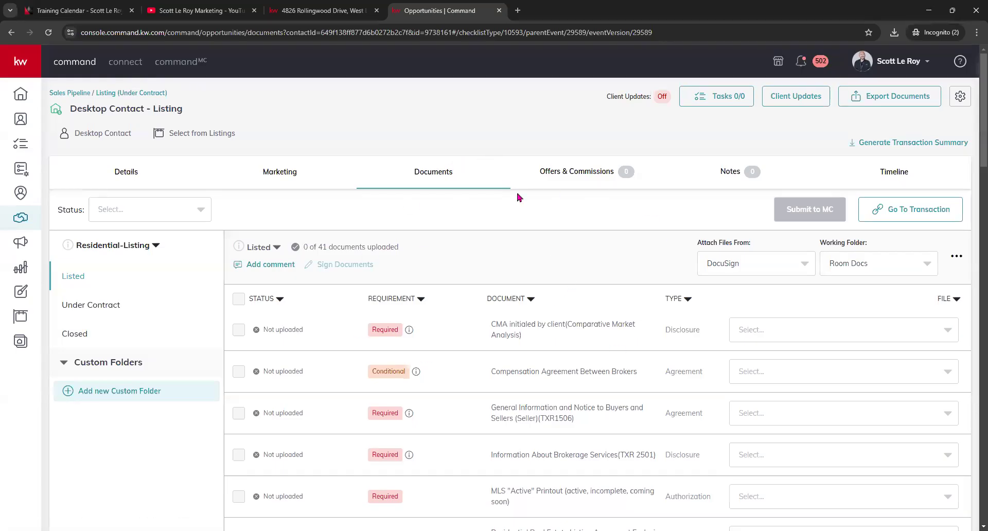
{"action": "scroll", "coordinate": [519, 197], "scroll_direction": "down", "scroll_amount": 1}
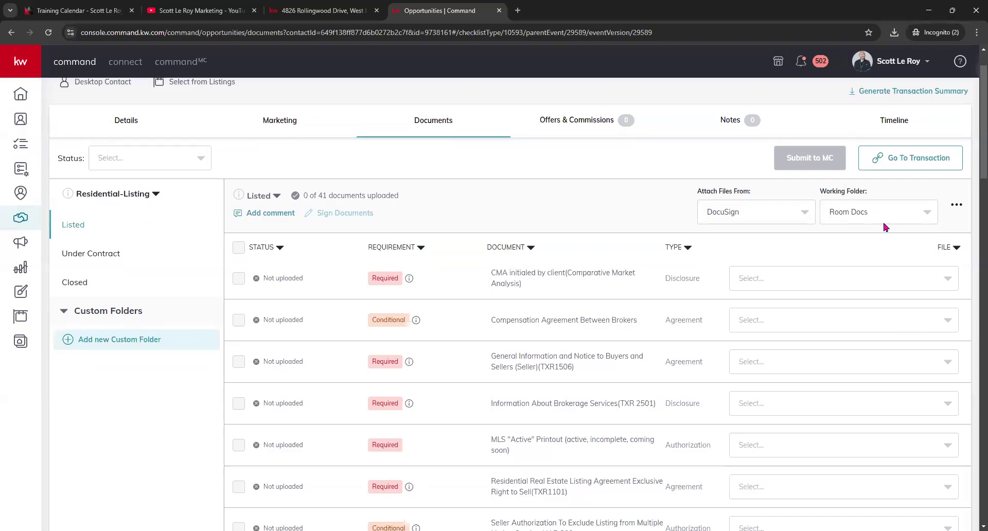
{"action": "left_click", "coordinate": [768, 281]}
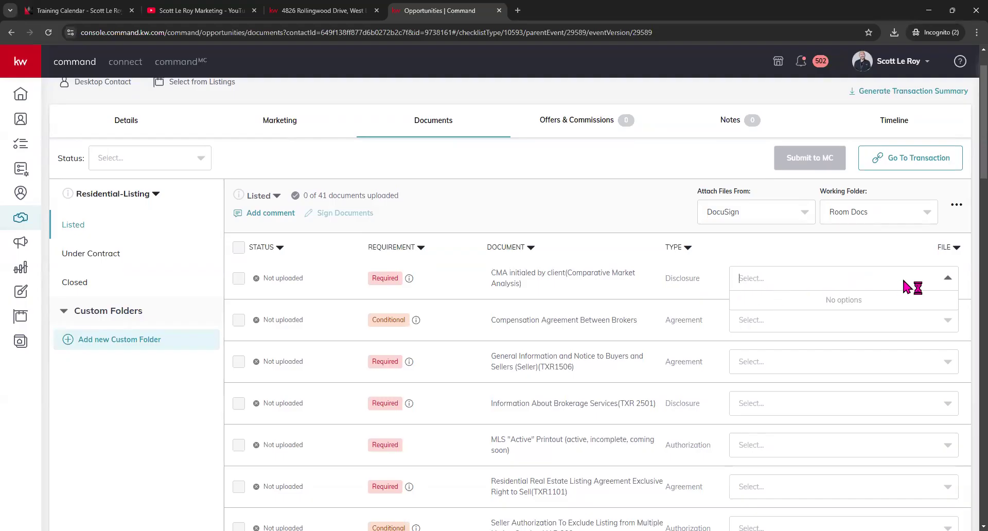
{"action": "left_click", "coordinate": [570, 186]}
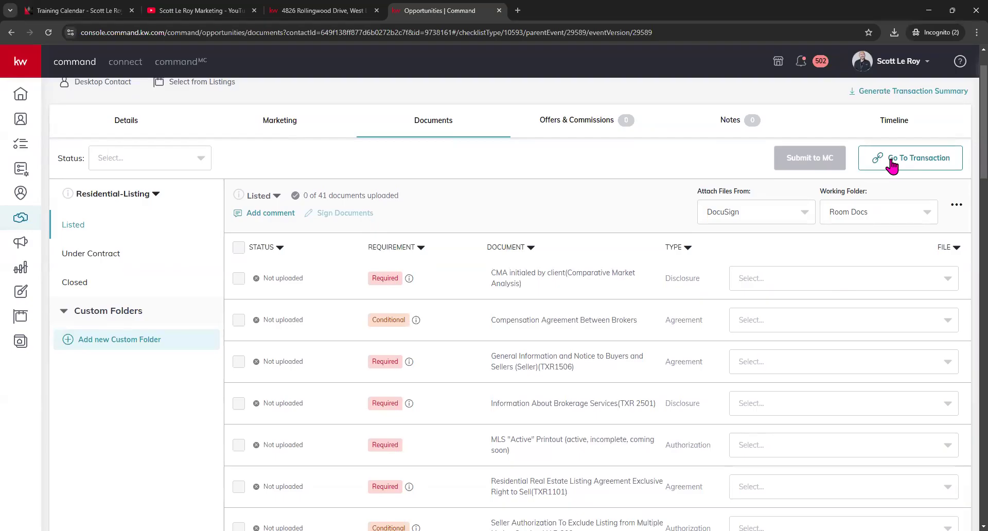
{"action": "left_click", "coordinate": [798, 215]}
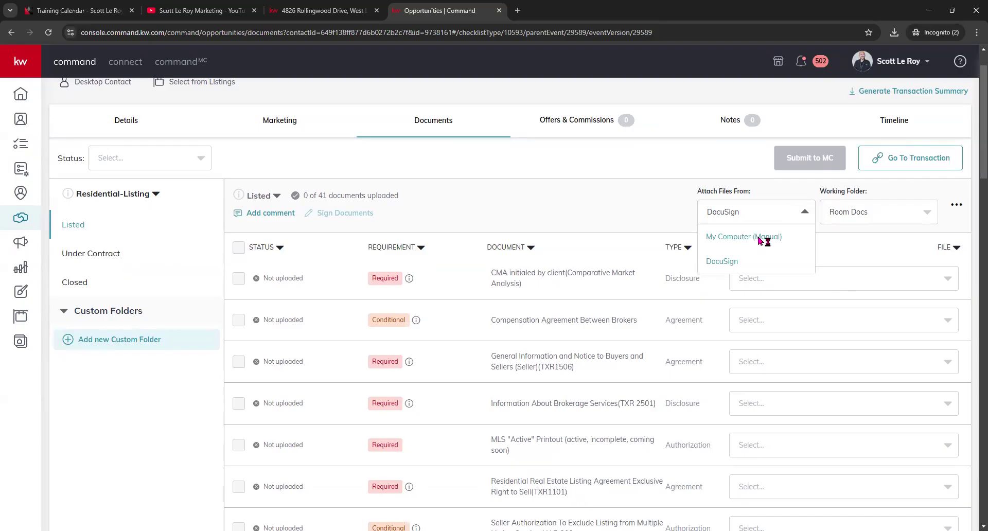
{"action": "left_click", "coordinate": [759, 238]}
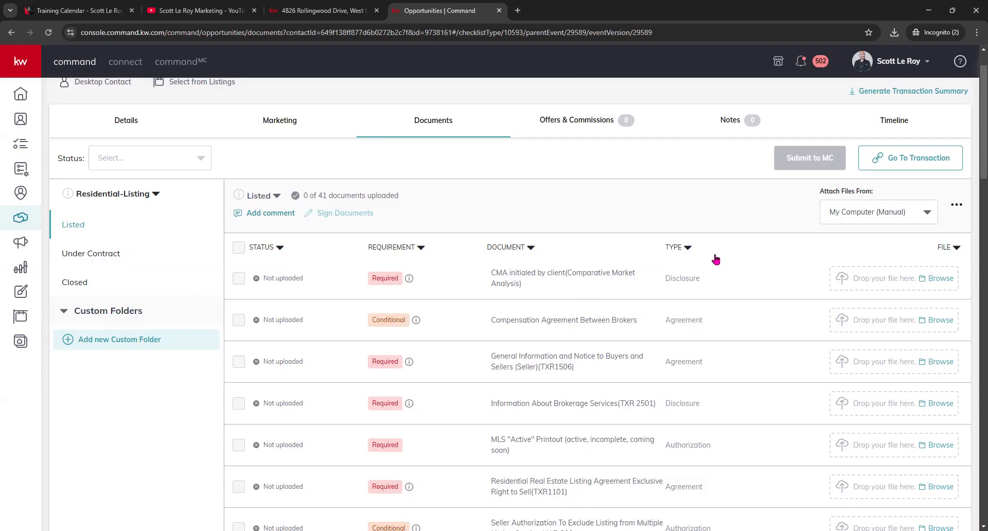
{"action": "left_click", "coordinate": [922, 217]}
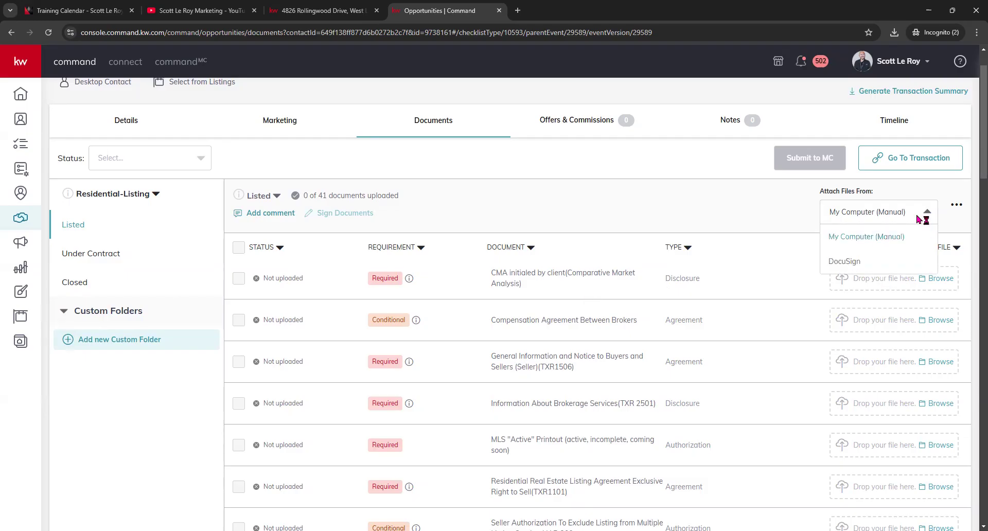
{"action": "left_click", "coordinate": [848, 263]}
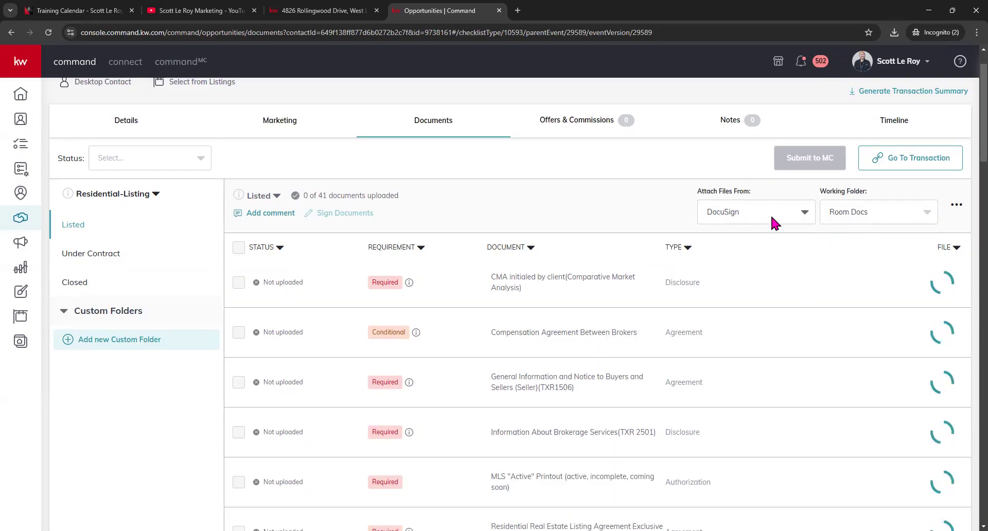
{"action": "left_click", "coordinate": [705, 215]}
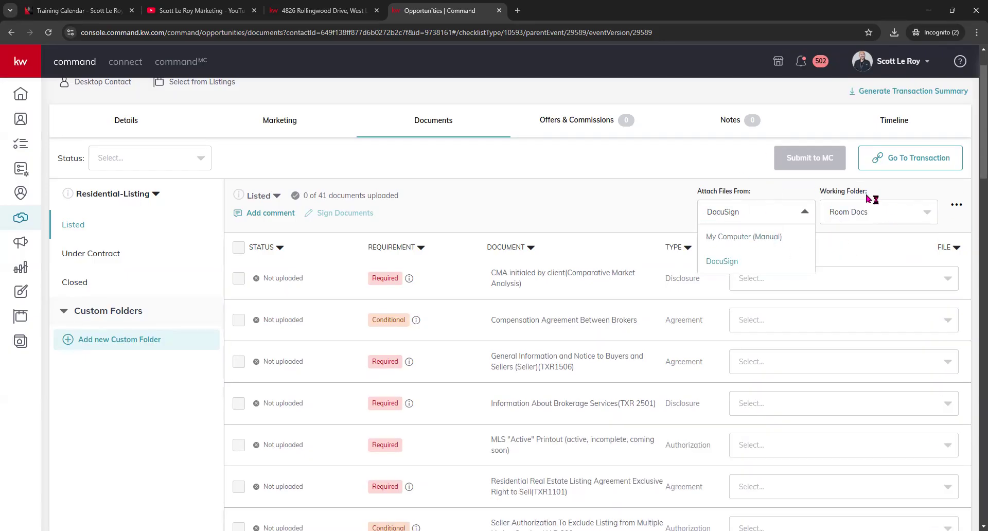
{"action": "left_click", "coordinate": [872, 253]}
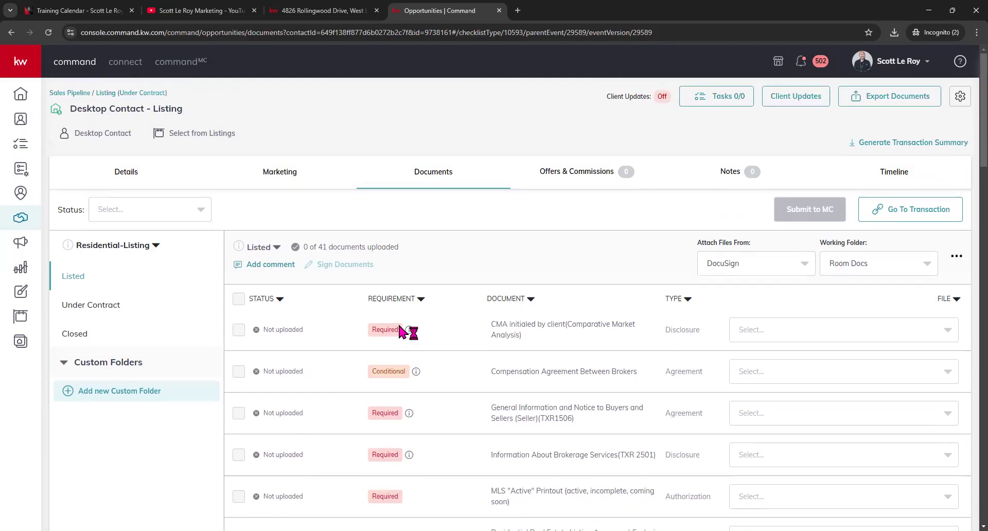
{"action": "scroll", "coordinate": [404, 332], "scroll_direction": "down", "scroll_amount": 1}
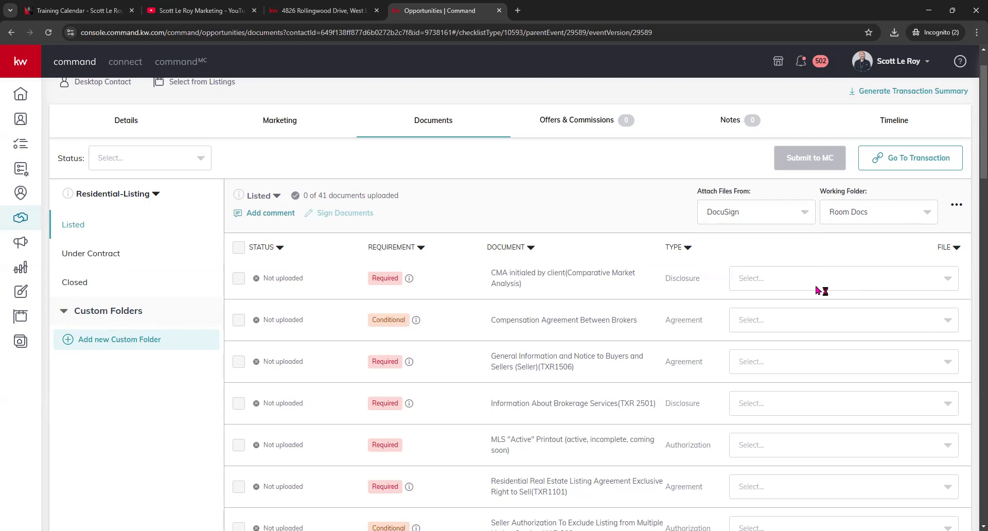
{"action": "scroll", "coordinate": [736, 373], "scroll_direction": "down", "scroll_amount": 6}
{"action": "scroll", "coordinate": [736, 373], "scroll_direction": "up", "scroll_amount": 5}
{"action": "scroll", "coordinate": [770, 322], "scroll_direction": "up", "scroll_amount": 2}
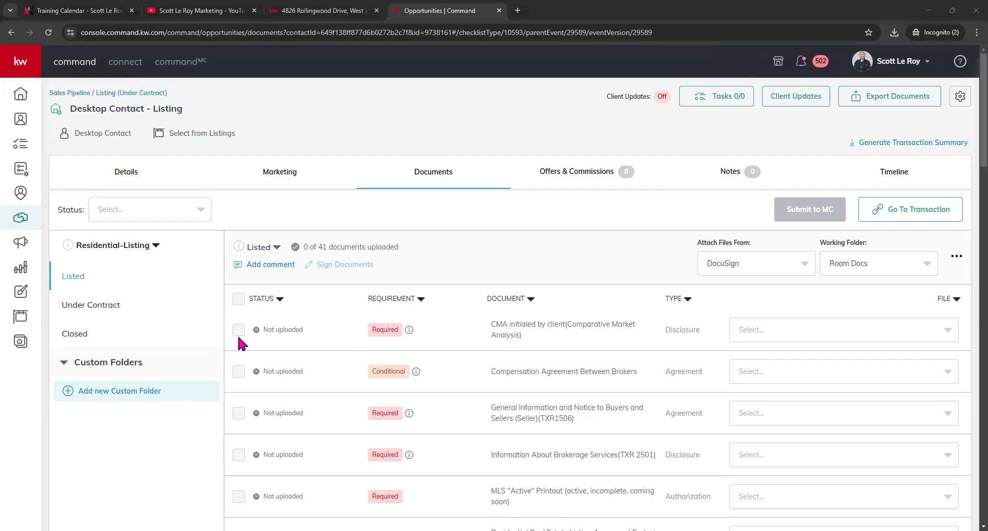
{"action": "scroll", "coordinate": [496, 340], "scroll_direction": "down", "scroll_amount": 2}
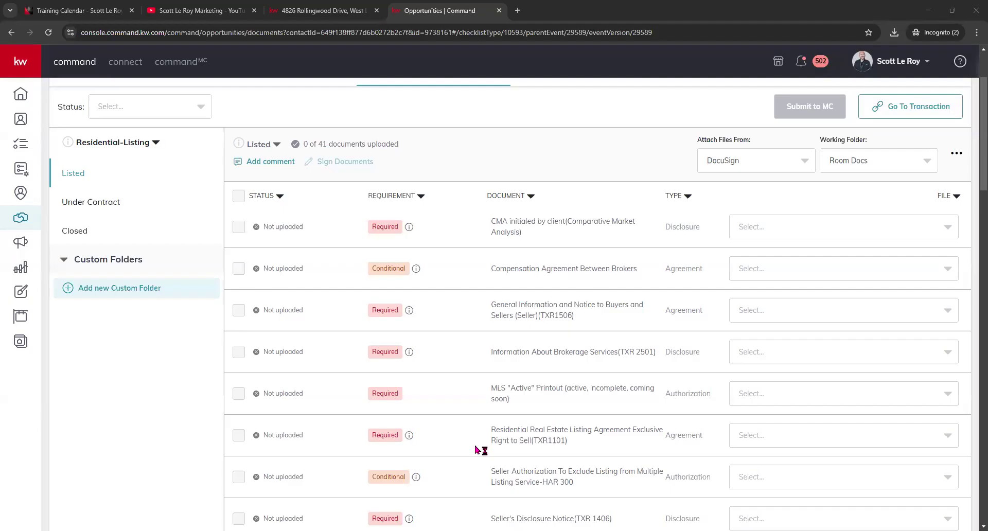
{"action": "scroll", "coordinate": [655, 378], "scroll_direction": "up", "scroll_amount": 2}
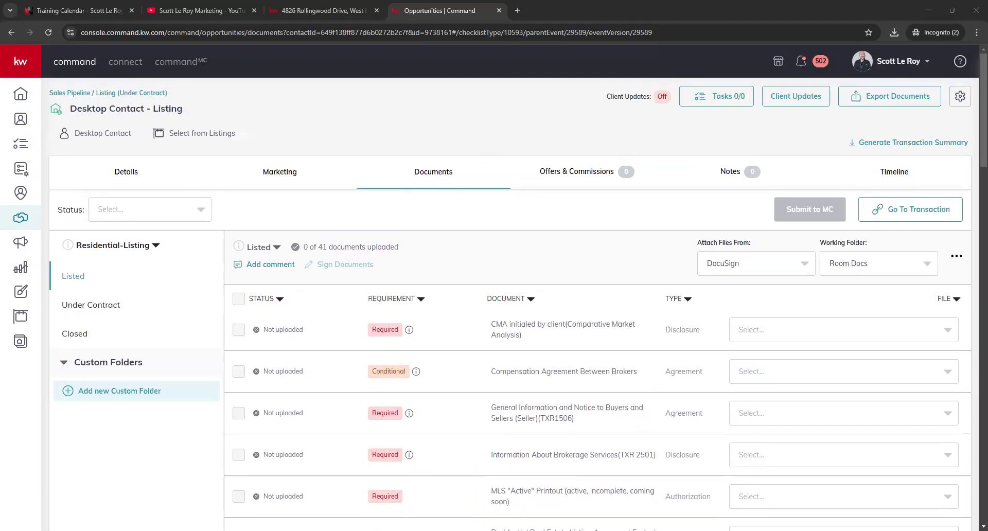
- Start a new offer from the deal's Offers & Commissions section
{"action": "left_click", "coordinate": [585, 178]}
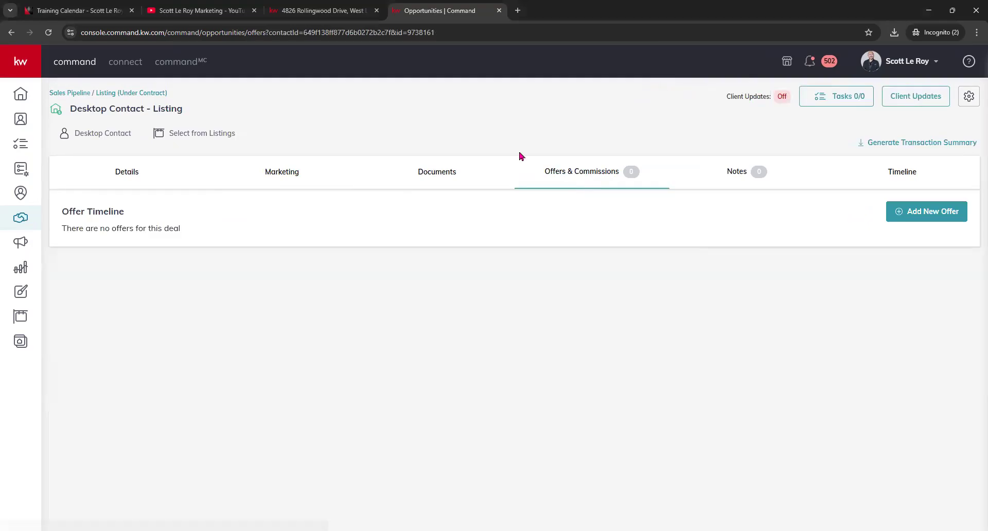
{"action": "left_click", "coordinate": [927, 212]}
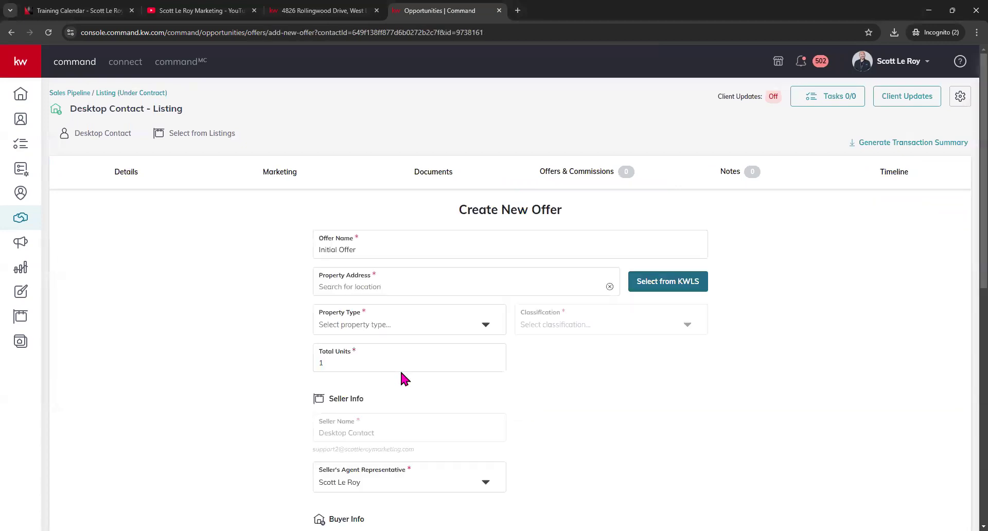
{"action": "left_click", "coordinate": [405, 288]}
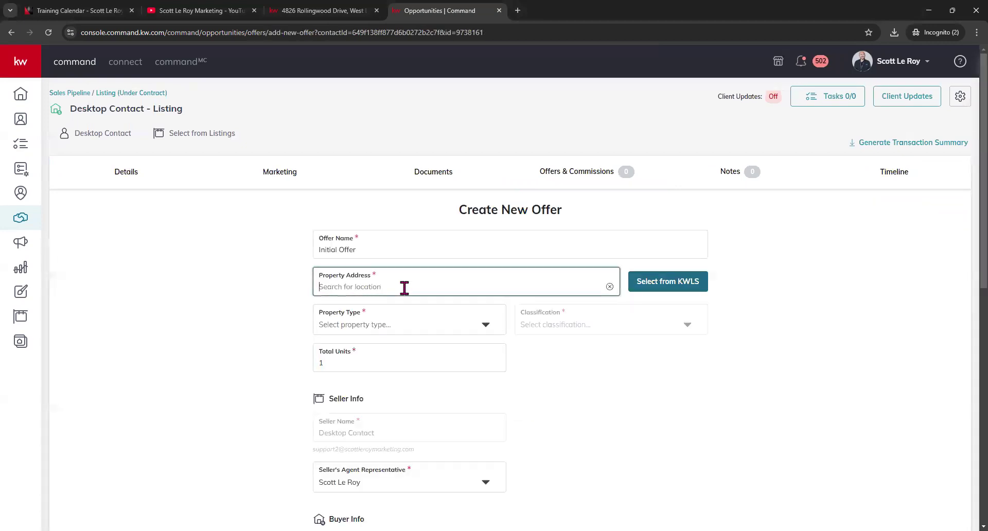
- Copy the property address from the listing web page and open the KWLS property search
{"action": "left_click", "coordinate": [310, 11]}
{"action": "scroll", "coordinate": [396, 401], "scroll_direction": "down", "scroll_amount": 1}
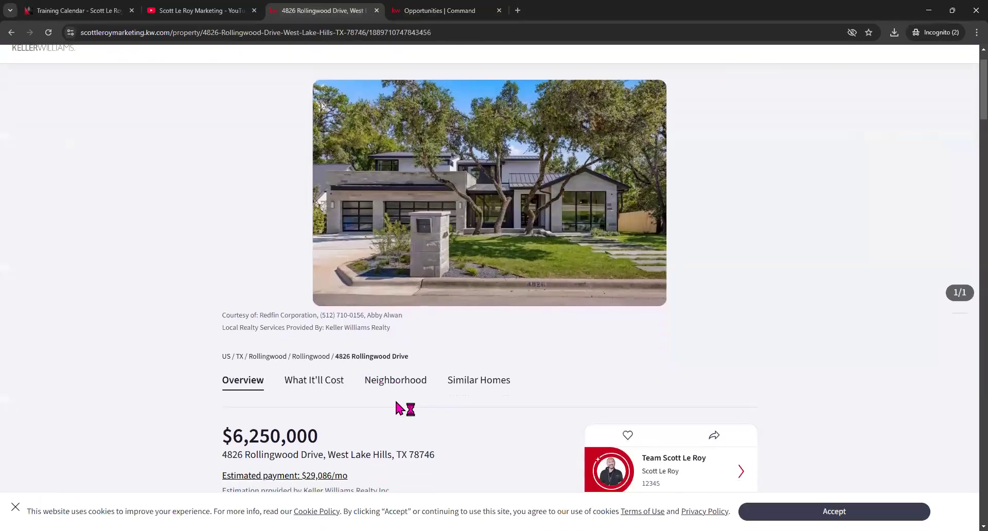
{"action": "left_click_drag", "start_coordinate": [435, 454], "coordinate": [220, 455]}
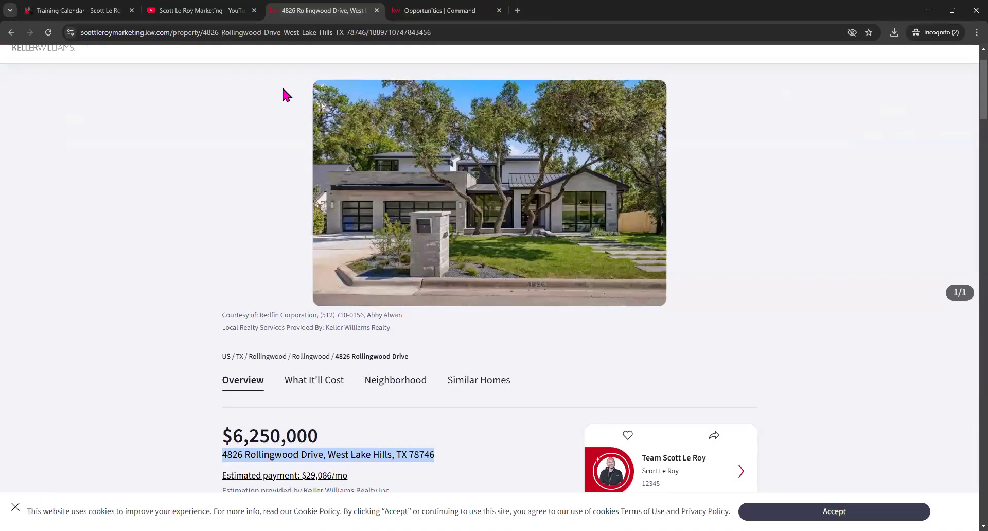
{"action": "left_click", "coordinate": [200, 11]}
{"action": "left_click", "coordinate": [450, 6]}
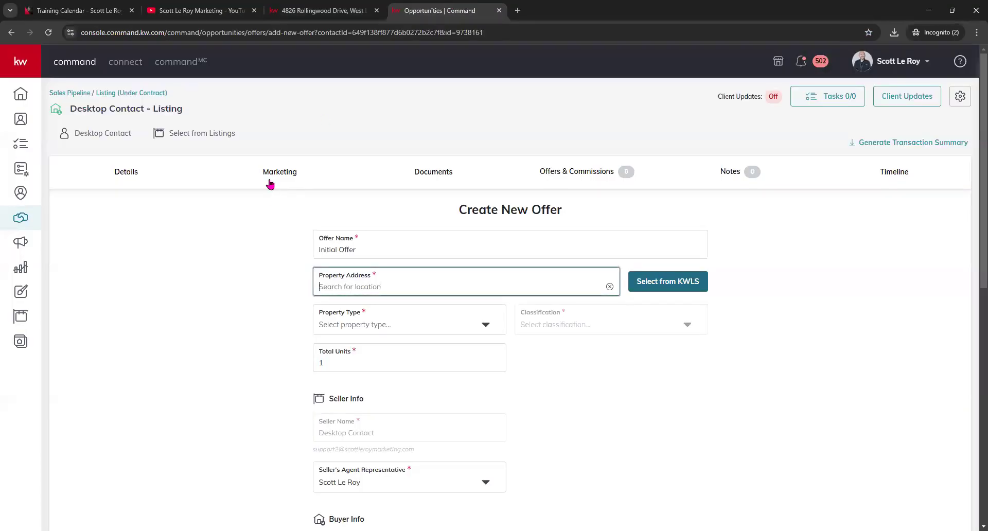
{"action": "left_click", "coordinate": [194, 133]}
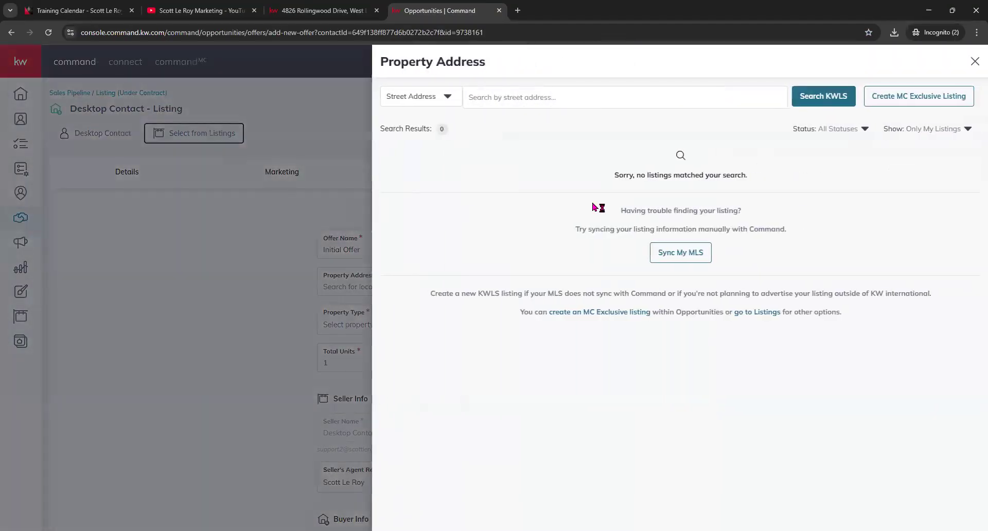
- Set the Property Address search to show All Listings and view the search-type choices
{"action": "left_click", "coordinate": [955, 131]}
{"action": "left_click", "coordinate": [935, 148]}
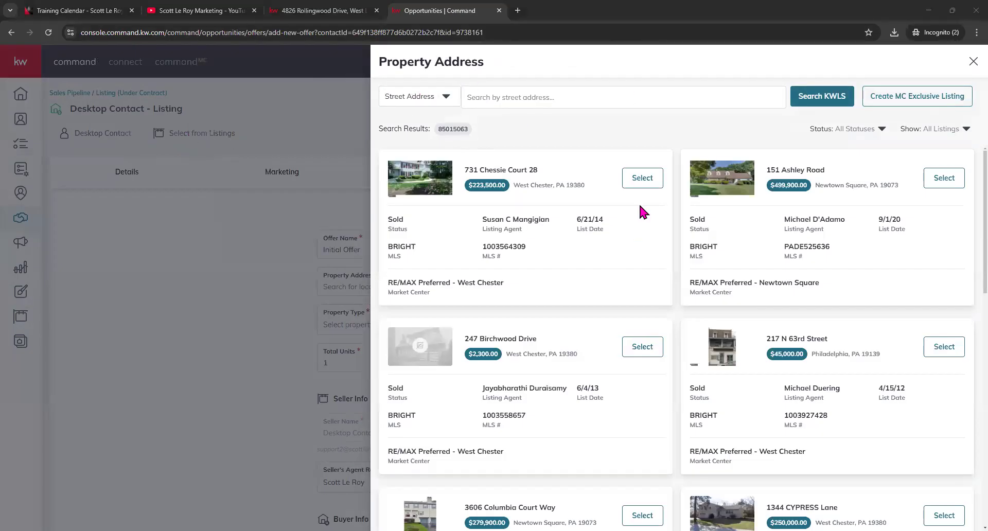
{"action": "left_click", "coordinate": [961, 130]}
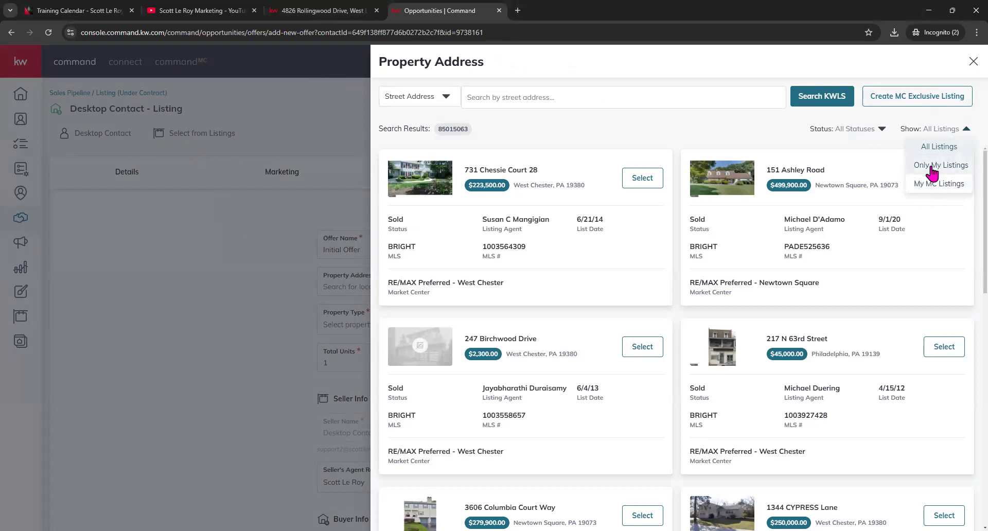
{"action": "left_click", "coordinate": [418, 96]}
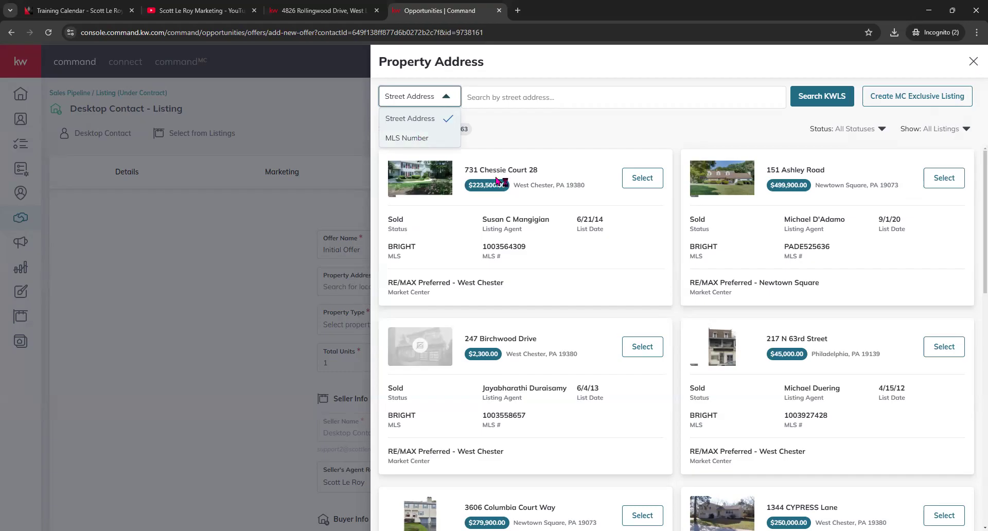
{"action": "left_click", "coordinate": [489, 102]}
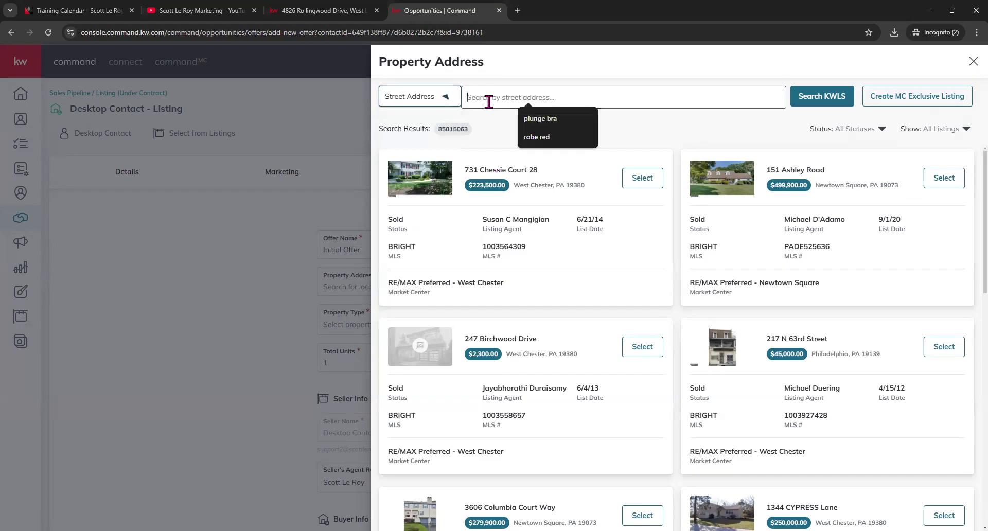
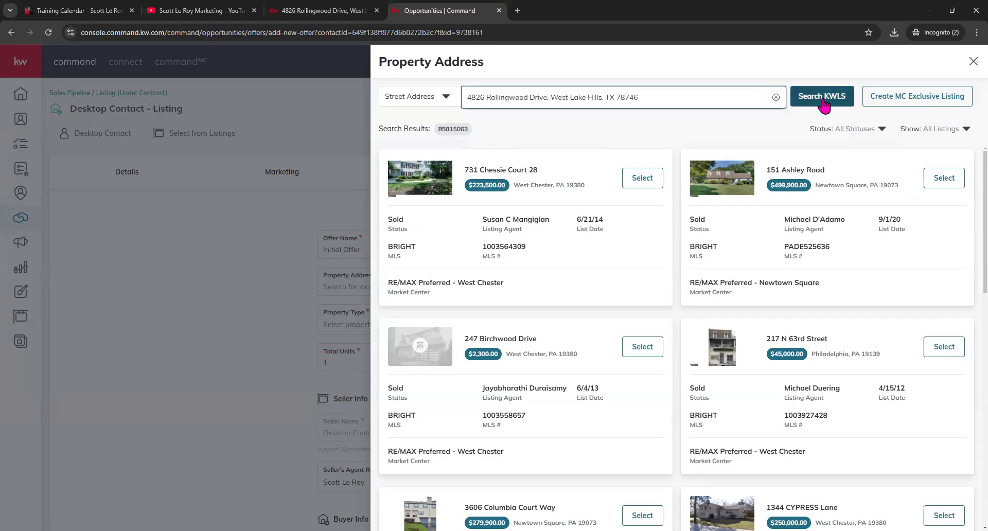
{"action": "left_click", "coordinate": [823, 102]}
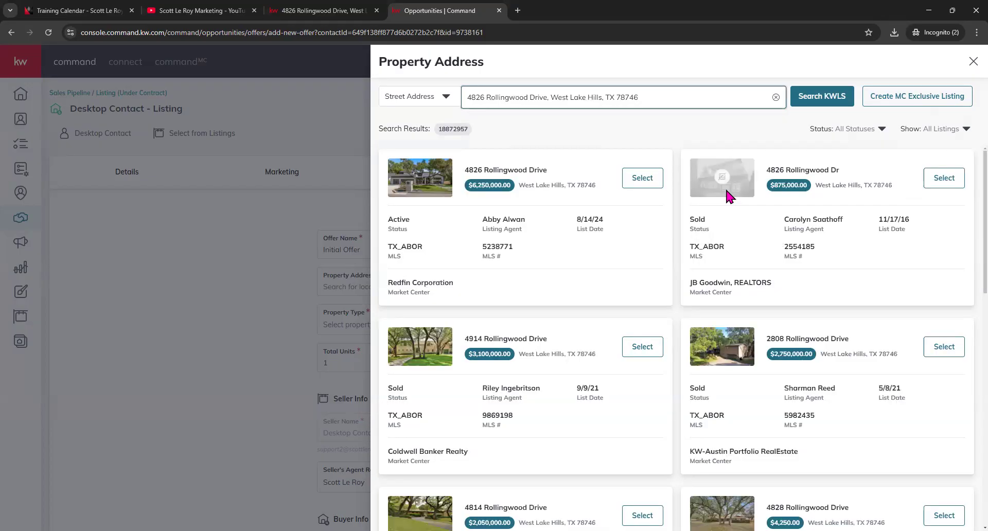
{"action": "left_click", "coordinate": [644, 180]}
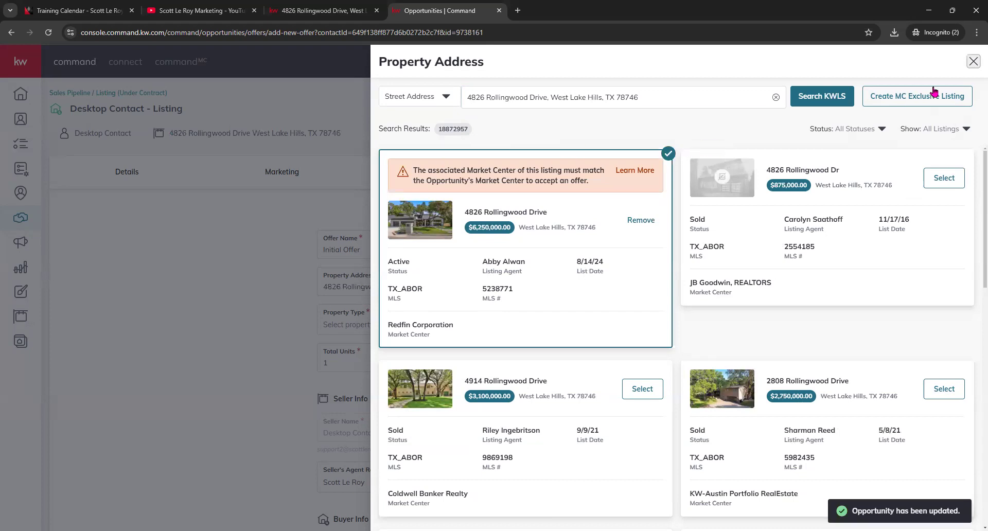
{"action": "left_click", "coordinate": [974, 61]}
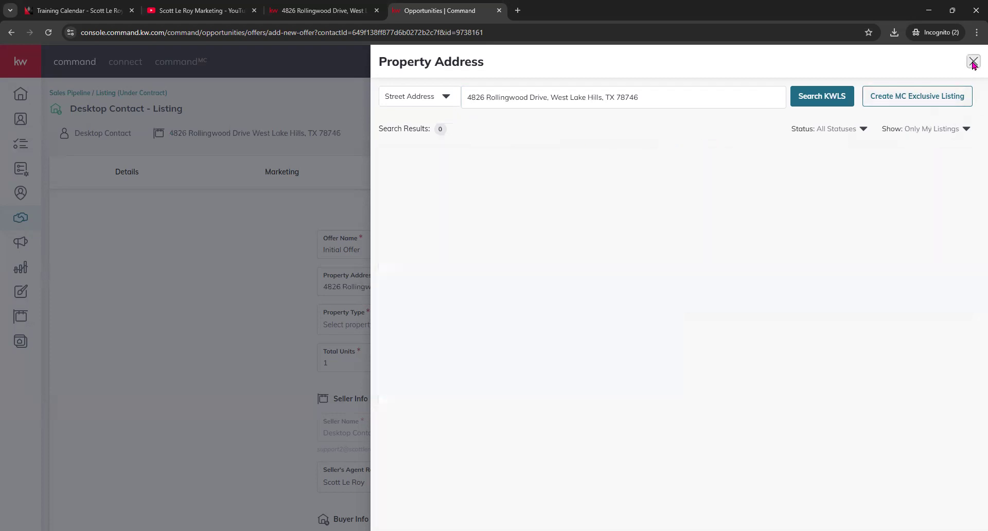
- Switch to the All Opportunities table and open CLASS DEMO - Ops and Sales Pipeline
{"action": "left_click", "coordinate": [110, 93]}
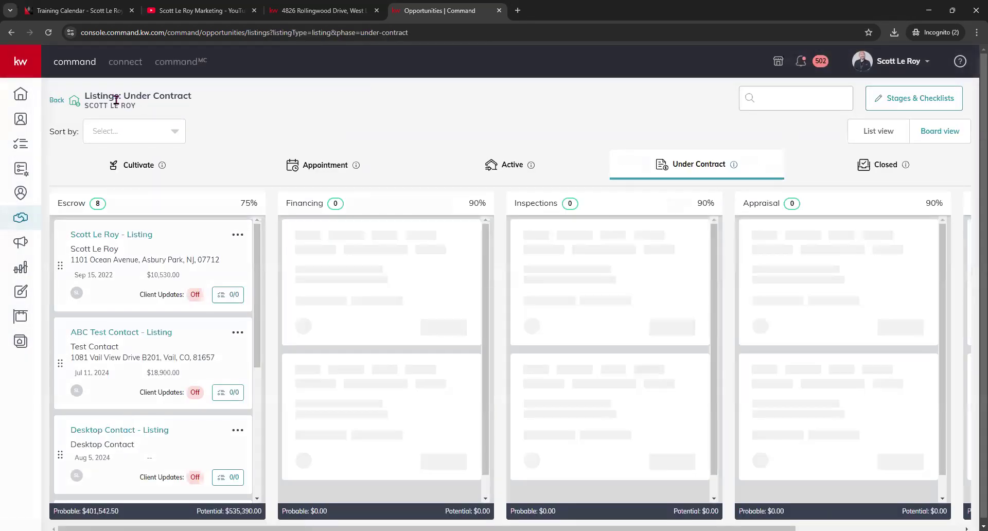
{"action": "scroll", "coordinate": [162, 323], "scroll_direction": "down", "scroll_amount": 1}
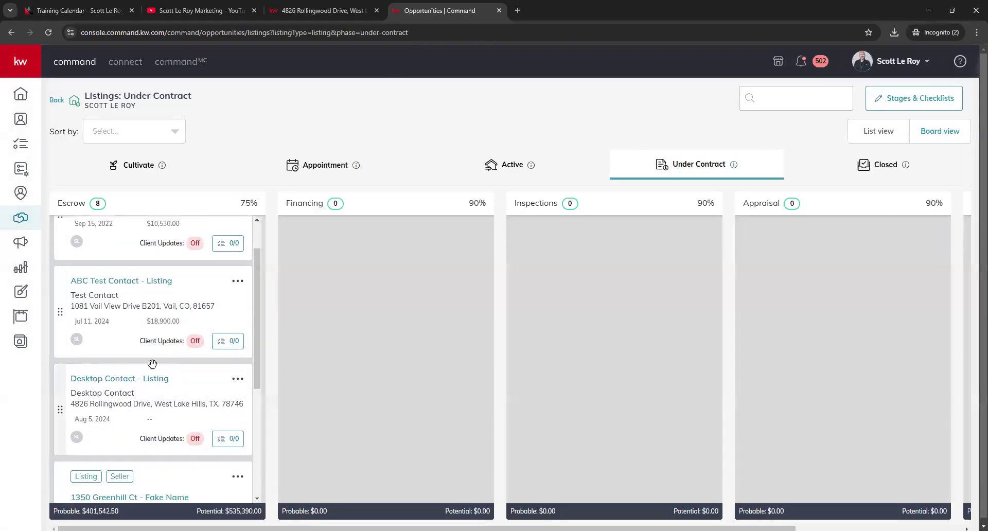
{"action": "scroll", "coordinate": [162, 329], "scroll_direction": "down", "scroll_amount": 1}
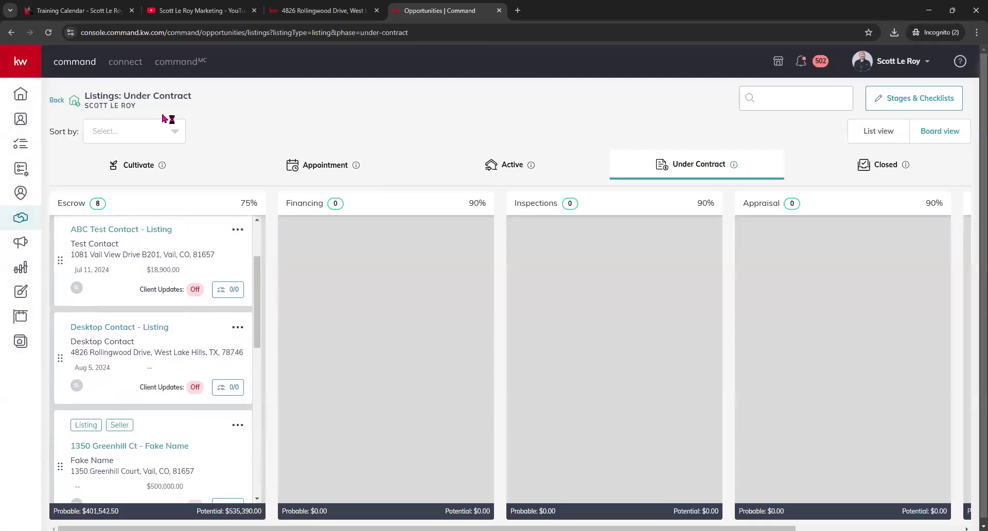
{"action": "left_click", "coordinate": [57, 101]}
{"action": "left_click", "coordinate": [150, 103]}
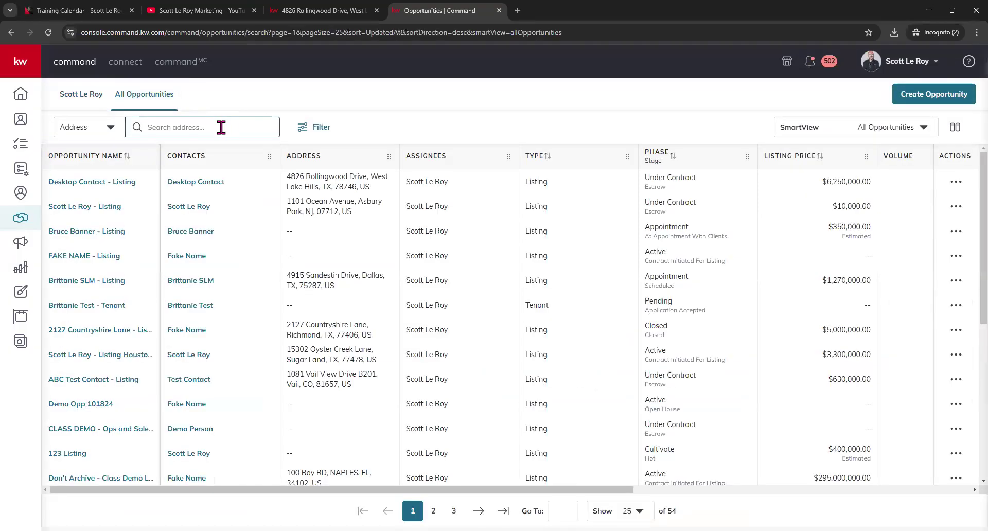
{"action": "left_click", "coordinate": [126, 429]}
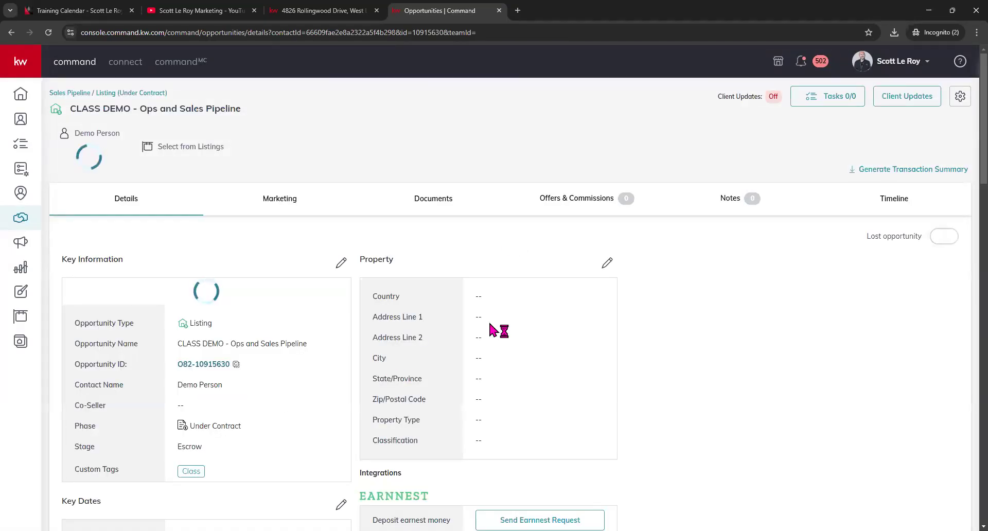
- Glance at the deal's offers and documents, then start a new offer
{"action": "left_click", "coordinate": [600, 180]}
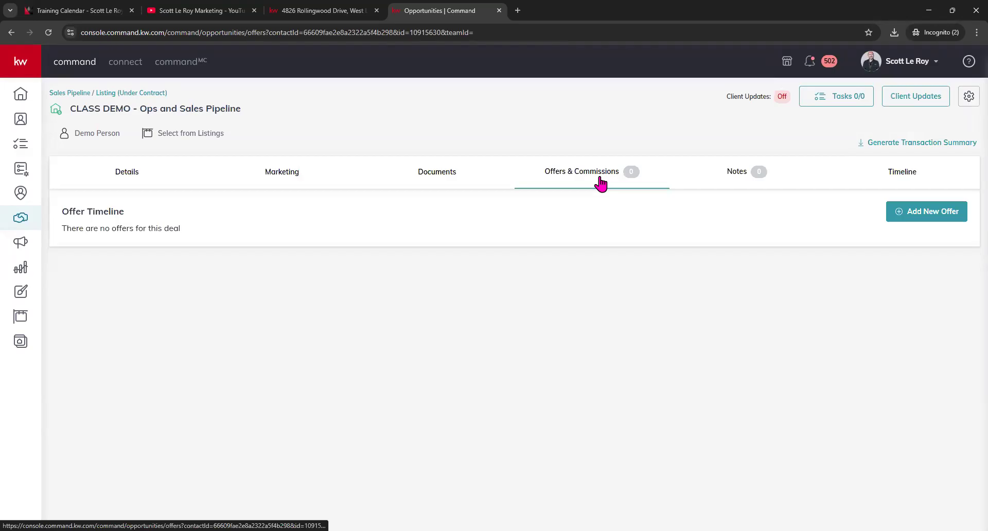
{"action": "left_click", "coordinate": [439, 181]}
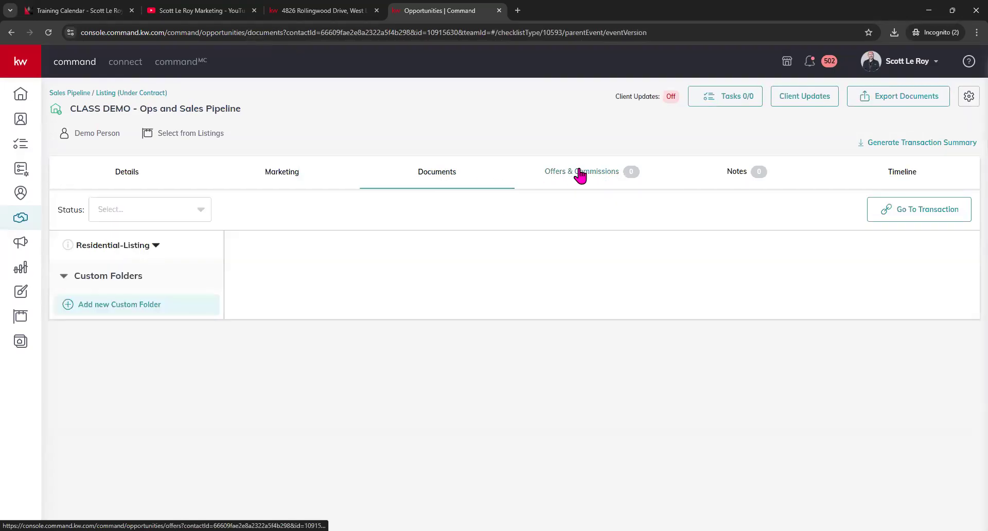
{"action": "left_click", "coordinate": [580, 175]}
{"action": "left_click", "coordinate": [908, 223]}
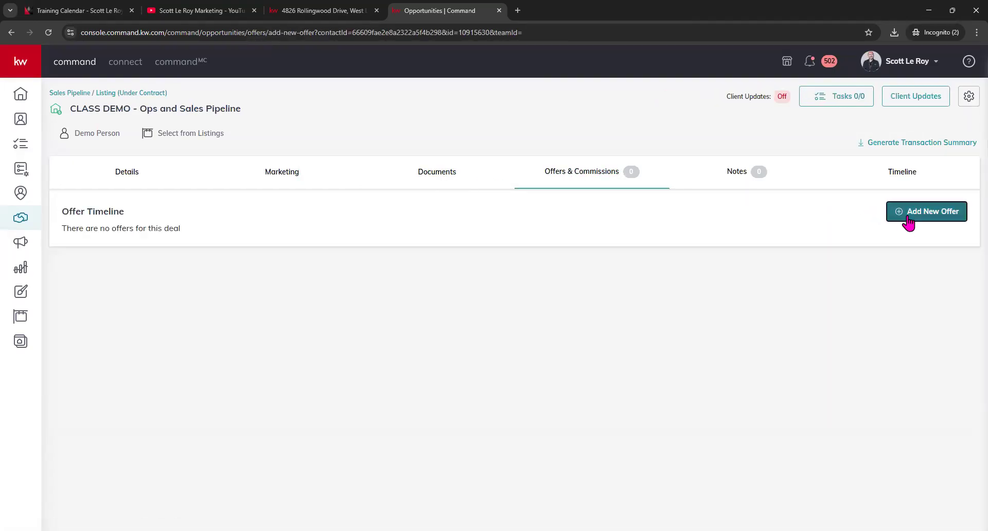
{"action": "scroll", "coordinate": [527, 390], "scroll_direction": "down", "scroll_amount": 9}
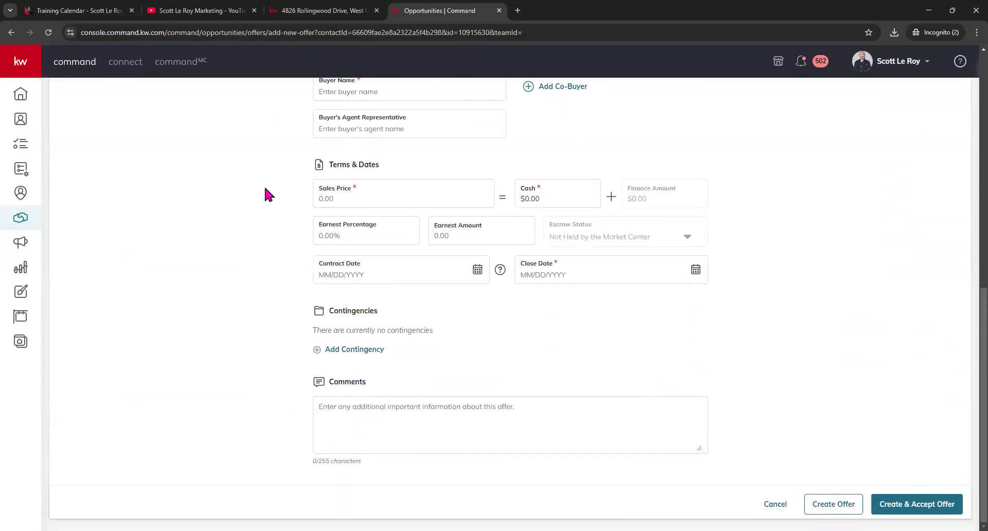
{"action": "scroll", "coordinate": [495, 280], "scroll_direction": "up", "scroll_amount": 10}
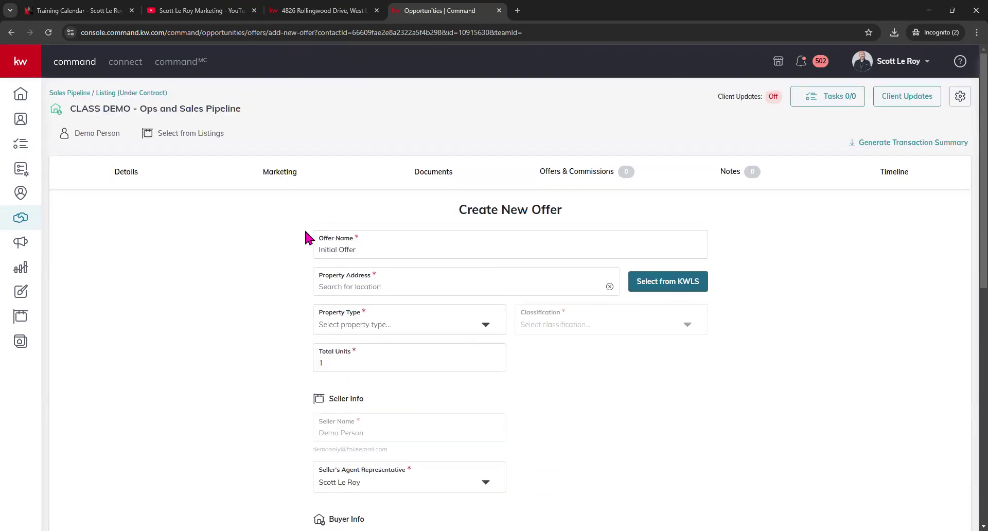
- Review the Property Type choices and remaining offer fields, then cancel the offer
{"action": "left_click", "coordinate": [399, 319]}
{"action": "left_click", "coordinate": [236, 335]}
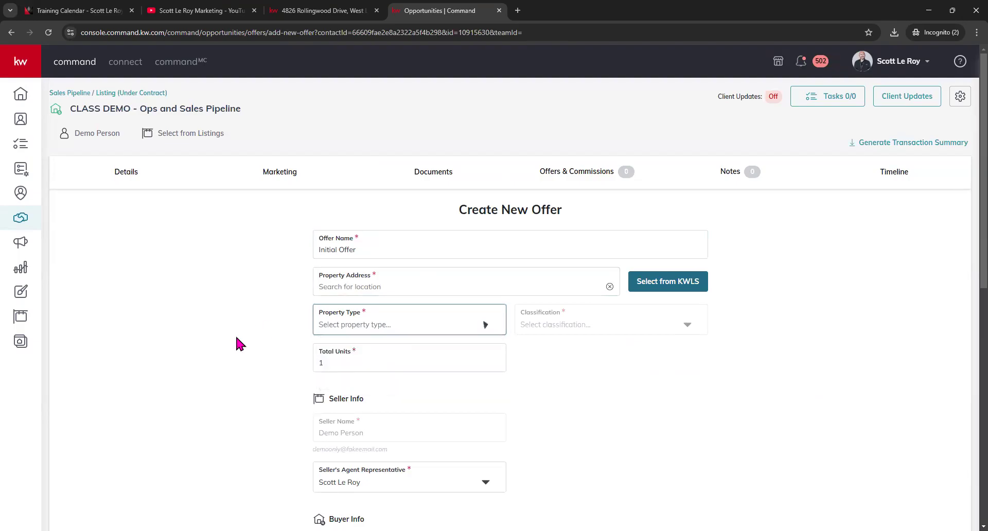
{"action": "scroll", "coordinate": [341, 368], "scroll_direction": "down", "scroll_amount": 4}
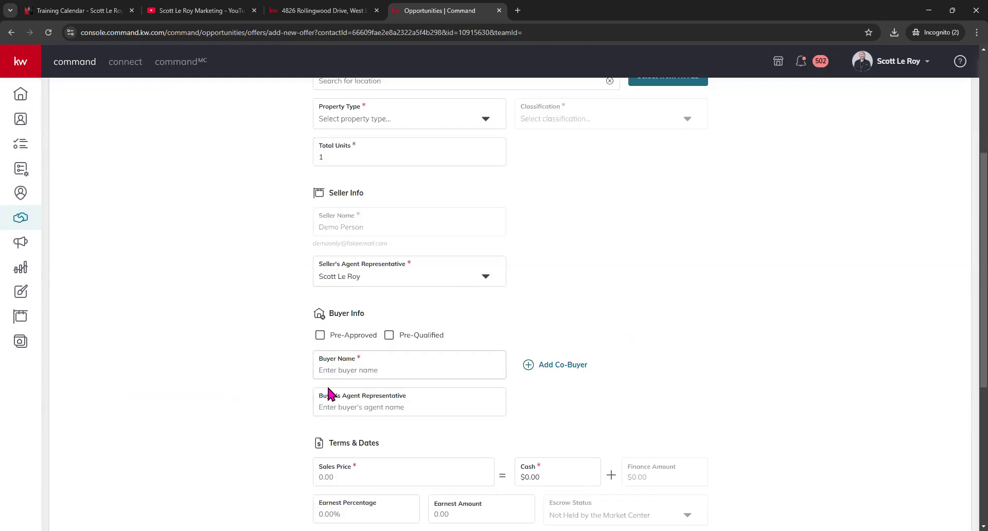
{"action": "scroll", "coordinate": [324, 227], "scroll_direction": "down", "scroll_amount": 3}
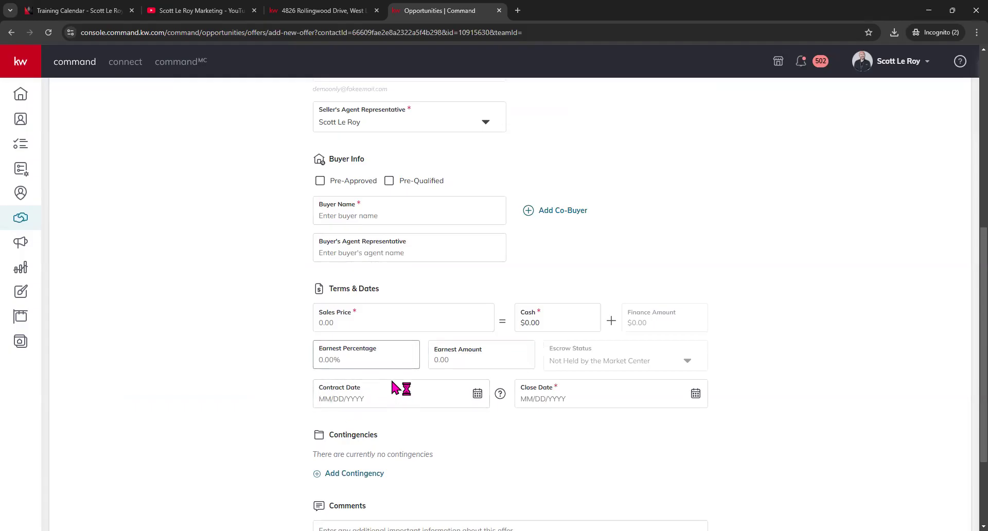
{"action": "scroll", "coordinate": [463, 402], "scroll_direction": "down", "scroll_amount": 2}
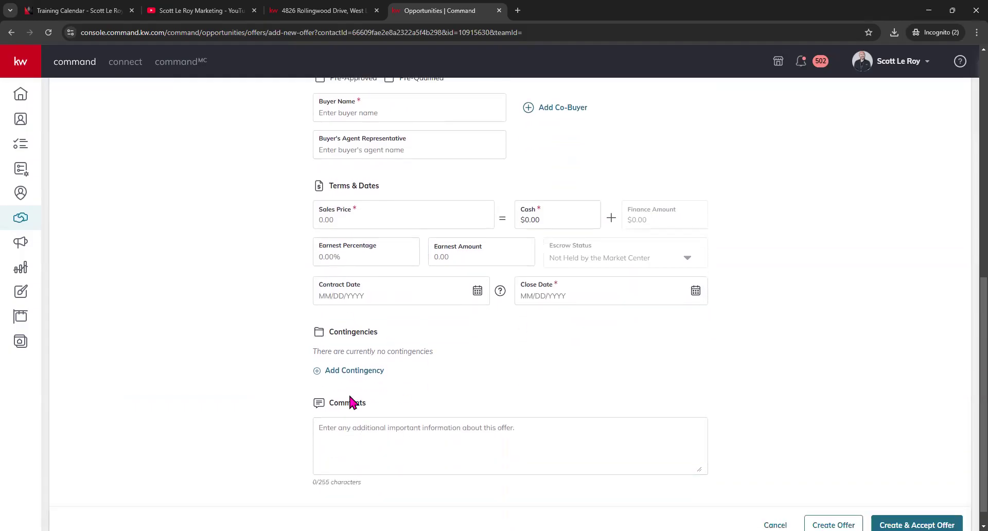
{"action": "scroll", "coordinate": [364, 437], "scroll_direction": "down", "scroll_amount": 1}
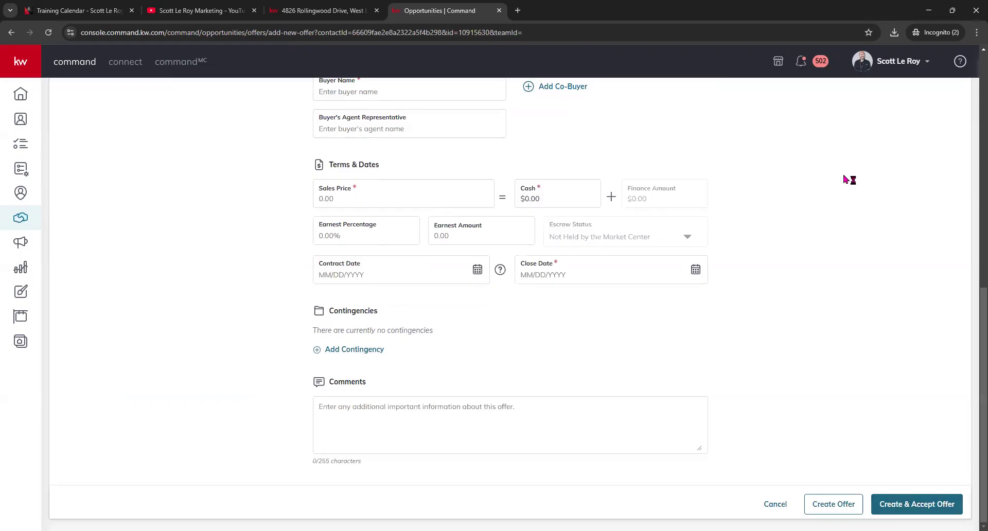
{"action": "left_click", "coordinate": [776, 504]}
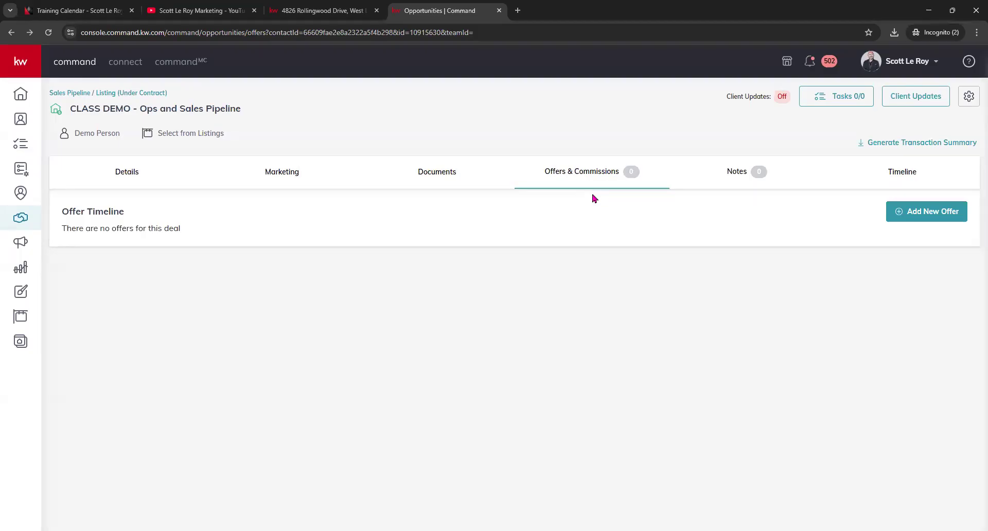
- Show the Cultivate phase listings and open a listing in the Hot column
{"action": "left_click", "coordinate": [443, 171]}
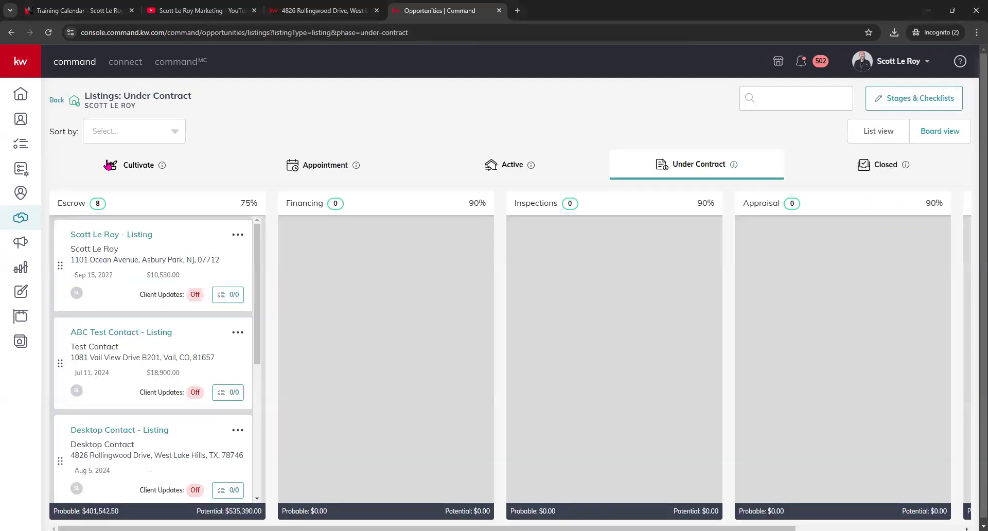
{"action": "left_click", "coordinate": [136, 167]}
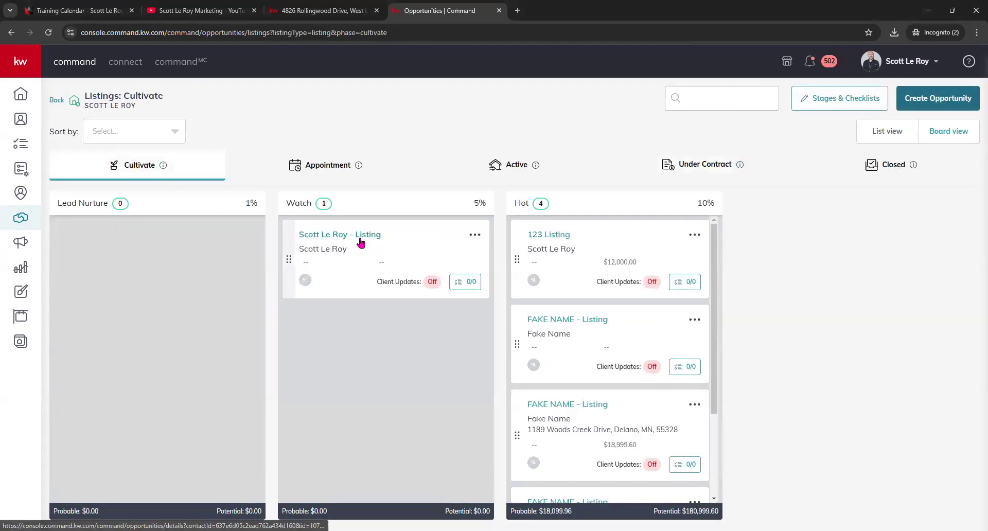
{"action": "left_click", "coordinate": [583, 324]}
{"action": "left_click", "coordinate": [272, 177]}
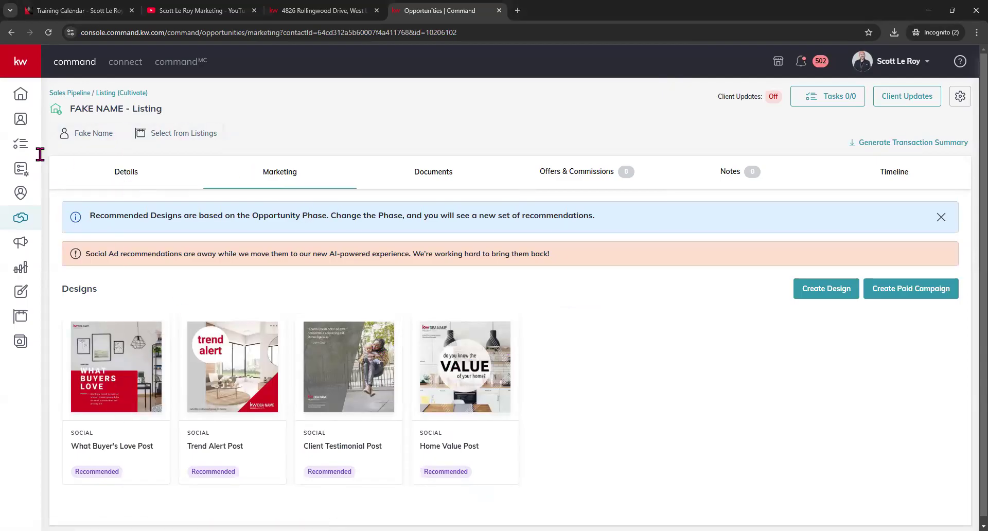
{"action": "left_click", "coordinate": [160, 184]}
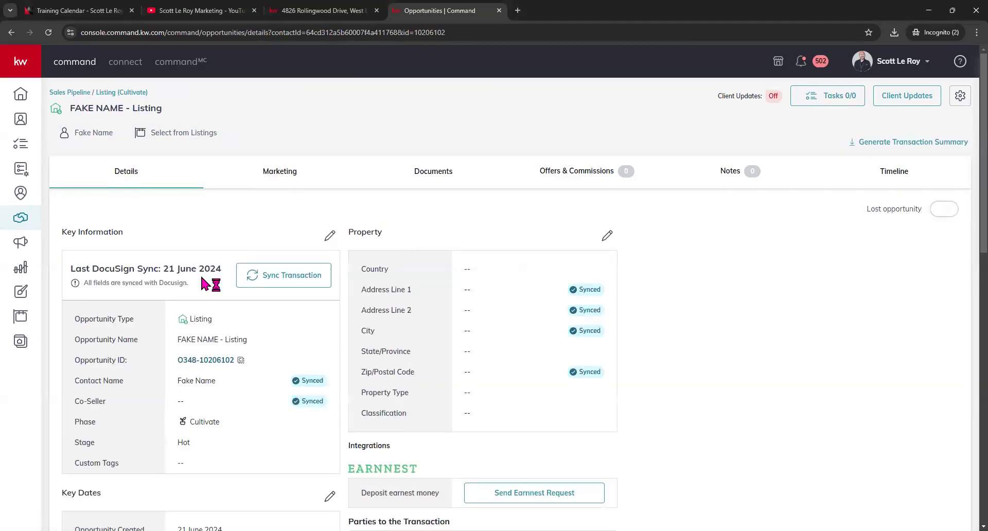
{"action": "scroll", "coordinate": [200, 274], "scroll_direction": "down", "scroll_amount": 1}
{"action": "left_click_drag", "start_coordinate": [73, 371], "coordinate": [221, 369]}
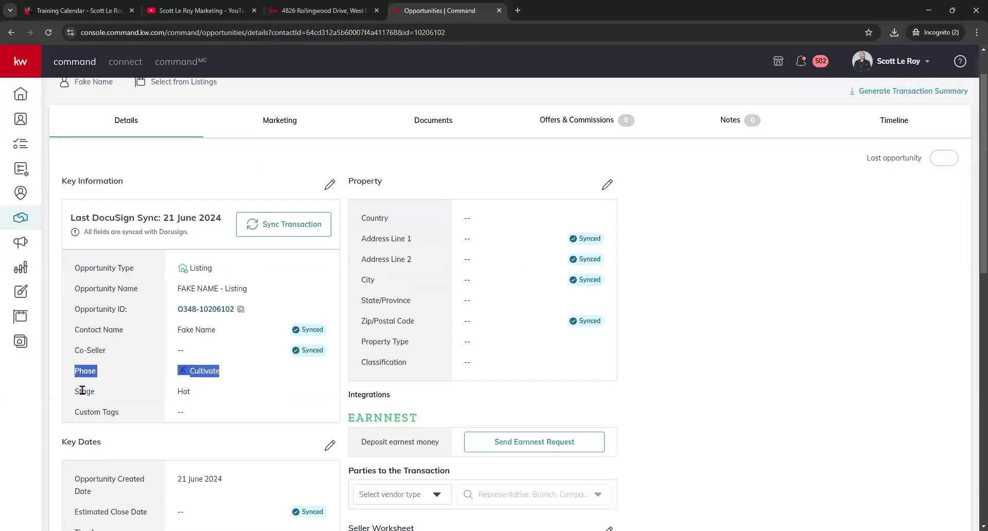
{"action": "left_click_drag", "start_coordinate": [83, 390], "coordinate": [214, 390]}
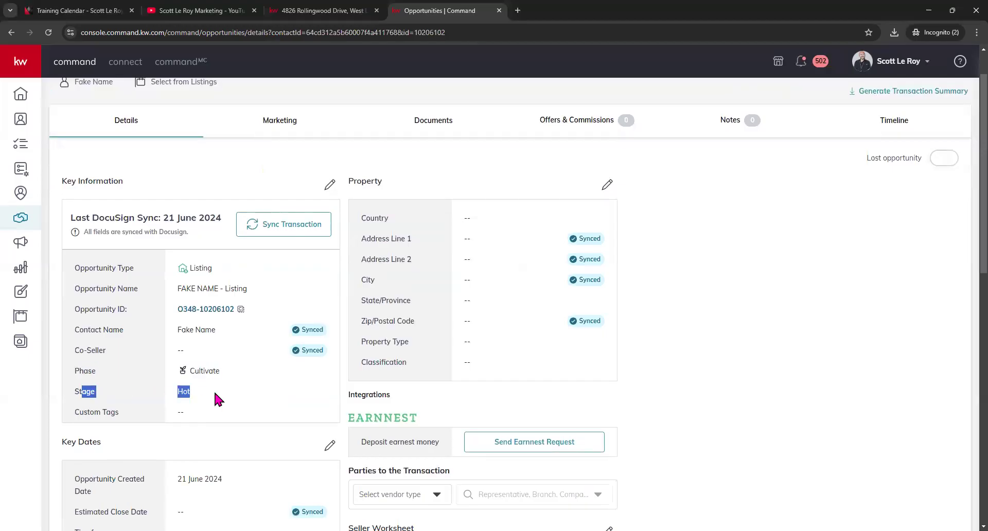
{"action": "left_click", "coordinate": [301, 125]}
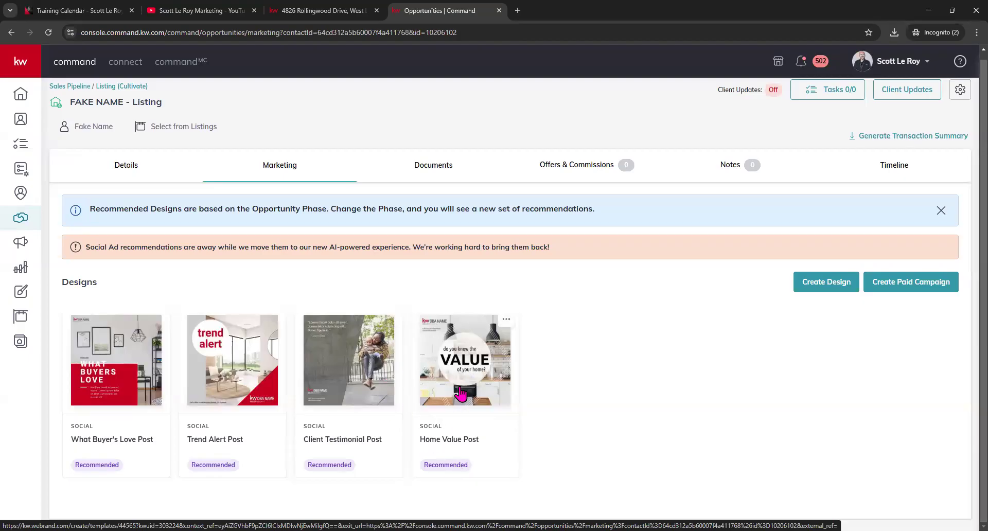
{"action": "left_click", "coordinate": [116, 89]}
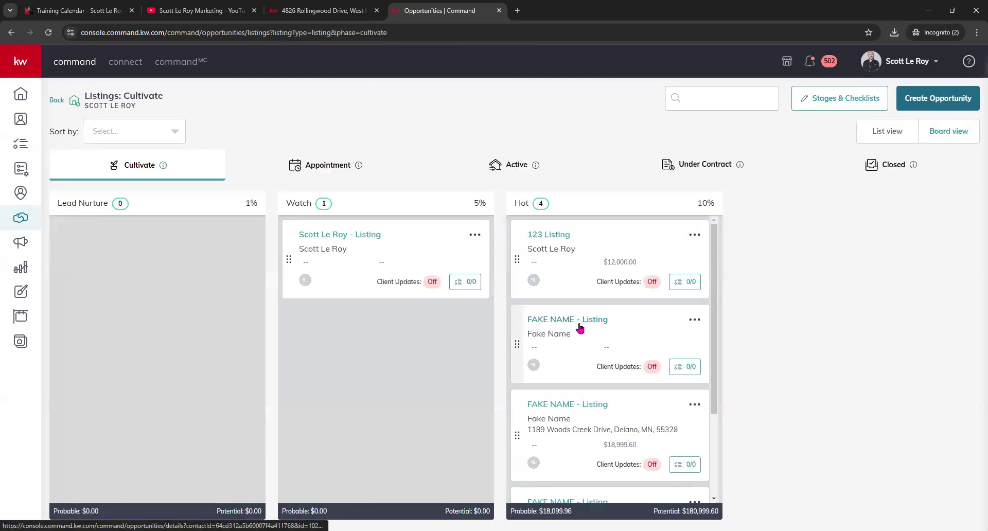
- Move the FAKE NAME listing into Active and review its five recommended print and social designs
{"action": "left_click_drag", "start_coordinate": [521, 348], "coordinate": [471, 181]}
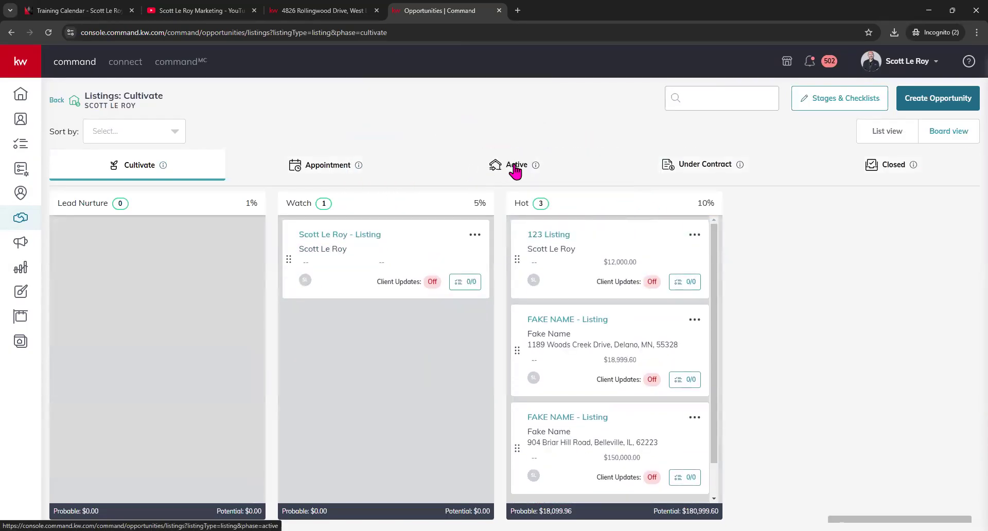
{"action": "left_click", "coordinate": [515, 170]}
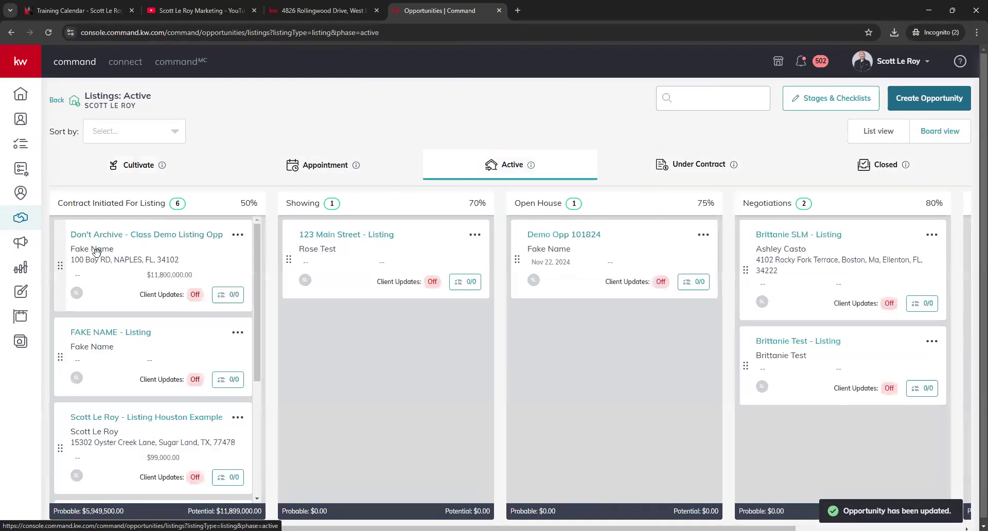
{"action": "left_click", "coordinate": [138, 336]}
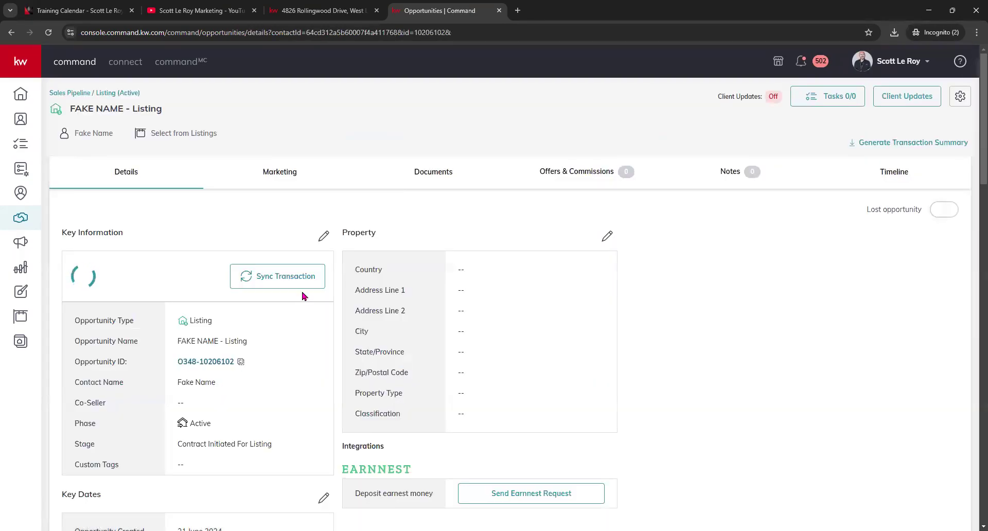
{"action": "left_click", "coordinate": [269, 170]}
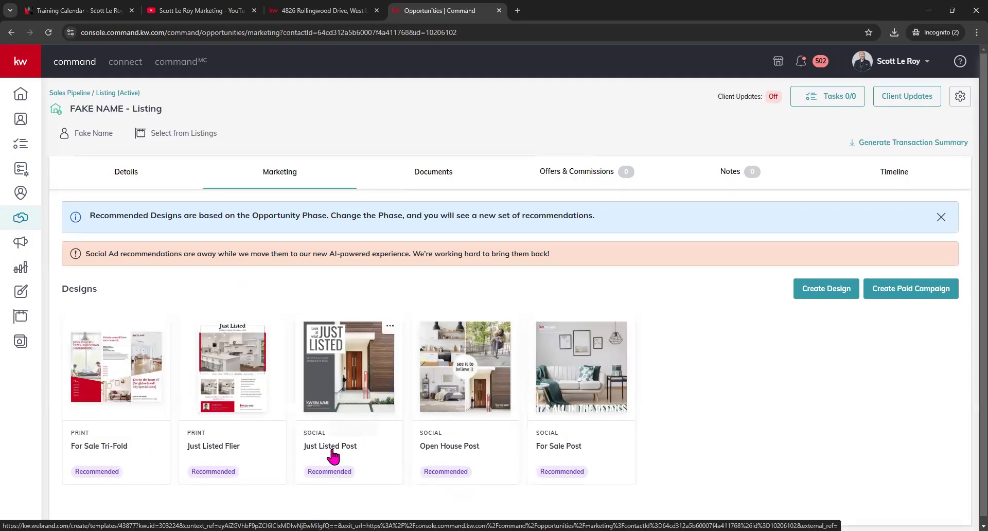
{"action": "scroll", "coordinate": [570, 401], "scroll_direction": "down", "scroll_amount": 1}
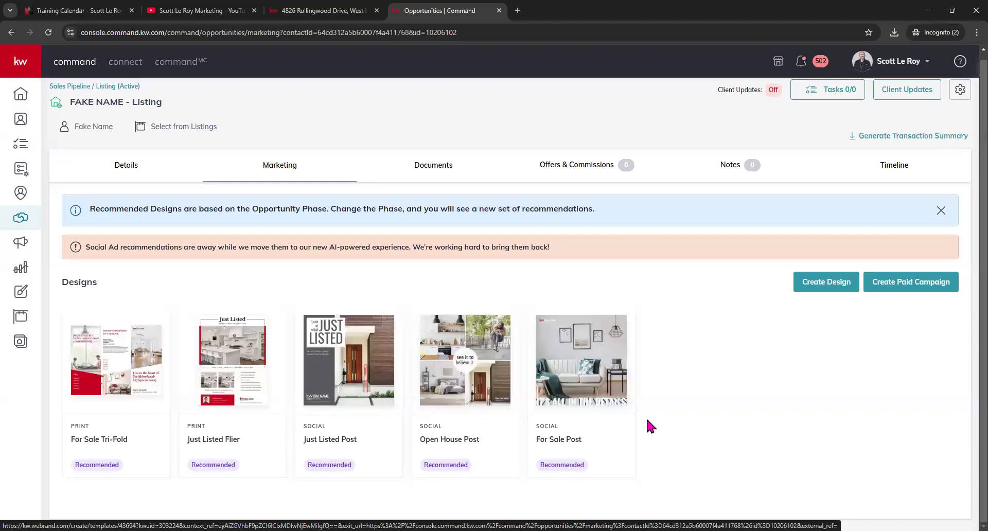
{"action": "scroll", "coordinate": [535, 424], "scroll_direction": "up", "scroll_amount": 1}
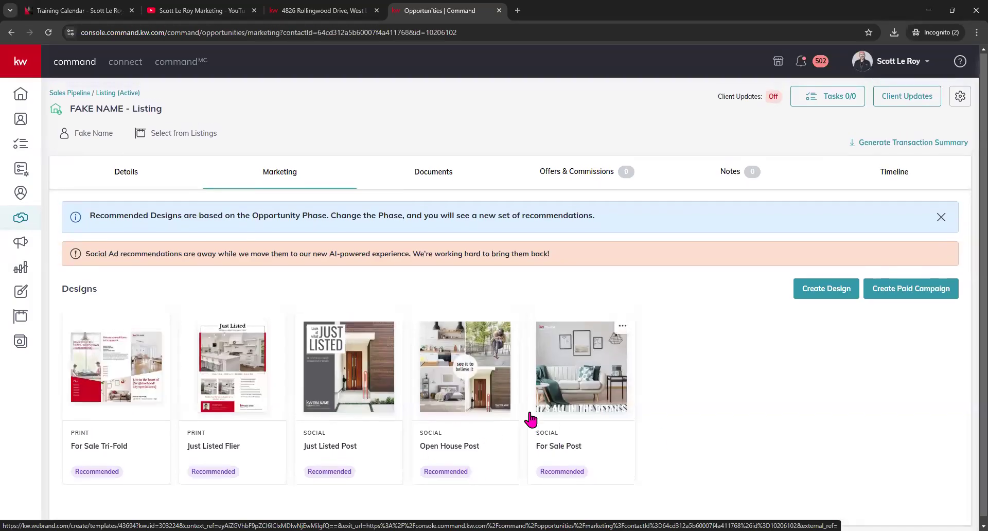
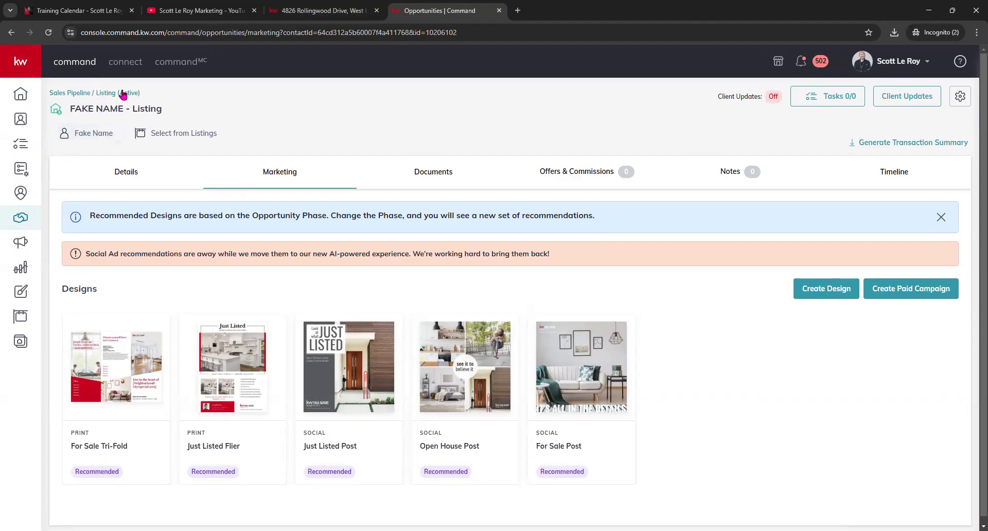
- Use the 'Listing (Active)' breadcrumb to return from the marketing page to the Listings: Active board
{"action": "left_click", "coordinate": [123, 93]}
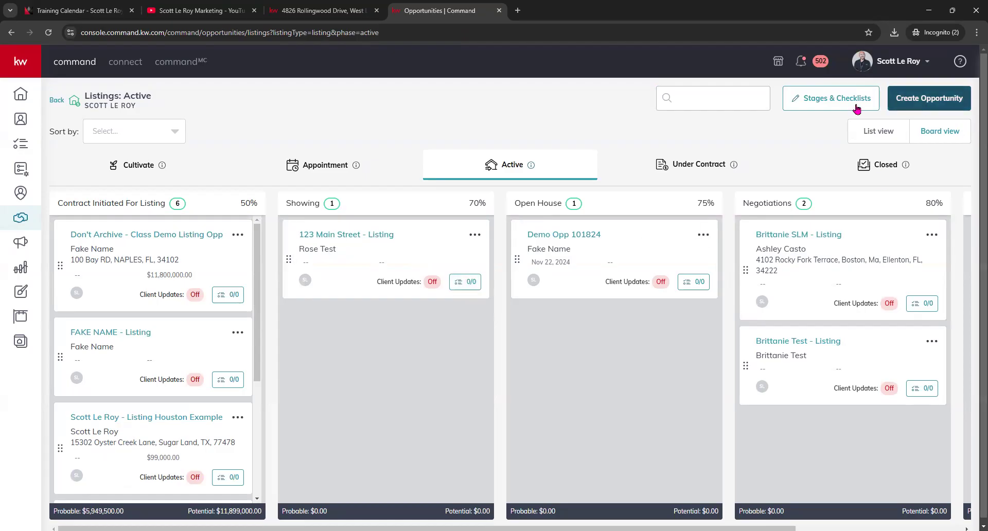
- Preview the Active stage settings without changes, then open the 123 Main Street listing's task checklist
{"action": "left_click", "coordinate": [824, 99]}
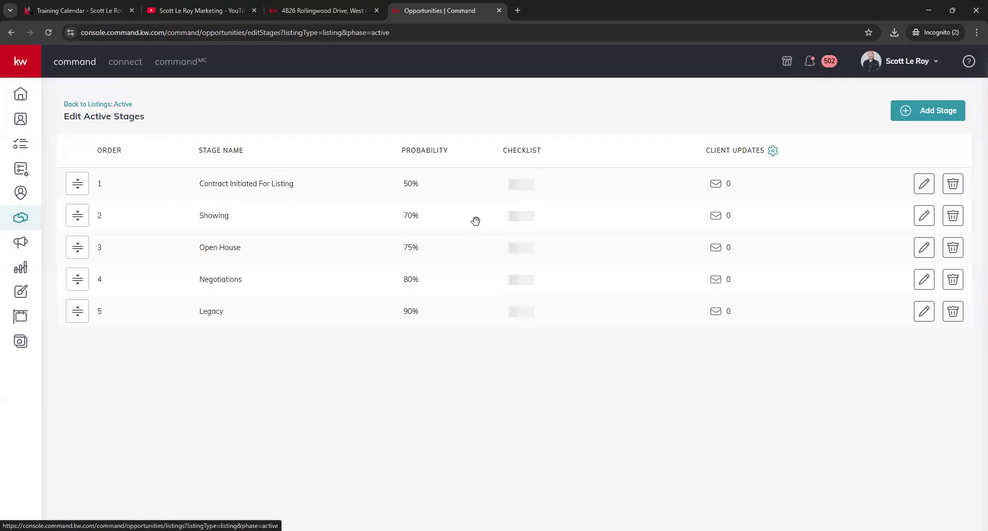
{"action": "left_click", "coordinate": [925, 189]}
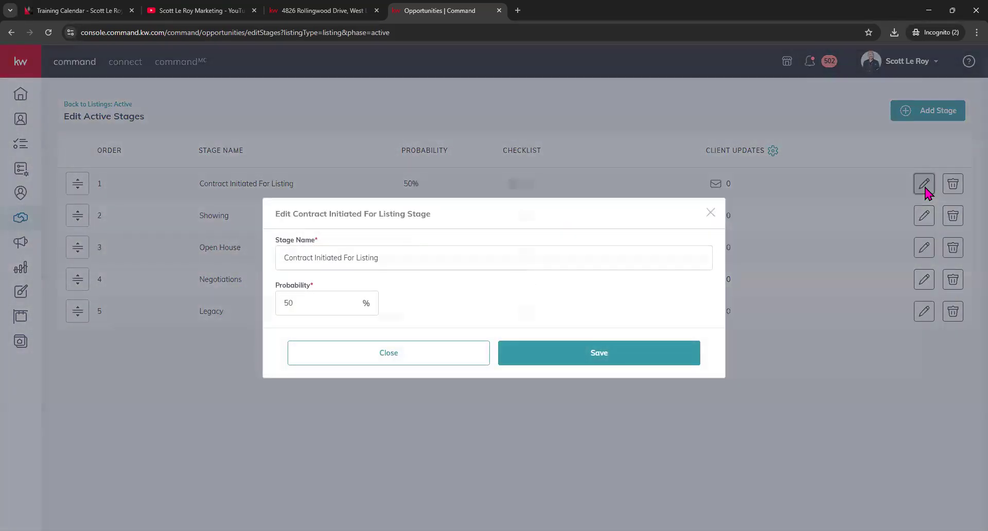
{"action": "left_click", "coordinate": [711, 212]}
{"action": "left_click", "coordinate": [76, 105]}
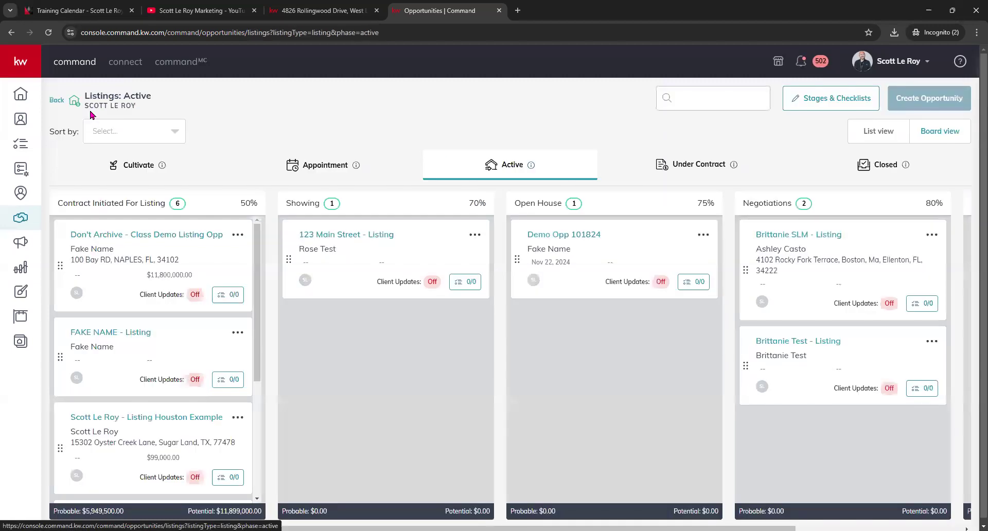
{"action": "left_click", "coordinate": [471, 283]}
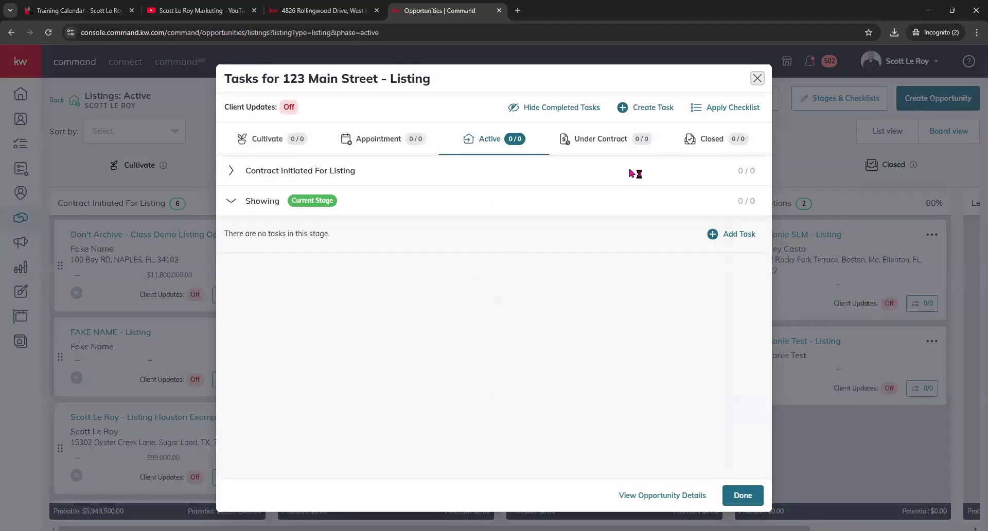
- Reopen the 123 Main Street tasks and expand the Cultivate stages: Lead Nurture, Watch and Hot
{"action": "left_click", "coordinate": [758, 78]}
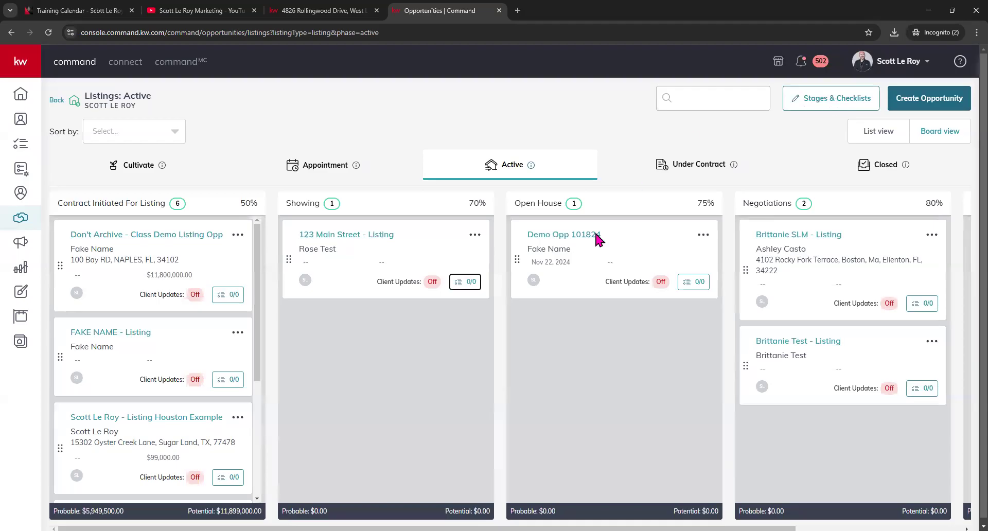
{"action": "left_click", "coordinate": [469, 283]}
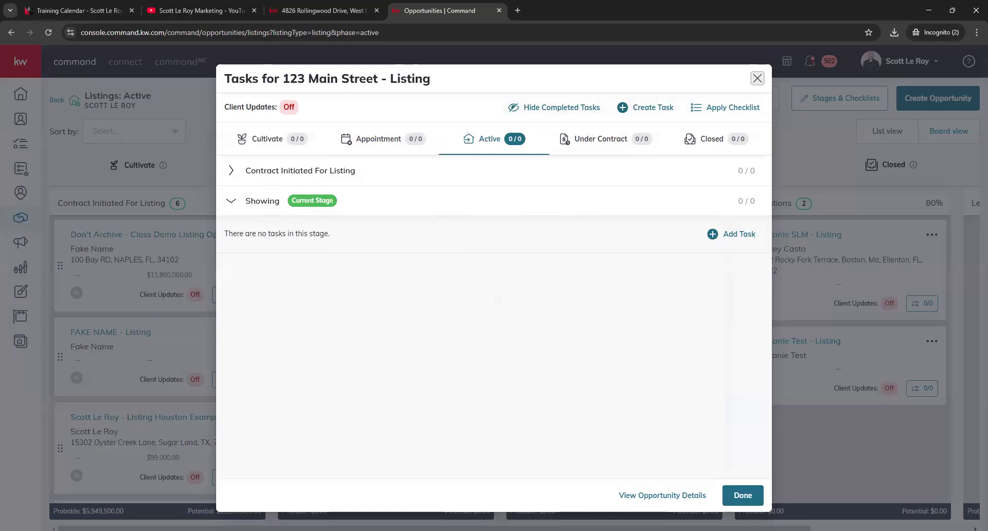
{"action": "left_click", "coordinate": [294, 143]}
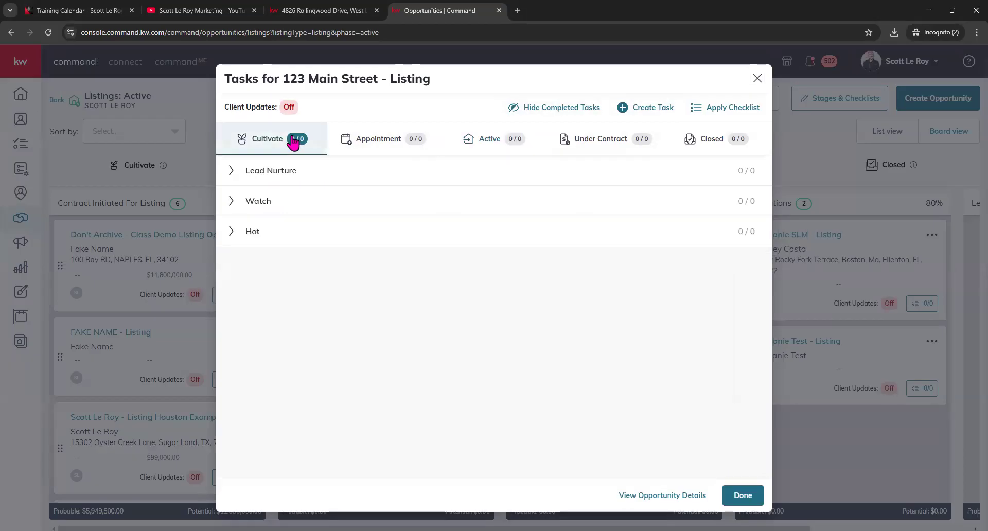
{"action": "left_click", "coordinate": [229, 170]}
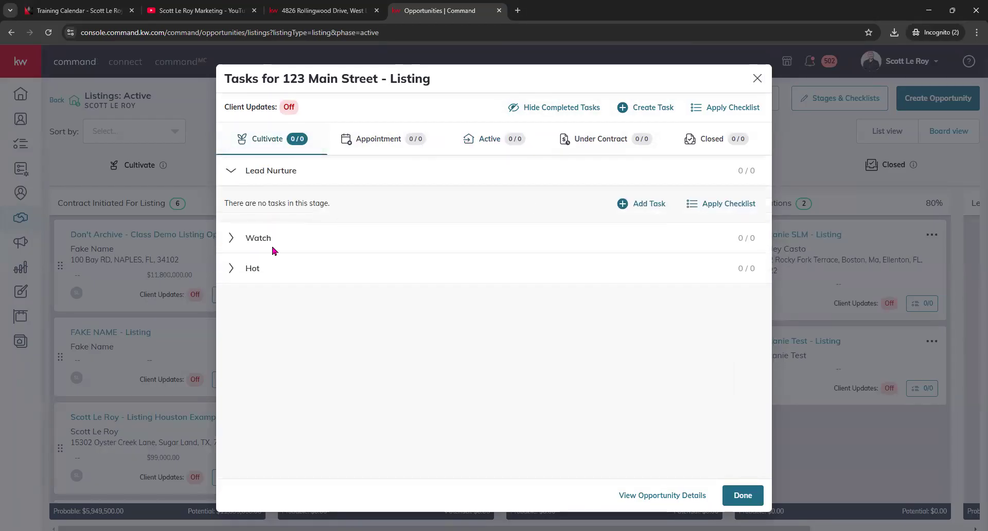
{"action": "left_click", "coordinate": [237, 238]}
{"action": "left_click", "coordinate": [242, 309]}
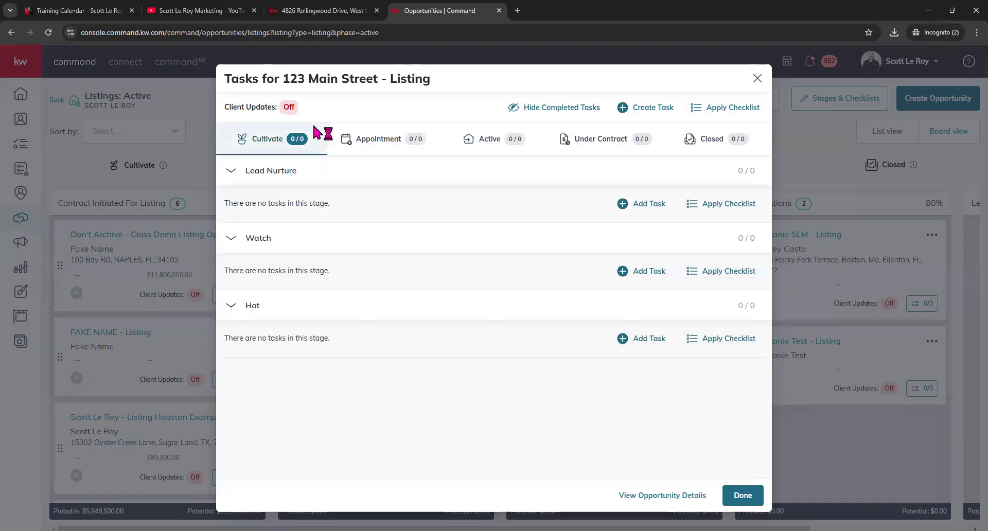
- Expand the Appointment stages: Scheduled, Heading To Appt, At Appointment and Post Appointment Follow Up
{"action": "left_click", "coordinate": [385, 136]}
{"action": "left_click", "coordinate": [234, 170]}
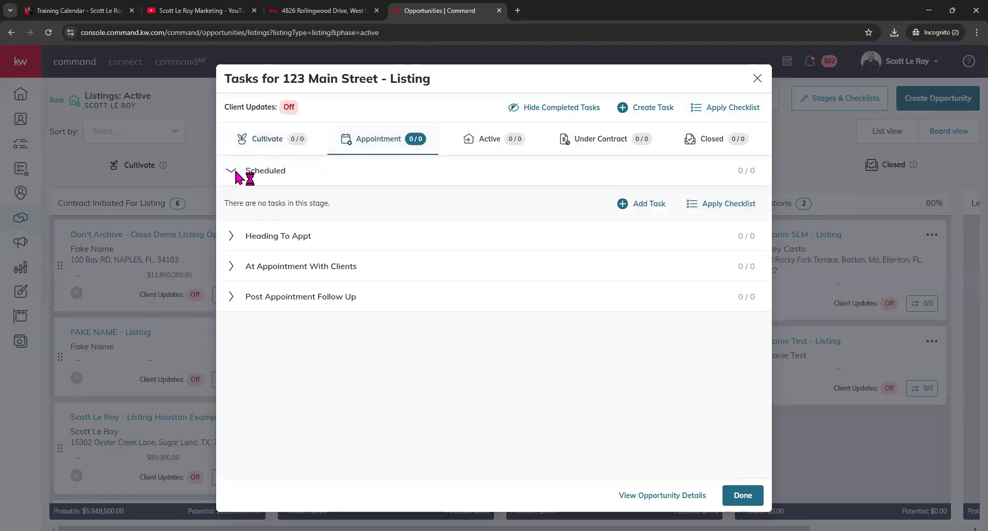
{"action": "left_click", "coordinate": [237, 239]}
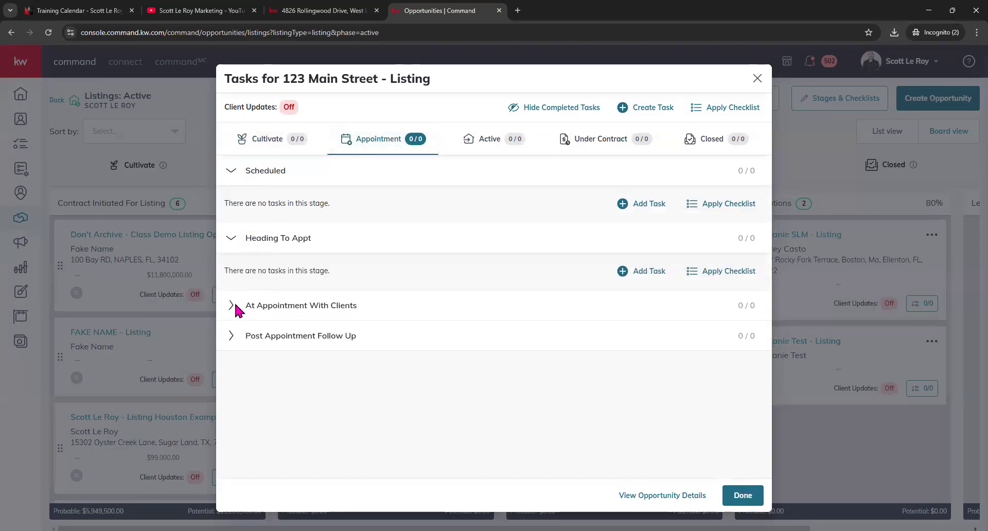
{"action": "left_click", "coordinate": [234, 304]}
{"action": "left_click", "coordinate": [234, 375]}
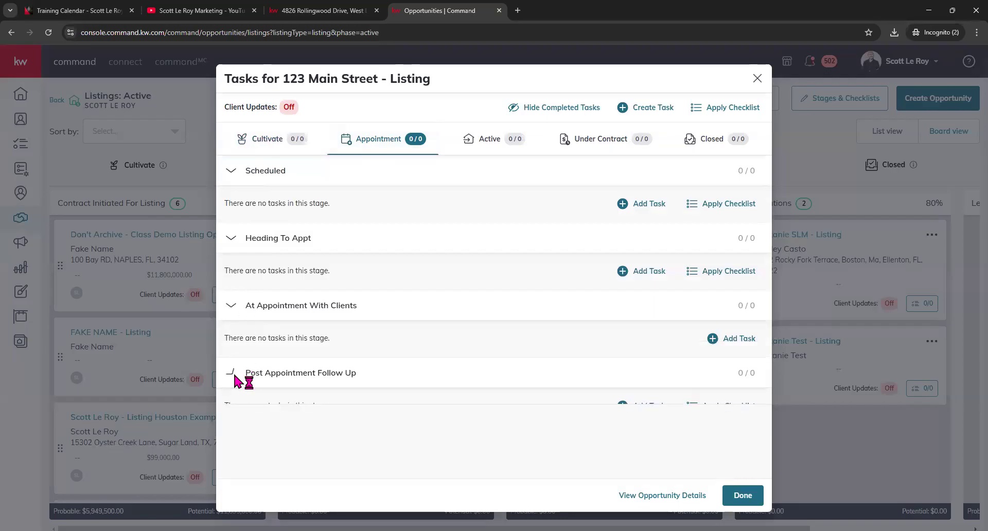
- Return to the Active tasks, close the list, and open the Don't Archive - Class Demo Listing Opp
{"action": "left_click", "coordinate": [486, 140]}
{"action": "left_click", "coordinate": [757, 78]}
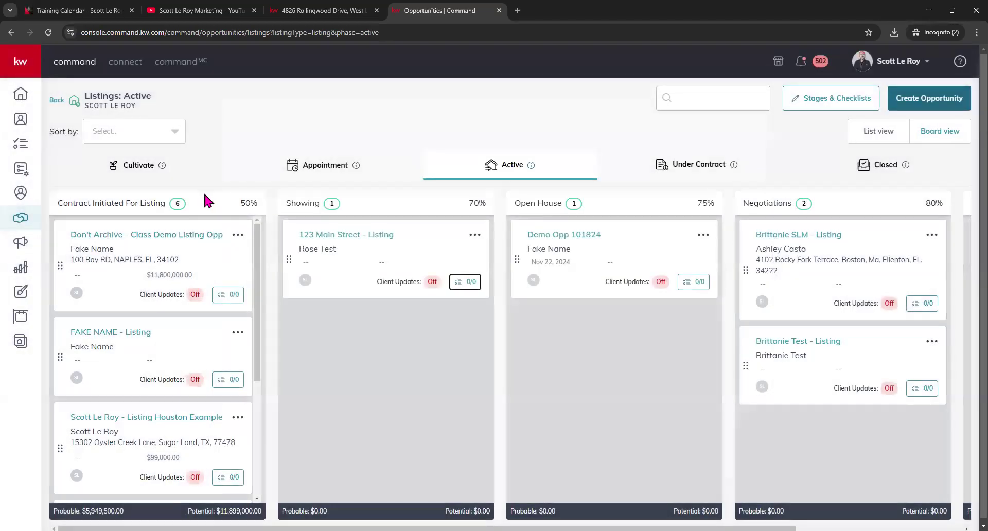
{"action": "left_click", "coordinate": [194, 235]}
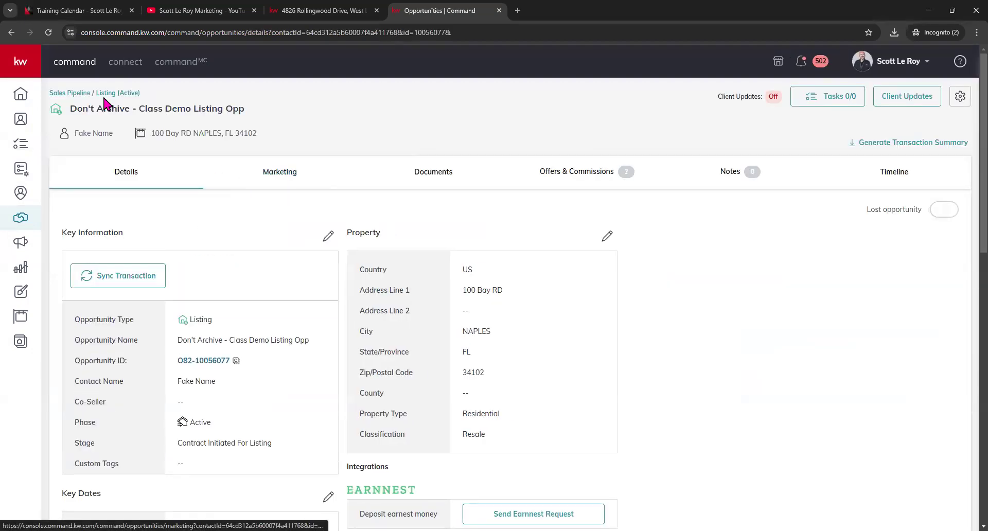
- From the Active board, open the Don't Archive listing's task list and browse its Cultivate tasks
{"action": "left_click", "coordinate": [106, 93]}
{"action": "left_click", "coordinate": [229, 294]}
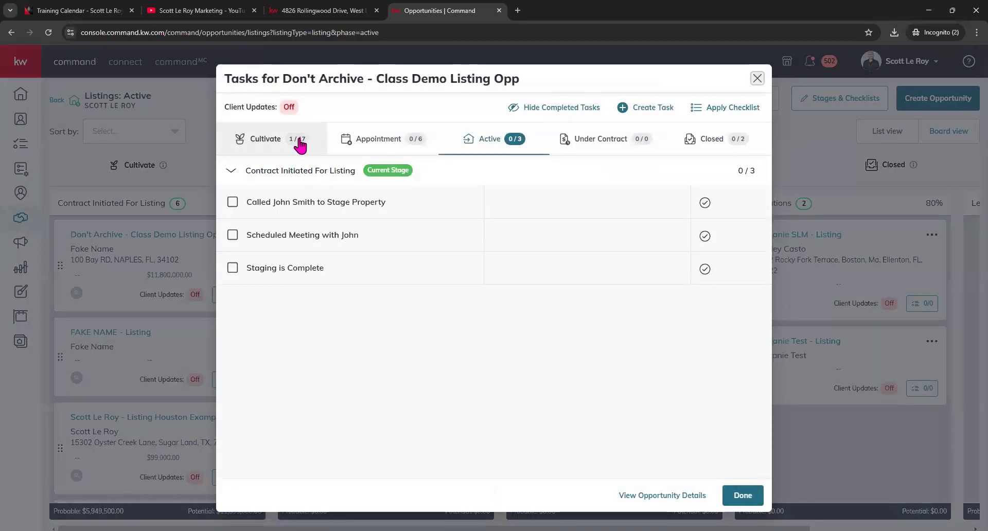
{"action": "left_click", "coordinate": [283, 146]}
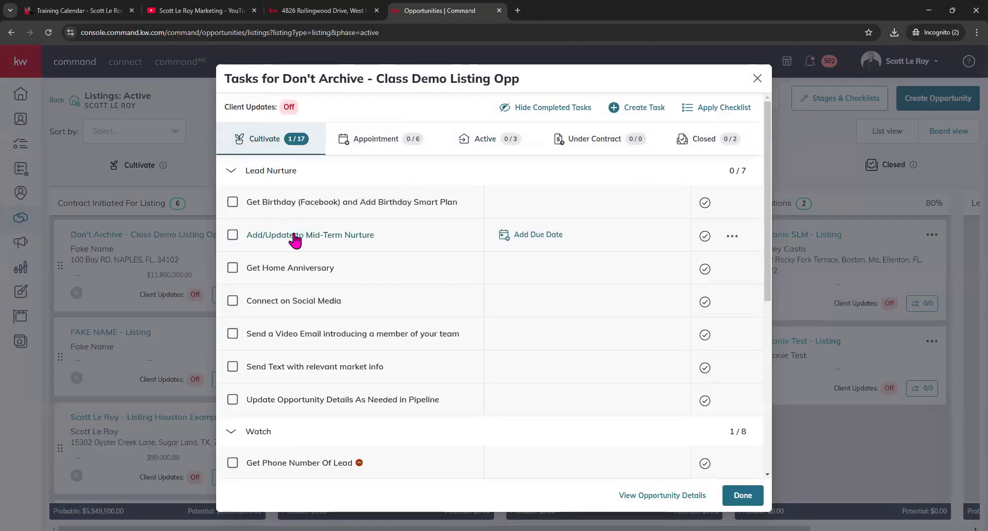
{"action": "scroll", "coordinate": [354, 283], "scroll_direction": "down", "scroll_amount": 1}
{"action": "scroll", "coordinate": [354, 286], "scroll_direction": "down", "scroll_amount": 2}
{"action": "scroll", "coordinate": [354, 285], "scroll_direction": "up", "scroll_amount": 4}
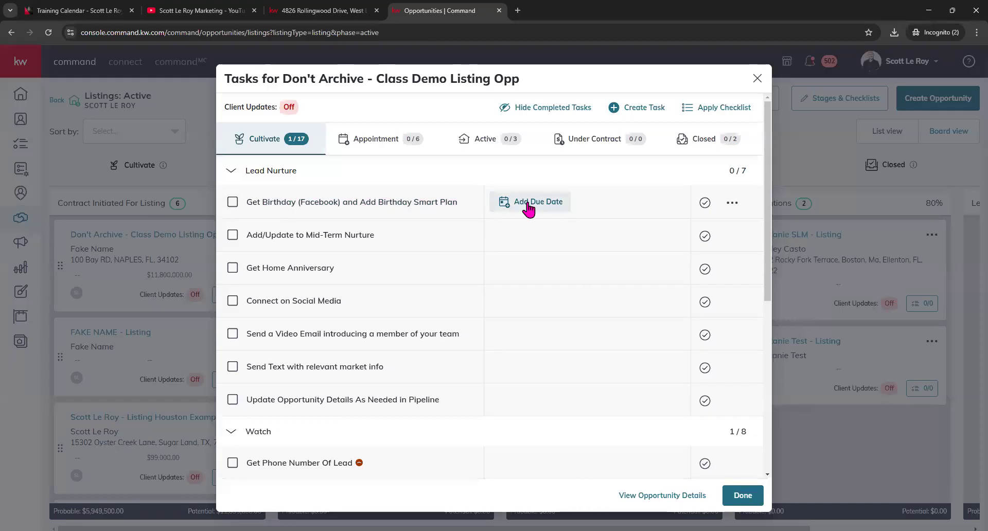
- Review the options for the birthday task in the Cultivate checklist
{"action": "left_click", "coordinate": [732, 203]}
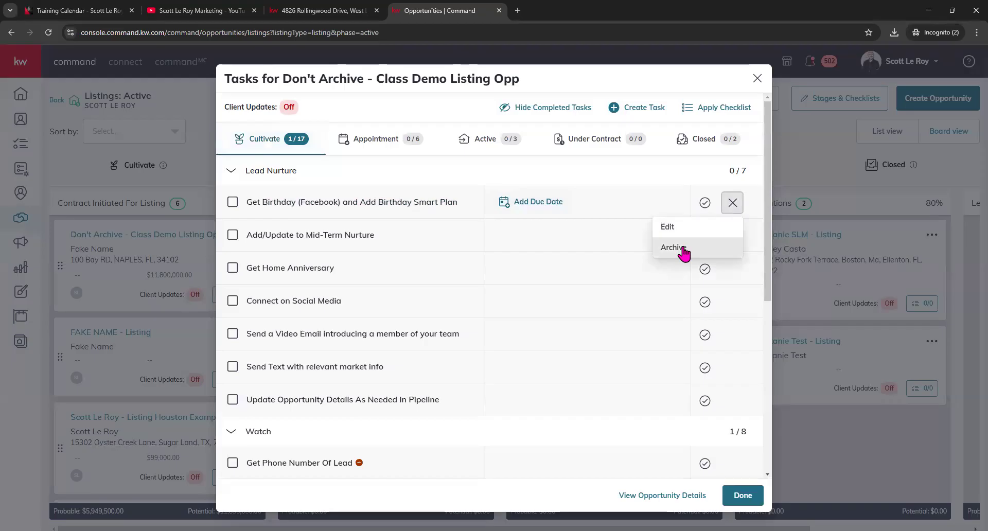
{"action": "left_click", "coordinate": [683, 249]}
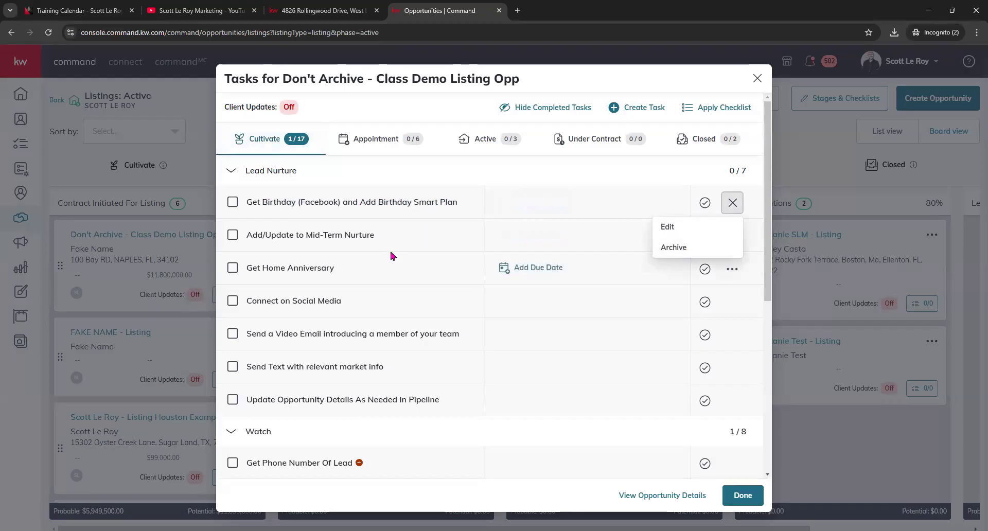
{"action": "scroll", "coordinate": [393, 256], "scroll_direction": "down", "scroll_amount": 1}
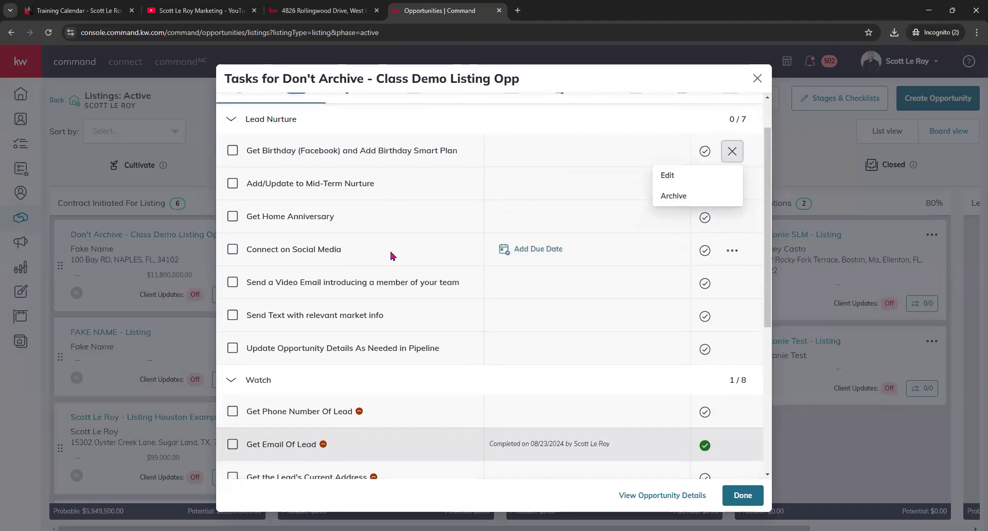
{"action": "scroll", "coordinate": [392, 256], "scroll_direction": "up", "scroll_amount": 1}
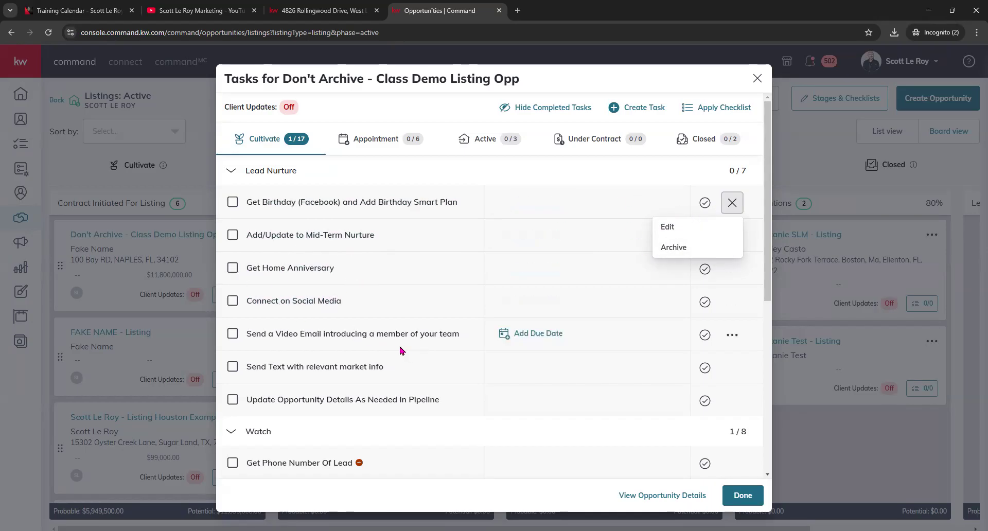
{"action": "scroll", "coordinate": [343, 358], "scroll_direction": "down", "scroll_amount": 1}
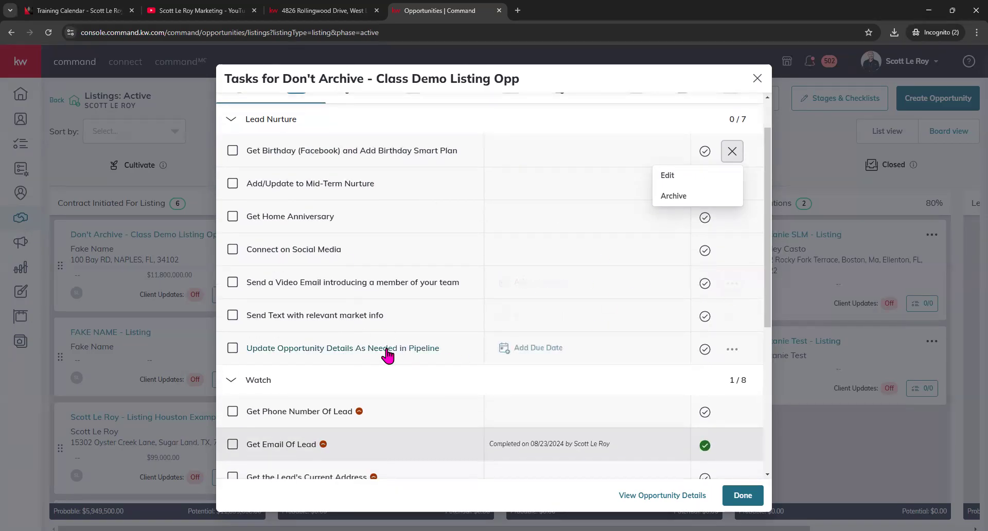
{"action": "scroll", "coordinate": [388, 348], "scroll_direction": "up", "scroll_amount": 1}
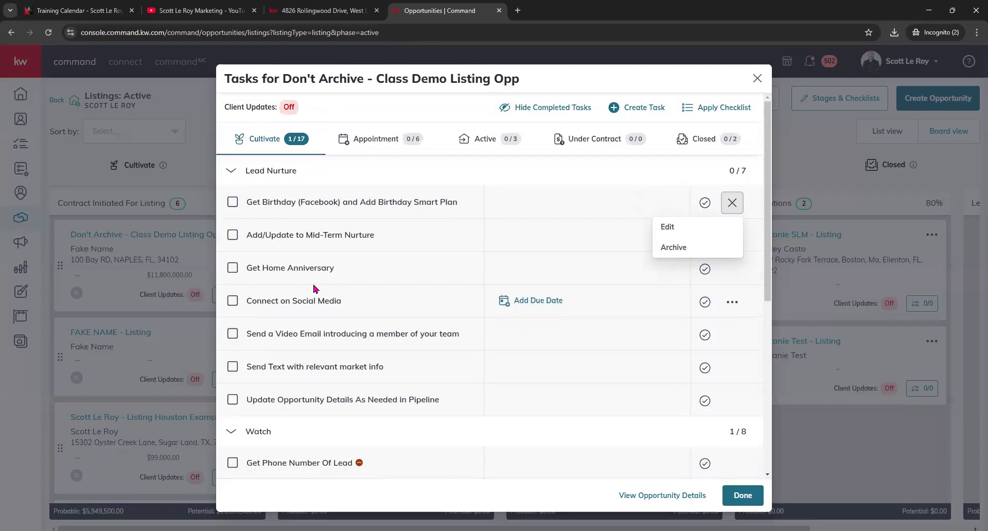
- Start a new task for this listing, look over the form, then cancel it
{"action": "left_click", "coordinate": [630, 107]}
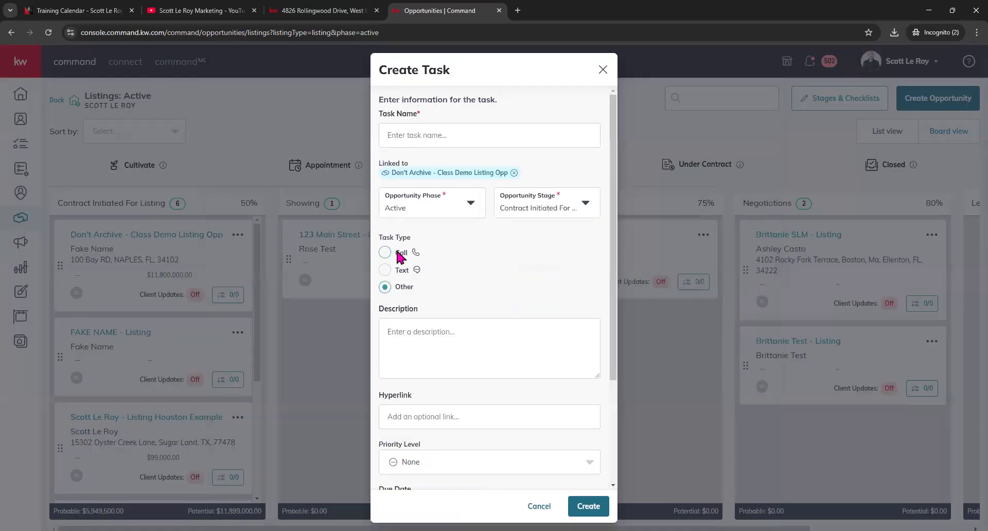
{"action": "scroll", "coordinate": [431, 291], "scroll_direction": "down", "scroll_amount": 4}
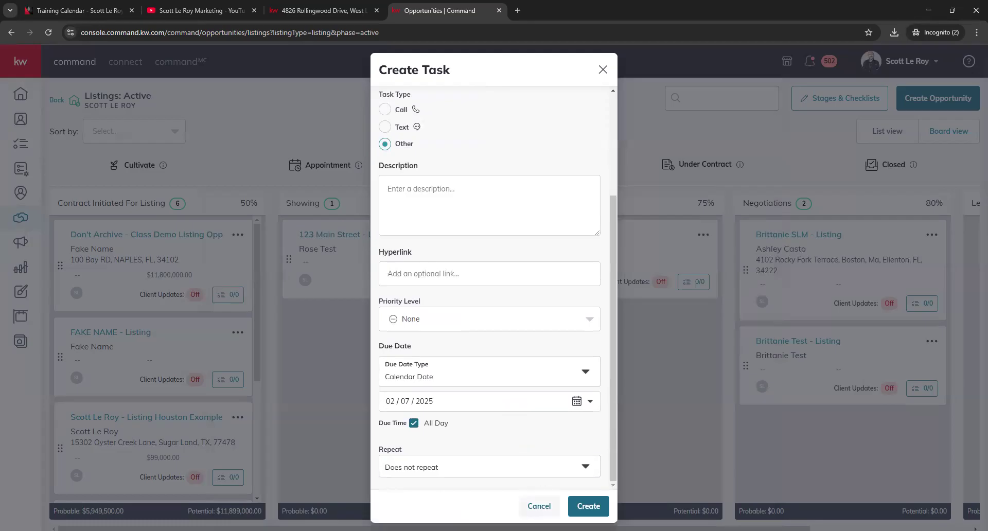
{"action": "left_click", "coordinate": [540, 506]}
{"action": "scroll", "coordinate": [448, 296], "scroll_direction": "down", "scroll_amount": 5}
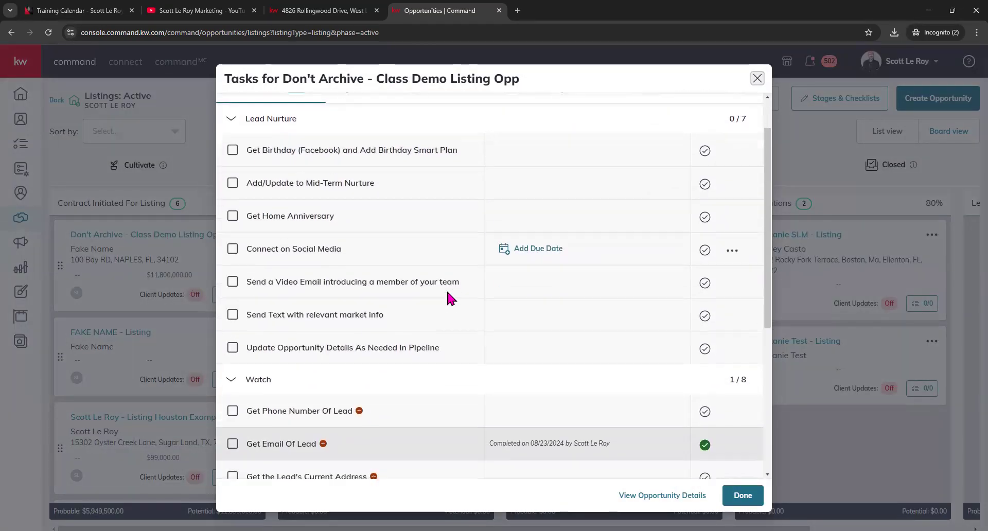
{"action": "scroll", "coordinate": [447, 293], "scroll_direction": "up", "scroll_amount": 2}
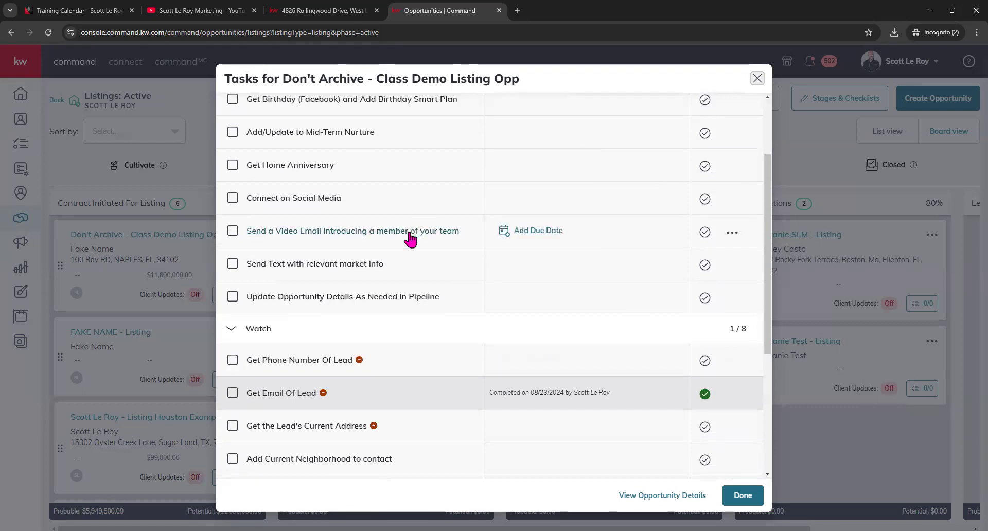
{"action": "scroll", "coordinate": [406, 246], "scroll_direction": "up", "scroll_amount": 2}
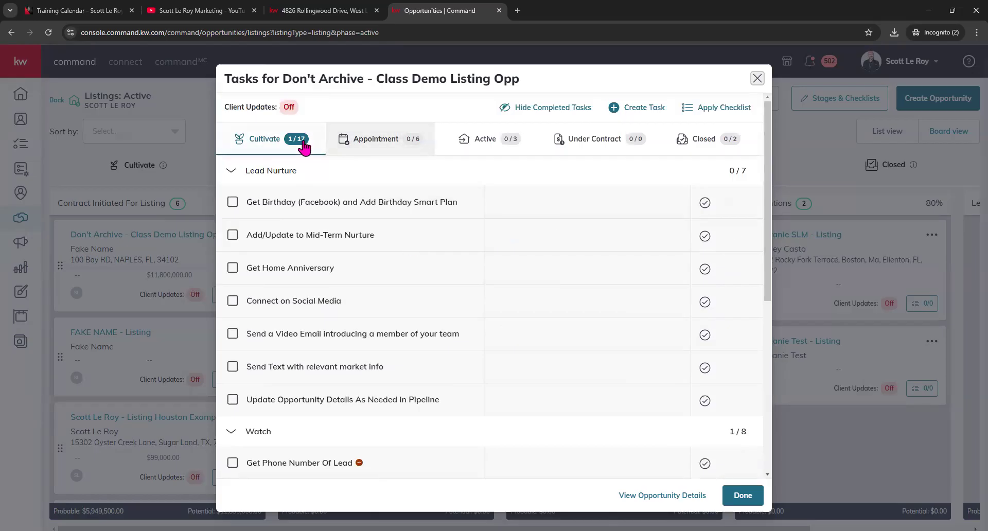
- Show the Appointment stage tasks and bring up the Apply Checklist options, then dismiss them
{"action": "left_click", "coordinate": [379, 147]}
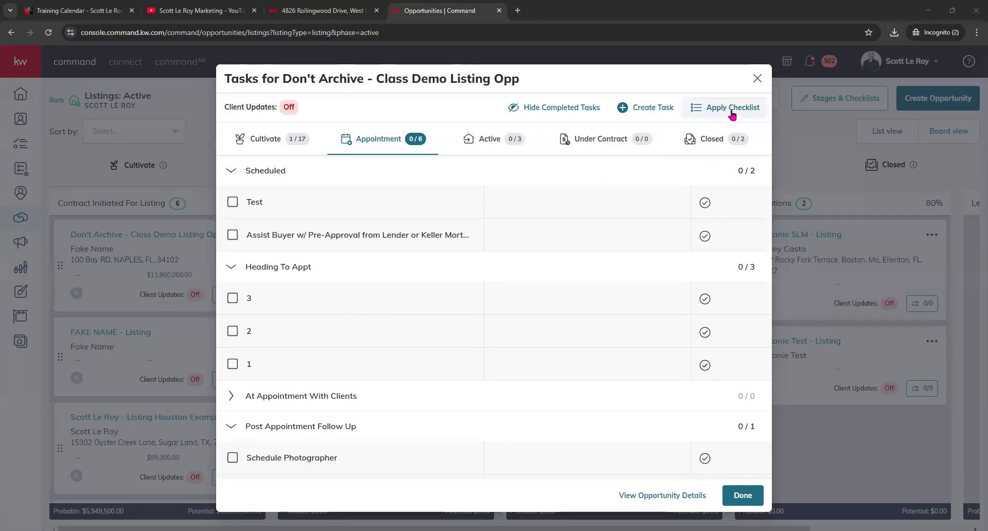
{"action": "left_click", "coordinate": [695, 176]}
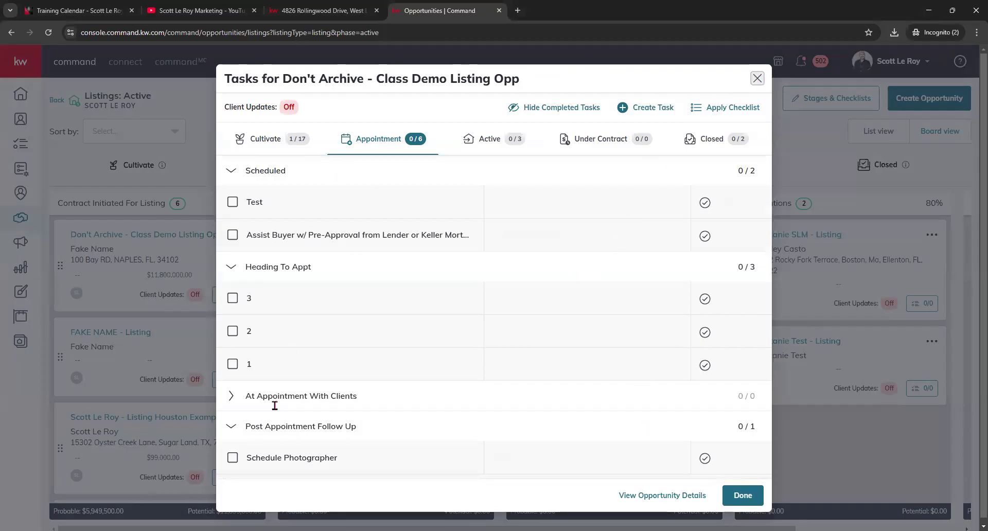
- Close the listing's task list and open the Opportunities settings from the overview
{"action": "mouse_move", "coordinate": [289, 106]}
{"action": "left_click", "coordinate": [757, 79]}
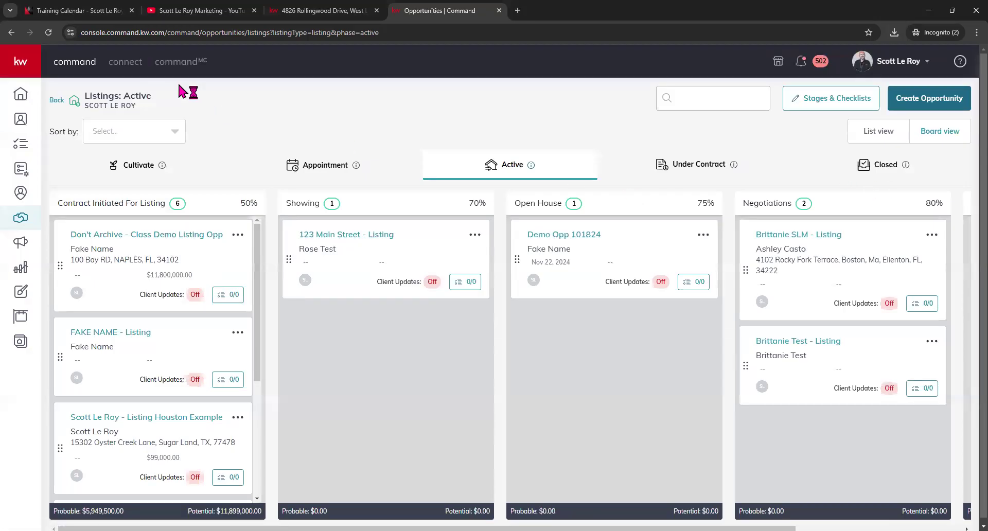
{"action": "left_click", "coordinate": [68, 102]}
{"action": "left_click", "coordinate": [958, 133]}
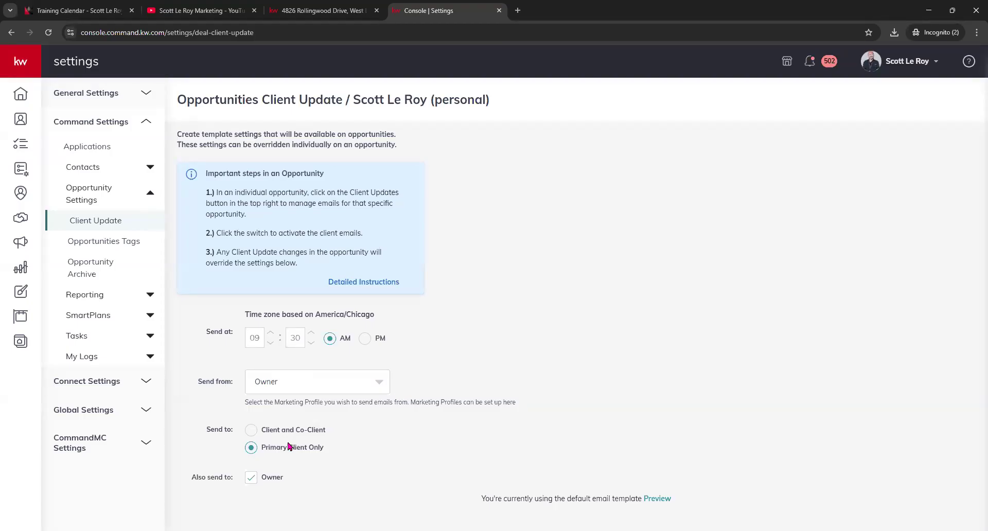
- Highlight the time zone note and check the Send from choices, leaving Owner selected
{"action": "left_click_drag", "start_coordinate": [249, 314], "coordinate": [419, 321]}
{"action": "left_click", "coordinate": [418, 321]}
{"action": "left_click", "coordinate": [373, 378]}
{"action": "left_click", "coordinate": [373, 378]}
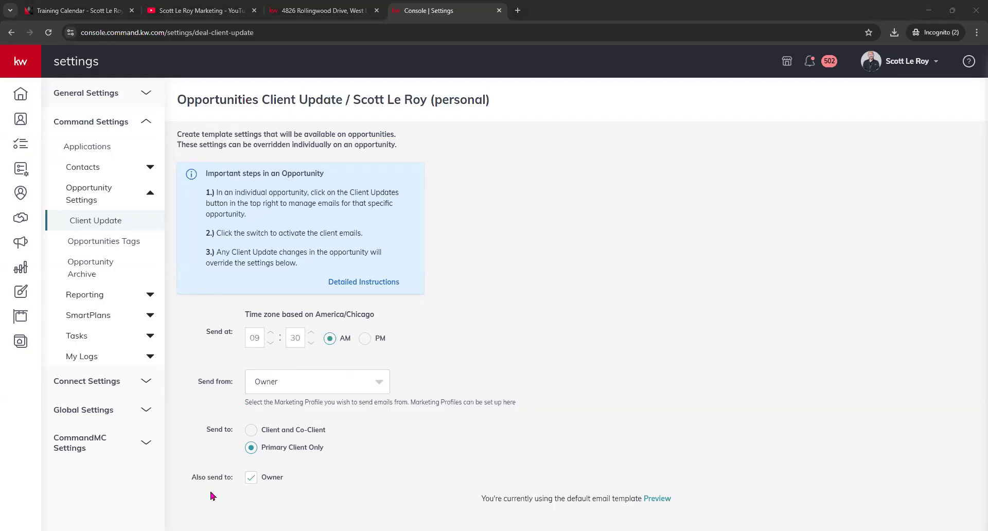
{"action": "left_click", "coordinate": [657, 499]}
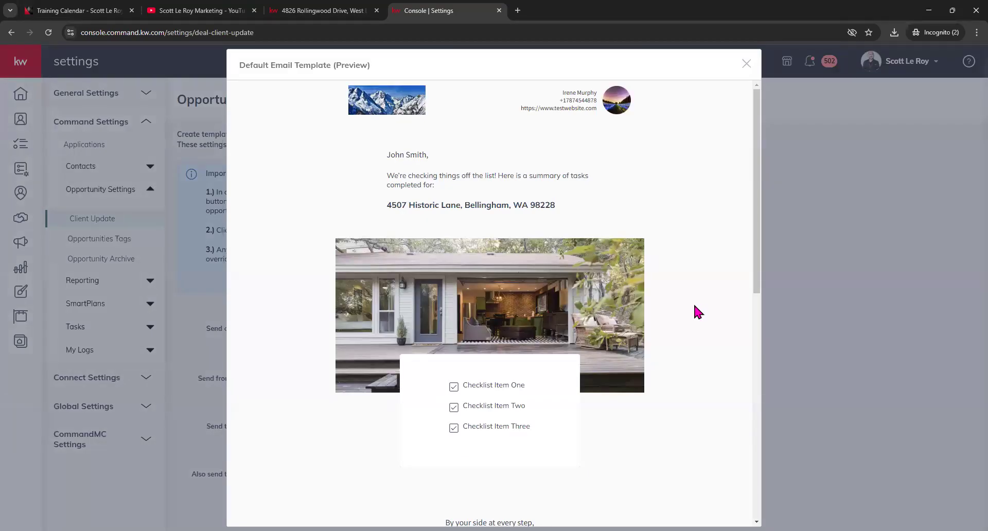
{"action": "scroll", "coordinate": [694, 307], "scroll_direction": "down", "scroll_amount": 10}
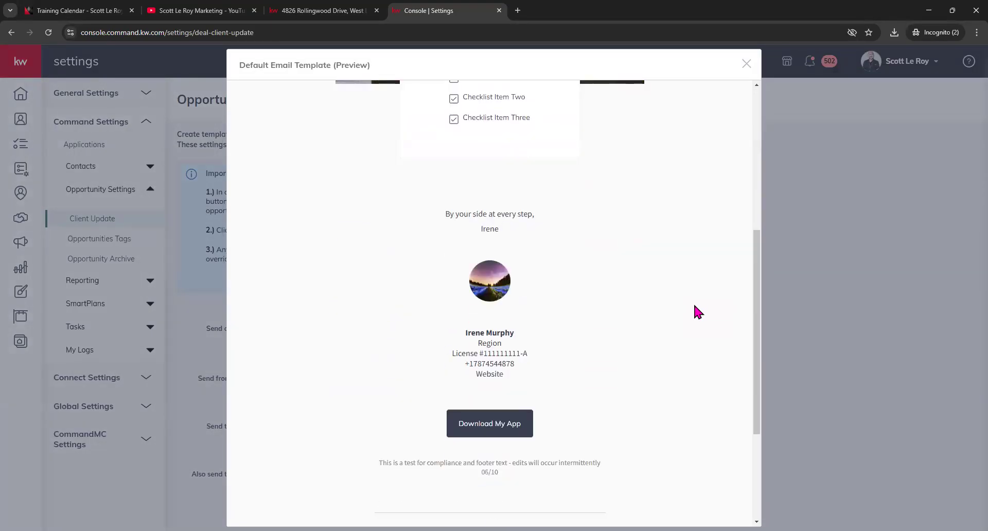
{"action": "scroll", "coordinate": [694, 304], "scroll_direction": "up", "scroll_amount": 10}
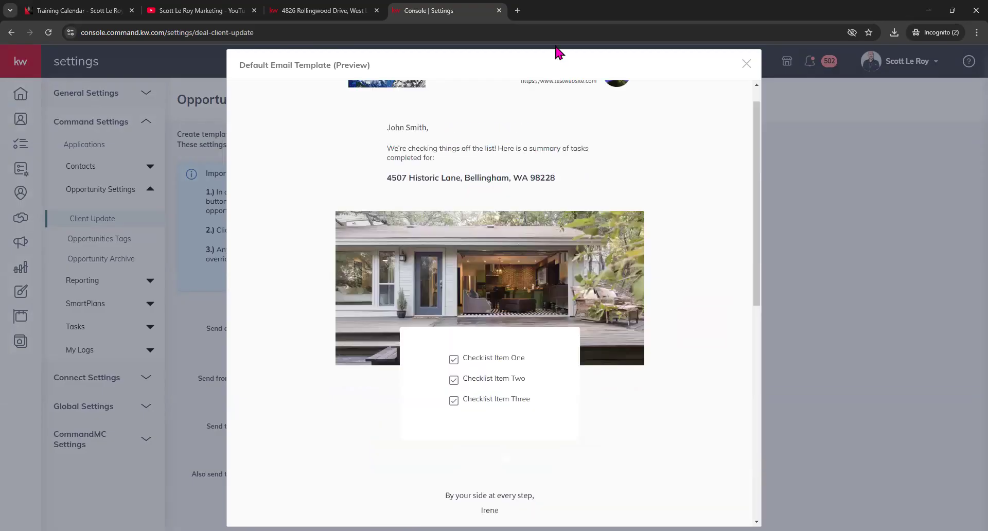
{"action": "scroll", "coordinate": [391, 201], "scroll_direction": "up", "scroll_amount": 1}
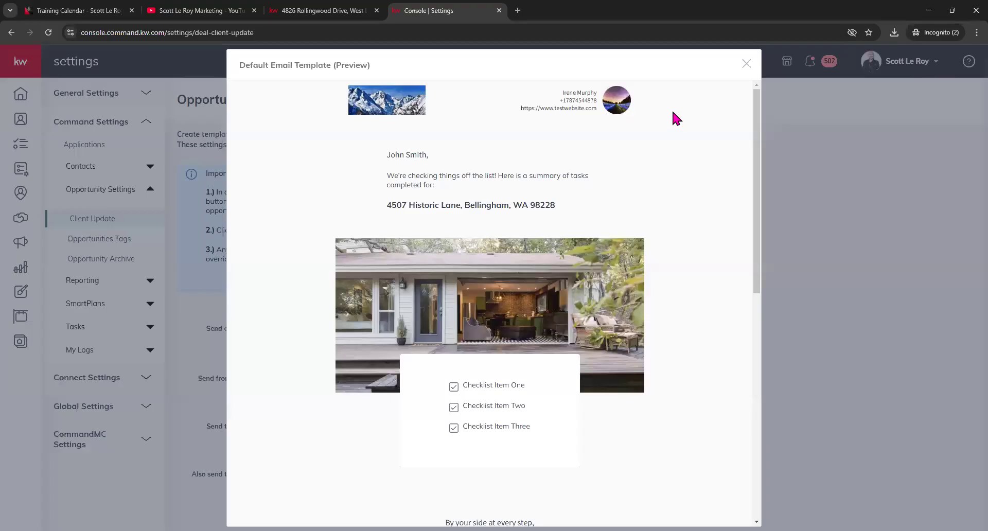
{"action": "left_click_drag", "start_coordinate": [664, 107], "coordinate": [309, 114]}
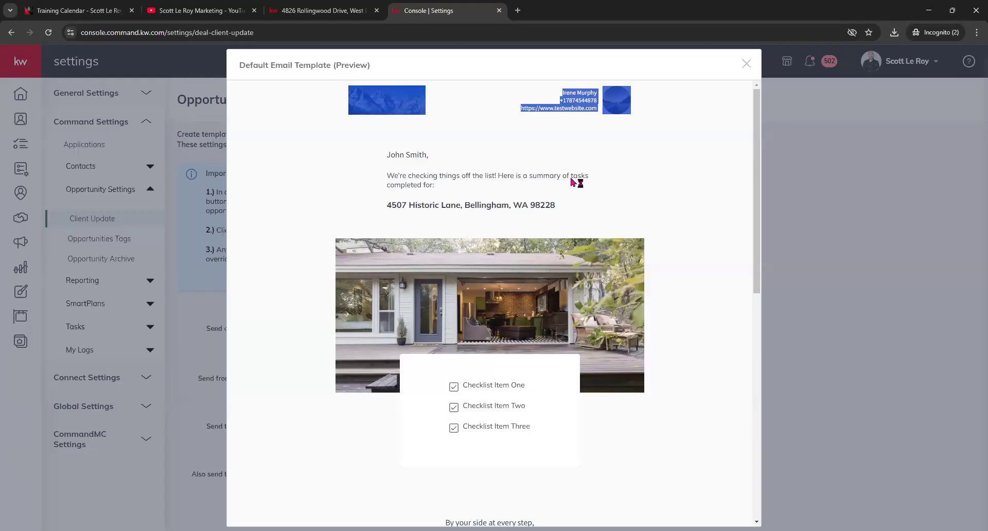
{"action": "scroll", "coordinate": [513, 322], "scroll_direction": "down", "scroll_amount": 2}
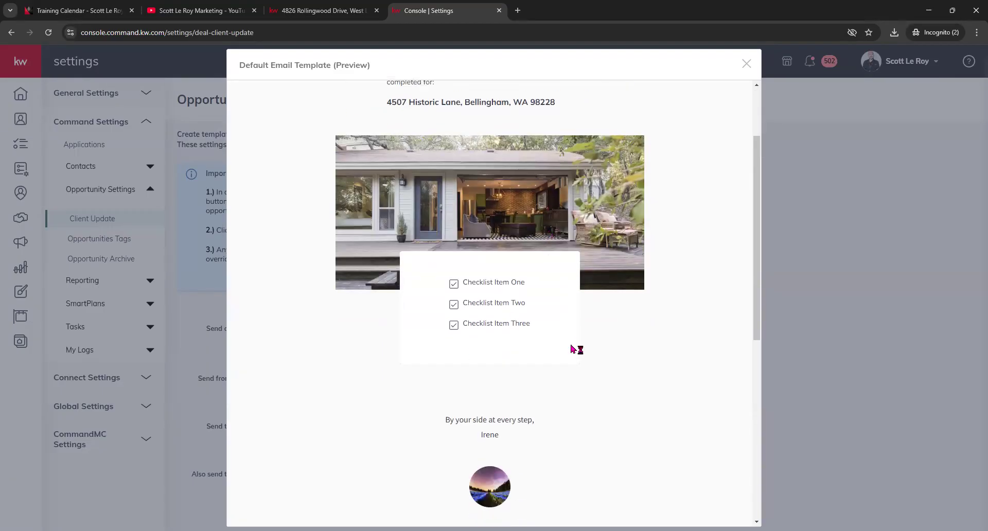
{"action": "scroll", "coordinate": [573, 349], "scroll_direction": "down", "scroll_amount": 2}
{"action": "scroll", "coordinate": [456, 359], "scroll_direction": "down", "scroll_amount": 3}
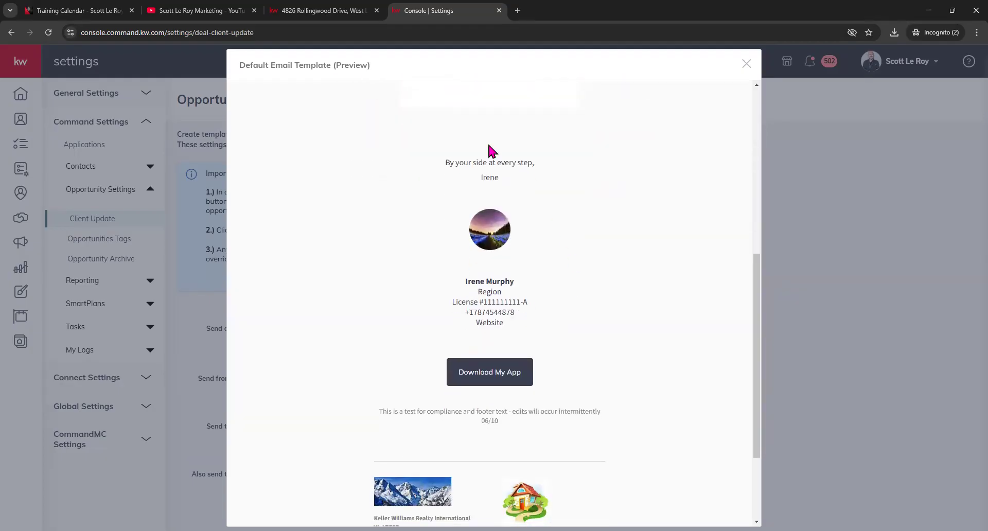
{"action": "scroll", "coordinate": [566, 322], "scroll_direction": "down", "scroll_amount": 1}
{"action": "scroll", "coordinate": [489, 411], "scroll_direction": "down", "scroll_amount": 2}
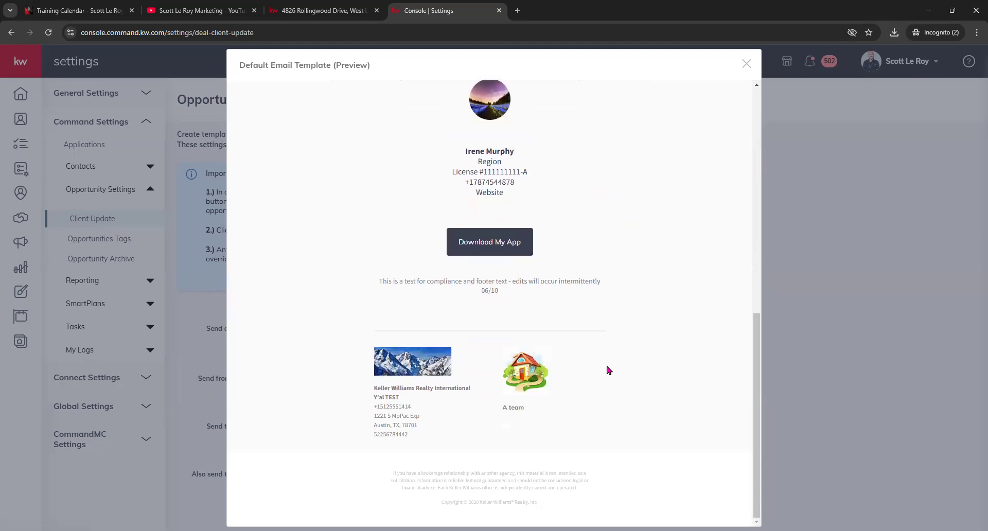
{"action": "left_click", "coordinate": [746, 64]}
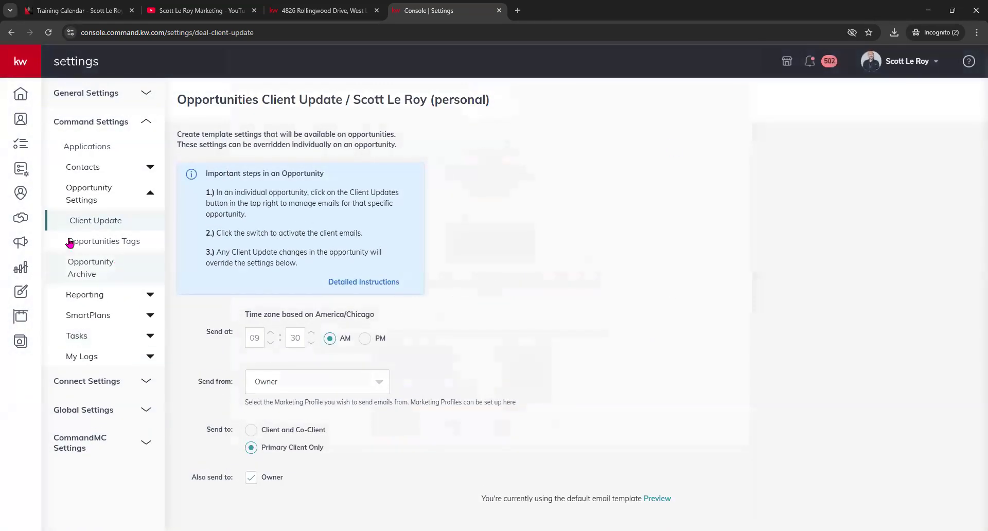
- Open the Fake Name - Listing task list in the Appointment stage, check the Test task options, then view opportunity details
{"action": "left_click", "coordinate": [31, 224]}
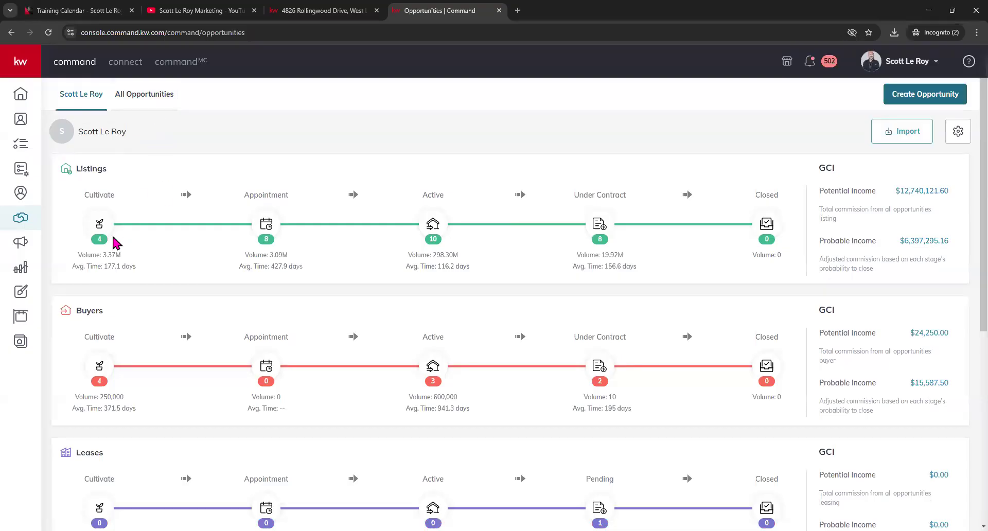
{"action": "left_click", "coordinate": [266, 229]}
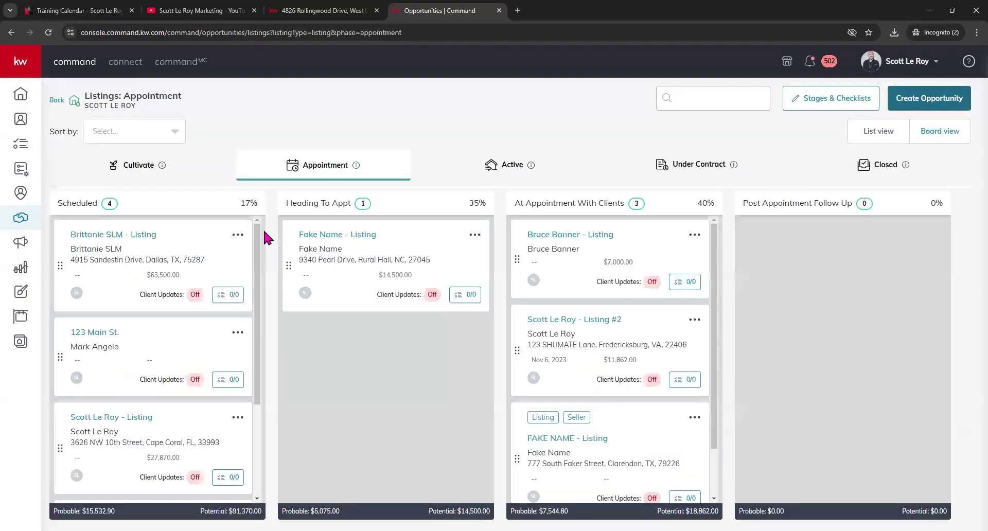
{"action": "left_click", "coordinate": [458, 300]}
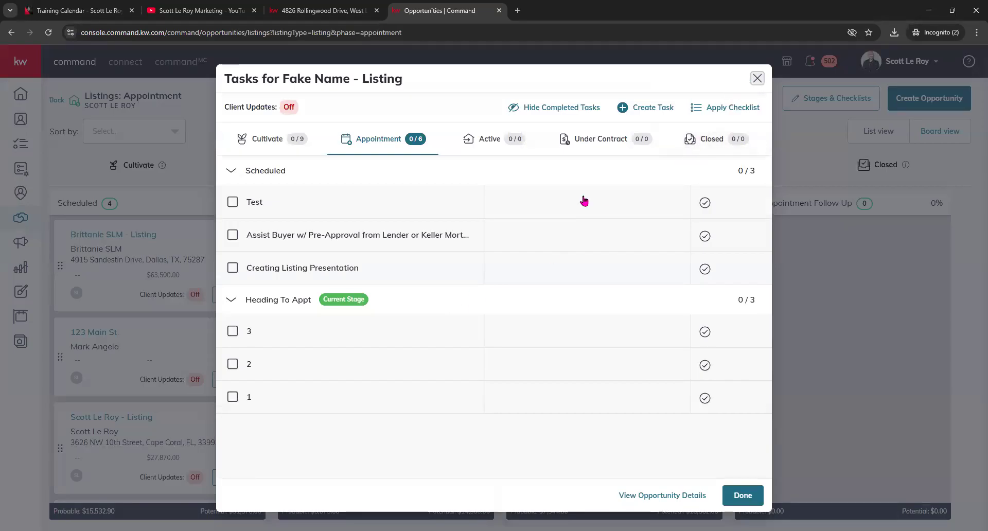
{"action": "left_click", "coordinate": [268, 203]}
{"action": "left_click", "coordinate": [738, 205]}
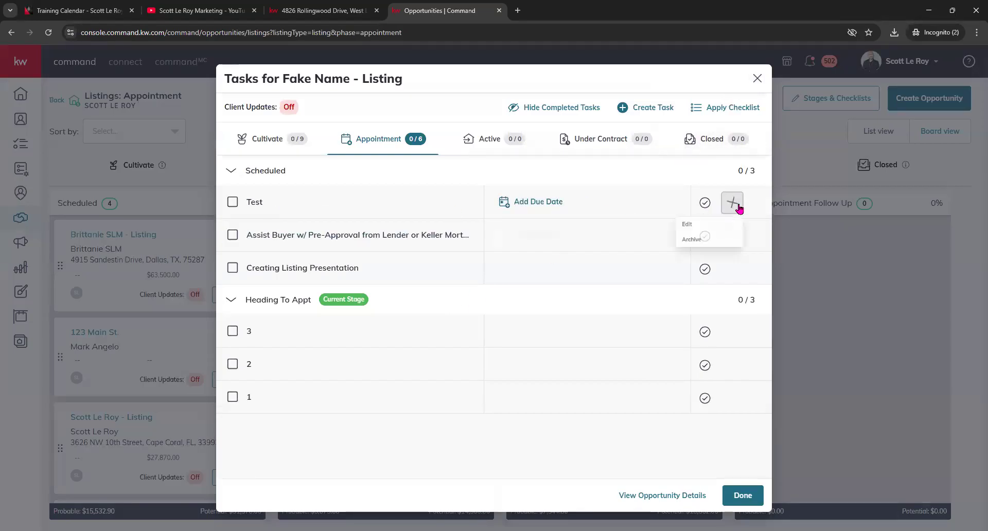
{"action": "left_click", "coordinate": [664, 205]}
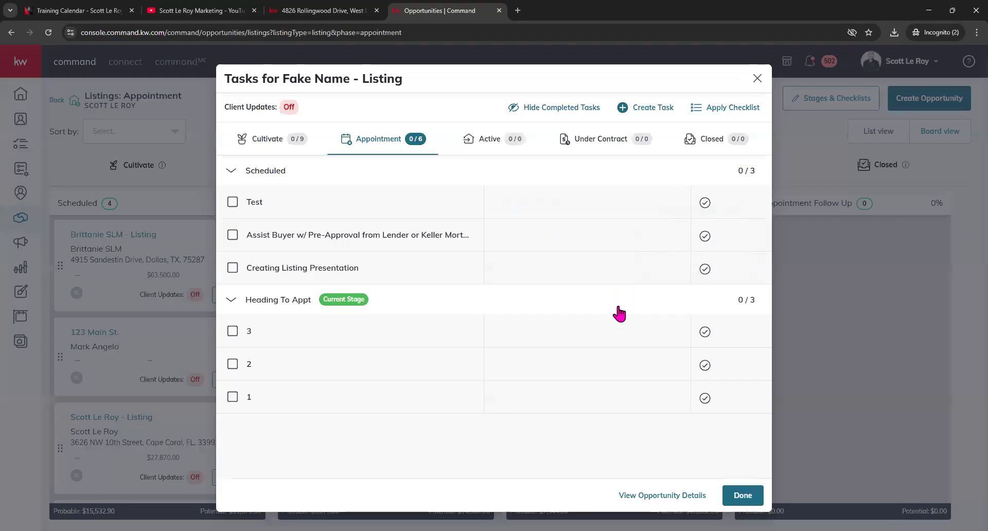
{"action": "left_click", "coordinate": [690, 502]}
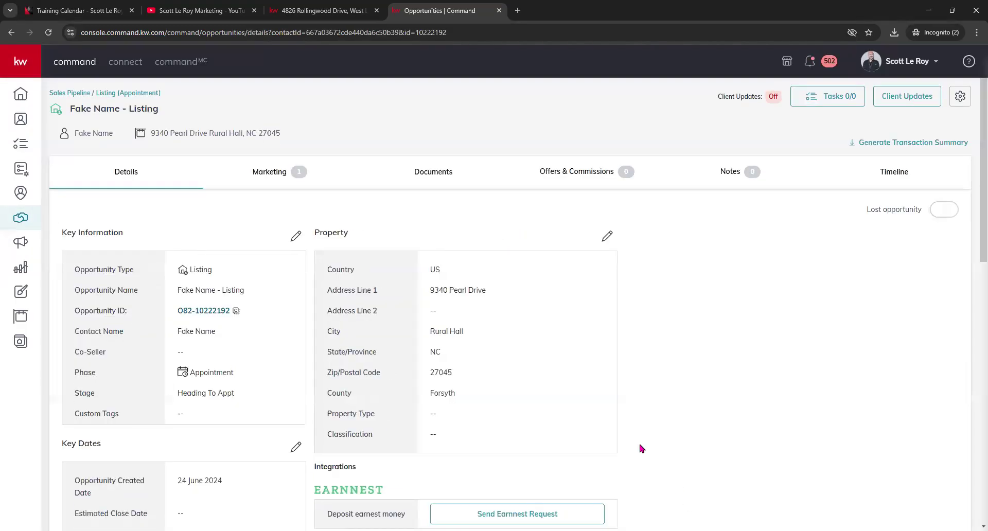
- From the Fake Name - Listing details, open the Client Updates settings via the gear beside the Off label
{"action": "scroll", "coordinate": [318, 273], "scroll_direction": "down", "scroll_amount": 8}
{"action": "scroll", "coordinate": [319, 278], "scroll_direction": "up", "scroll_amount": 8}
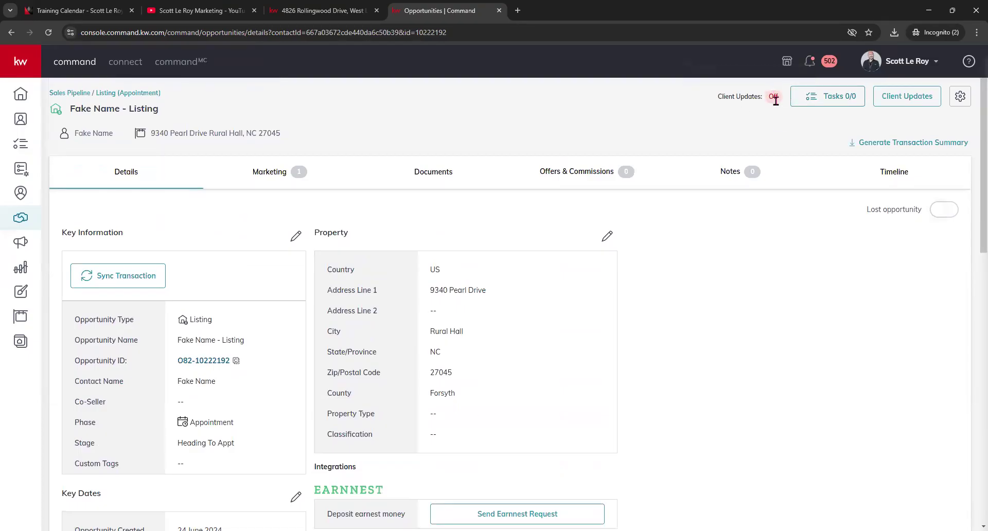
{"action": "mouse_move", "coordinate": [770, 99]}
{"action": "left_click", "coordinate": [960, 97]}
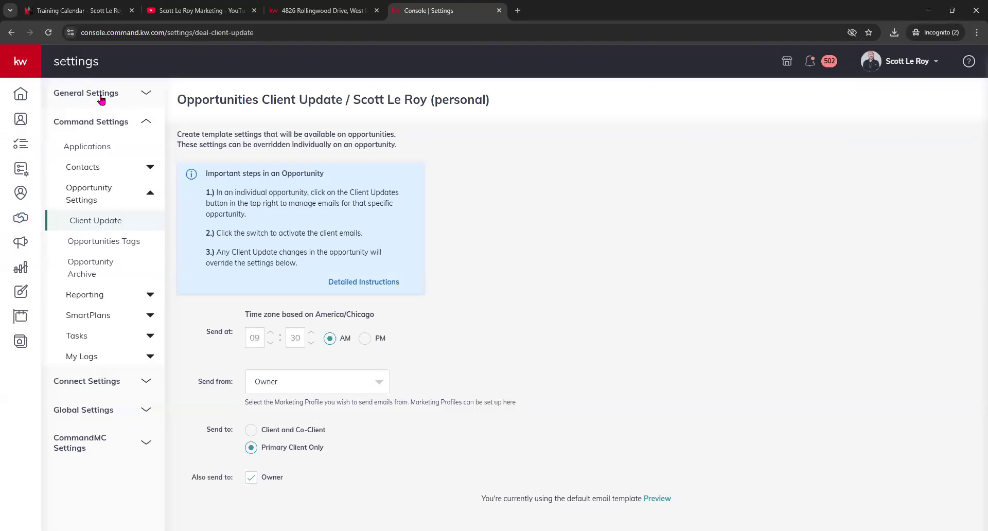
- Browse the All Opportunities table, then return to the personal Listings, Buyers and Leases overview
{"action": "left_click", "coordinate": [22, 220]}
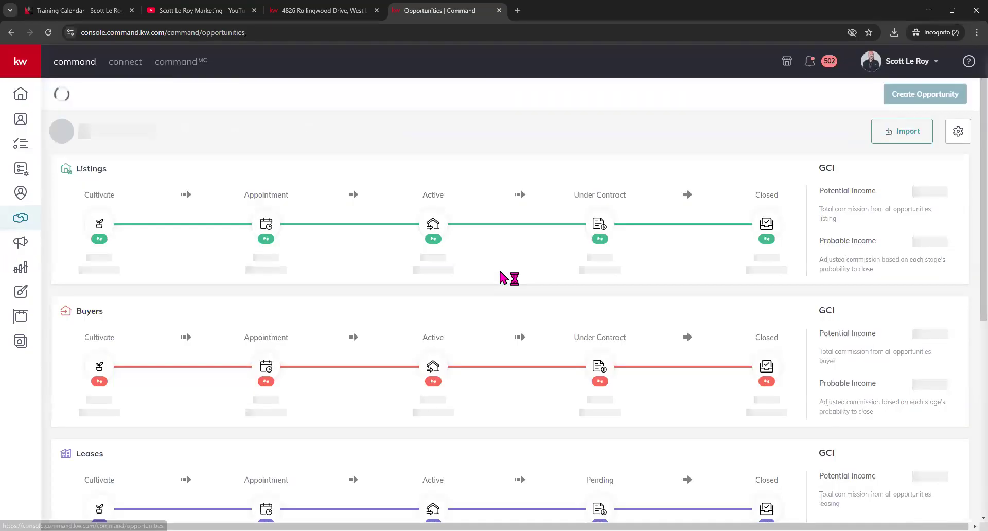
{"action": "scroll", "coordinate": [502, 275], "scroll_direction": "down", "scroll_amount": 4}
{"action": "scroll", "coordinate": [502, 275], "scroll_direction": "up", "scroll_amount": 4}
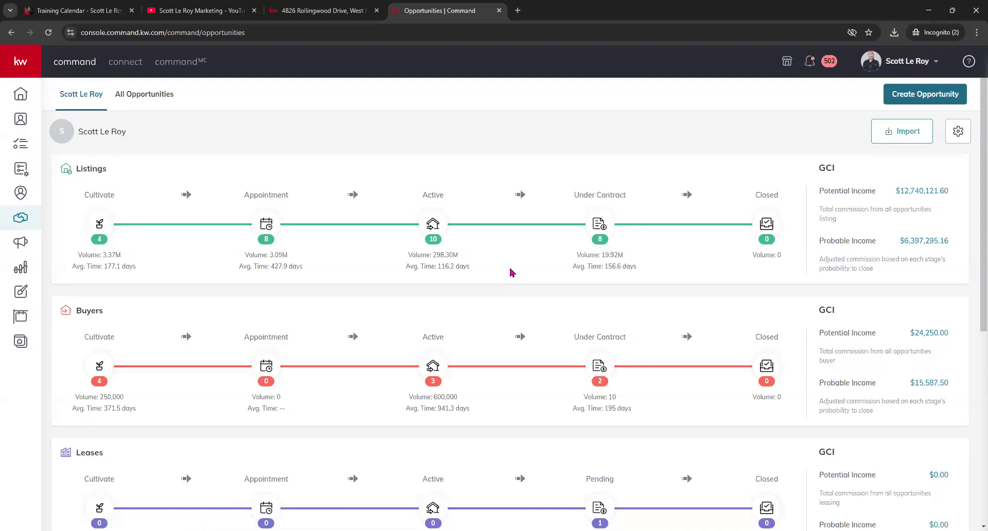
{"action": "left_click", "coordinate": [137, 95]}
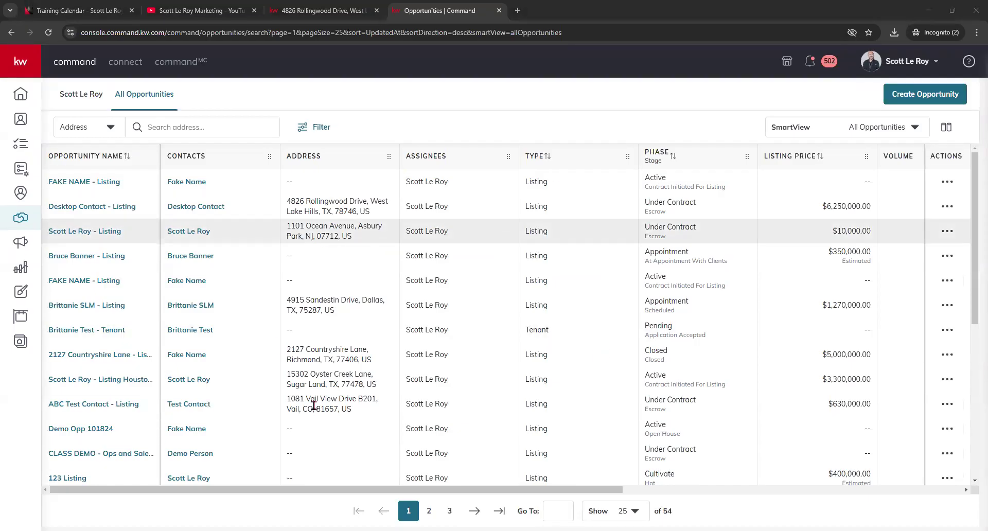
{"action": "left_click", "coordinate": [82, 95]}
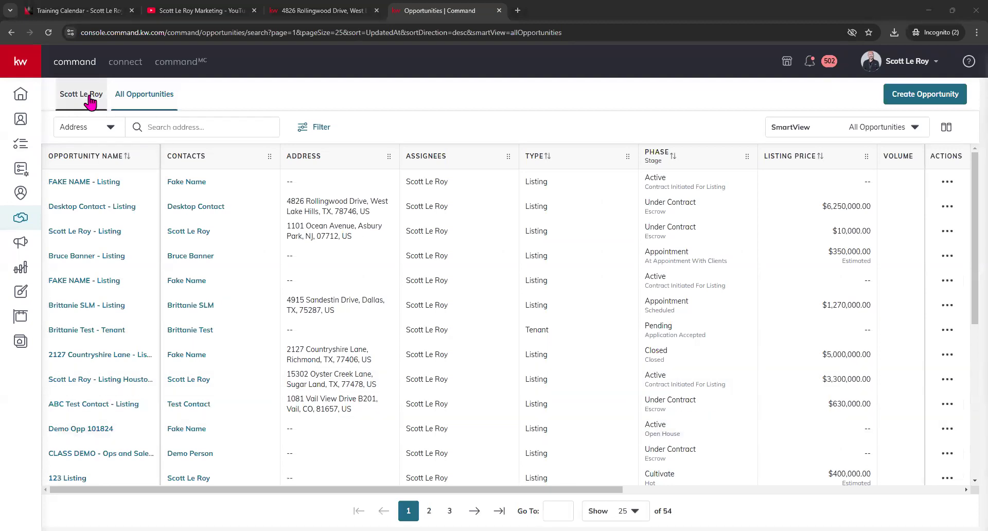
{"action": "scroll", "coordinate": [663, 413], "scroll_direction": "down", "scroll_amount": 5}
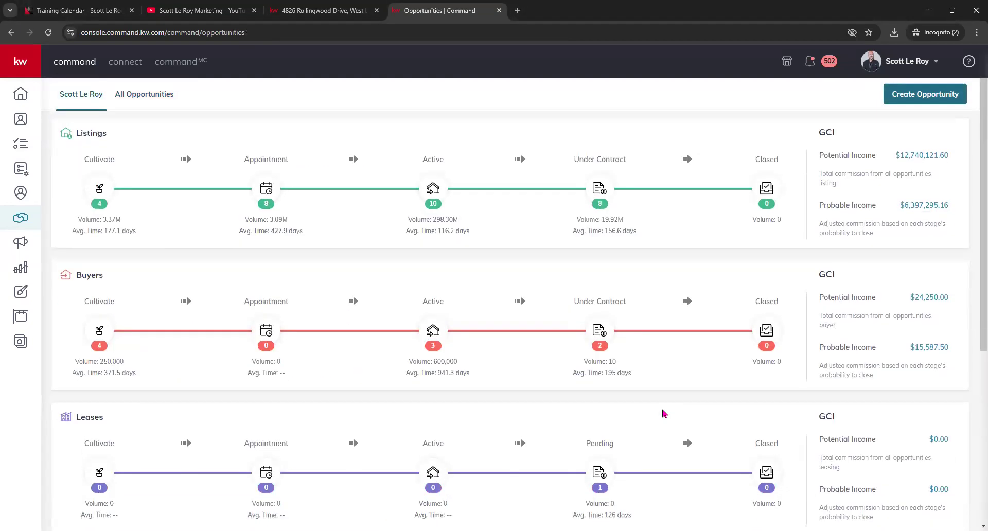